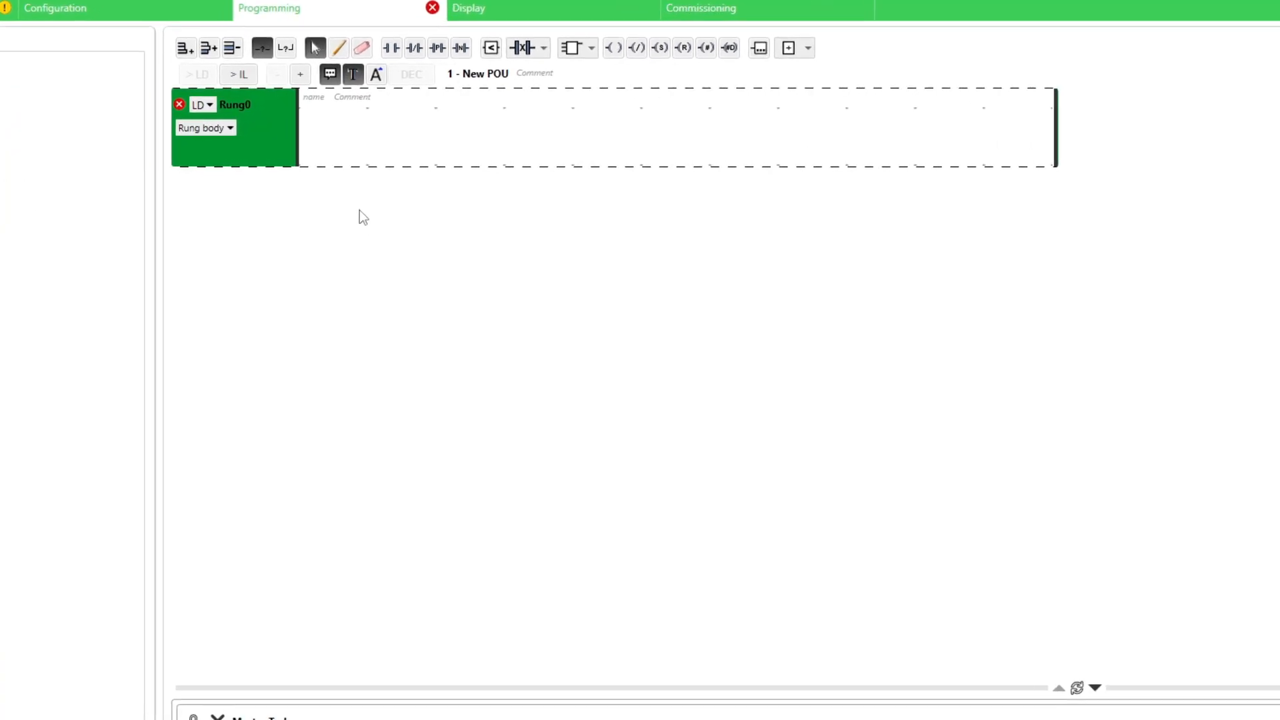
Build Rung0 with on-delay timer %TM0, a normally-closed contact and an output coil.
left_click(574, 48)
left_click(597, 100)
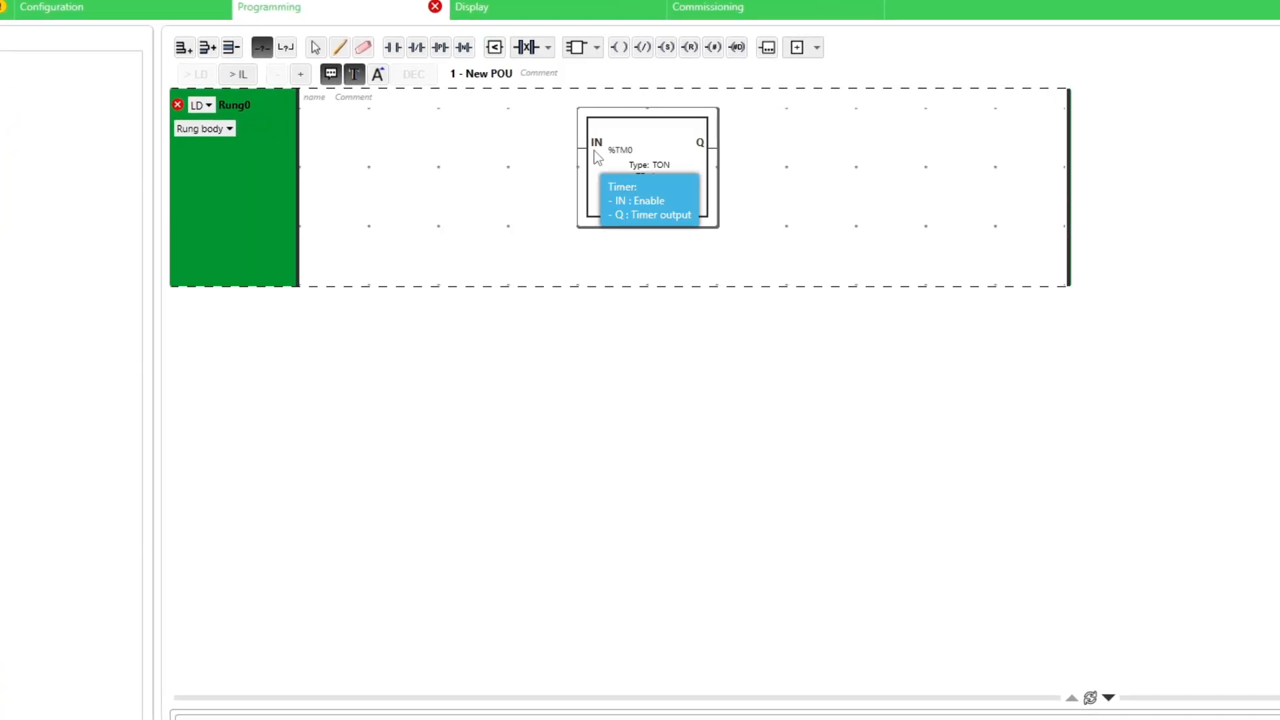
left_click(650, 180)
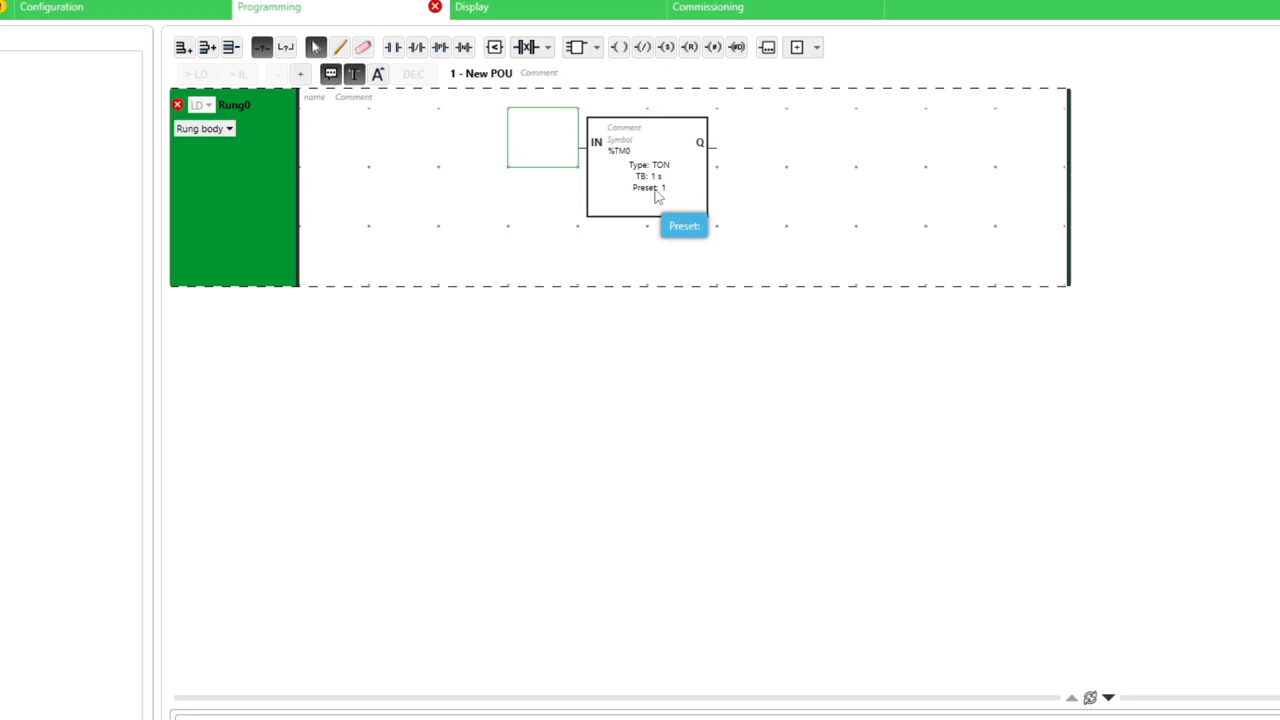
left_click(416, 47)
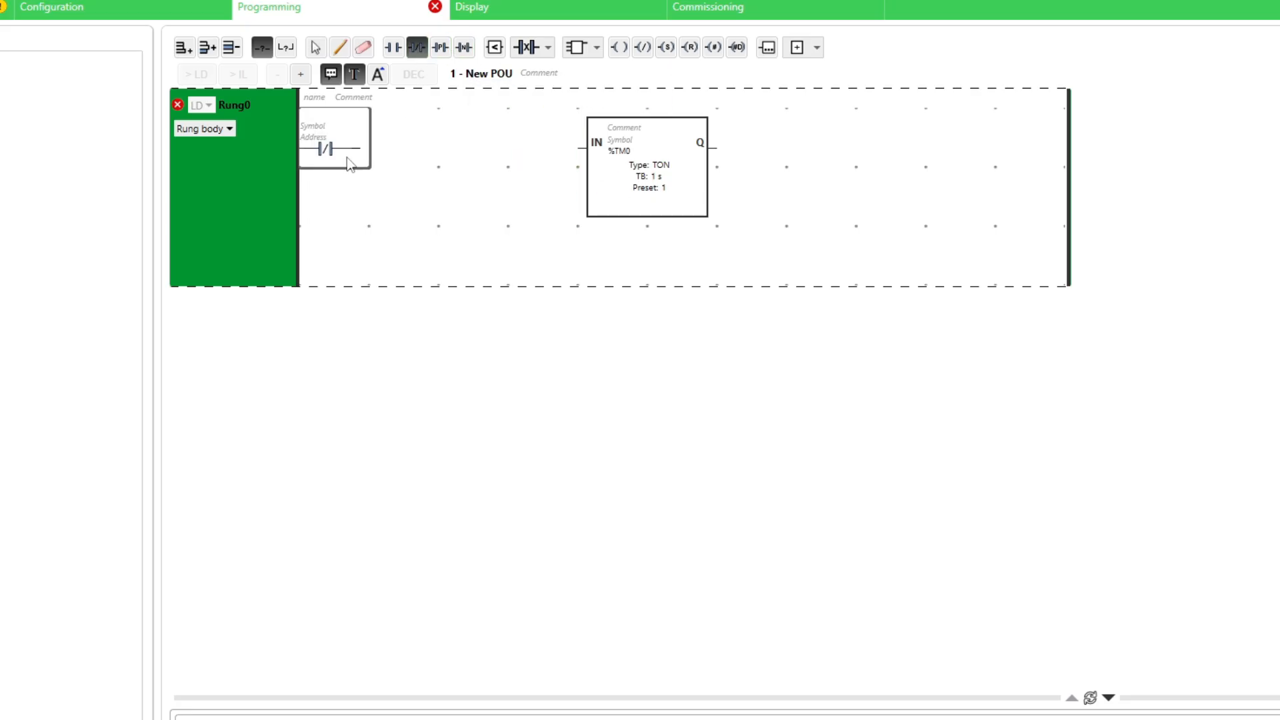
left_click(618, 47)
left_click(1030, 148)
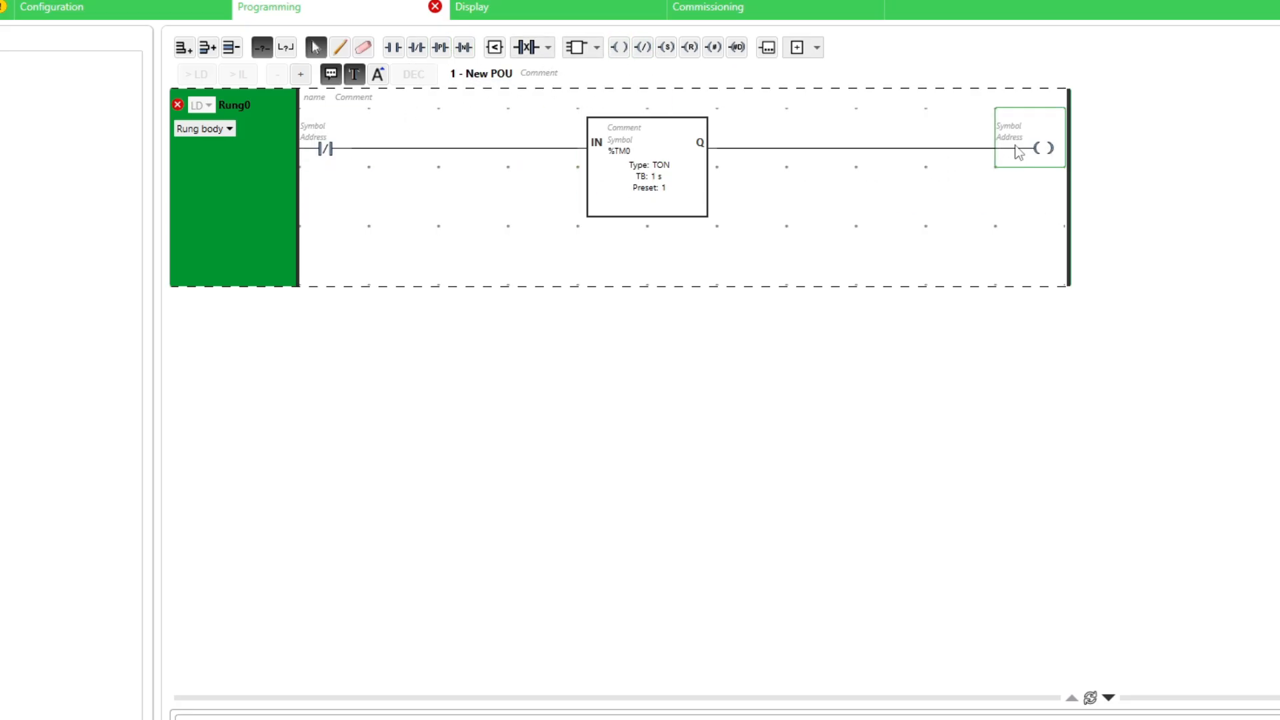
Add Rung1 with on-delay timer %TM1 and a normally-open contact.
key("ctrl+r")
left_click(596, 47)
left_click(596, 94)
left_click(645, 294)
left_click(358, 302)
Address Rung0's normally-closed contact as %TM1.Q.
left_click(346, 160)
left_click(326, 136)
type("%TM1")
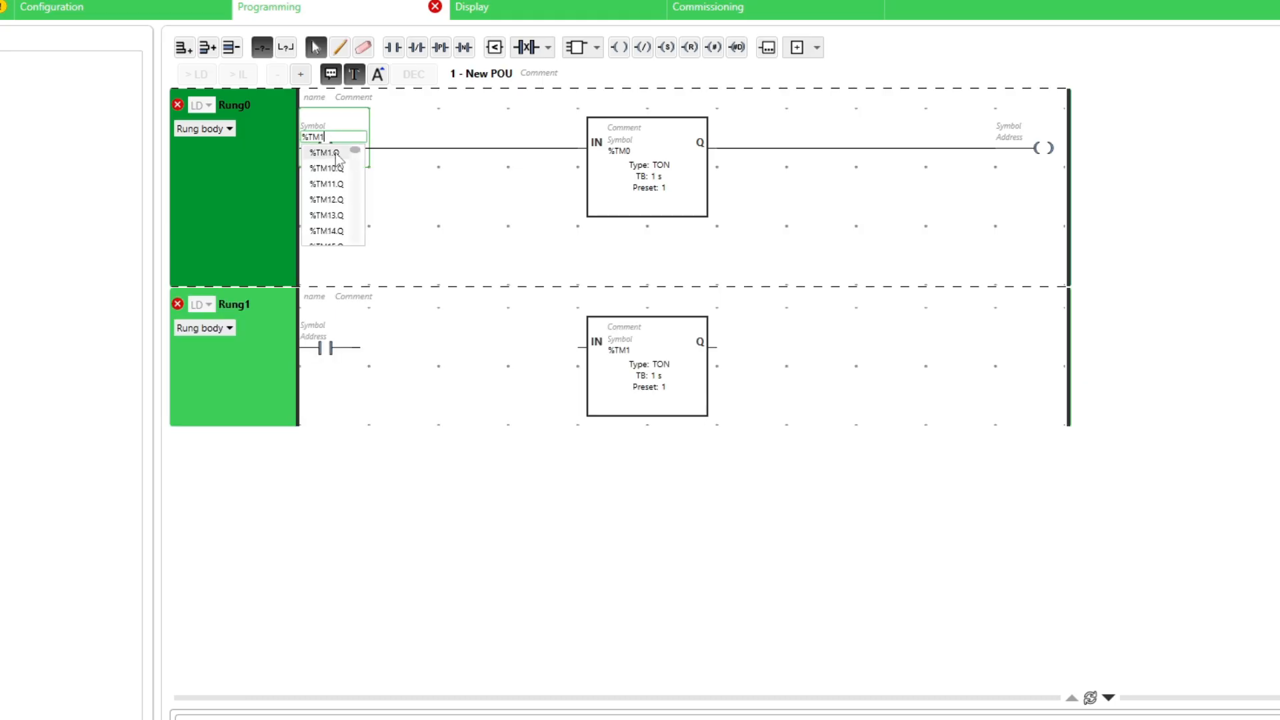
left_click(327, 184)
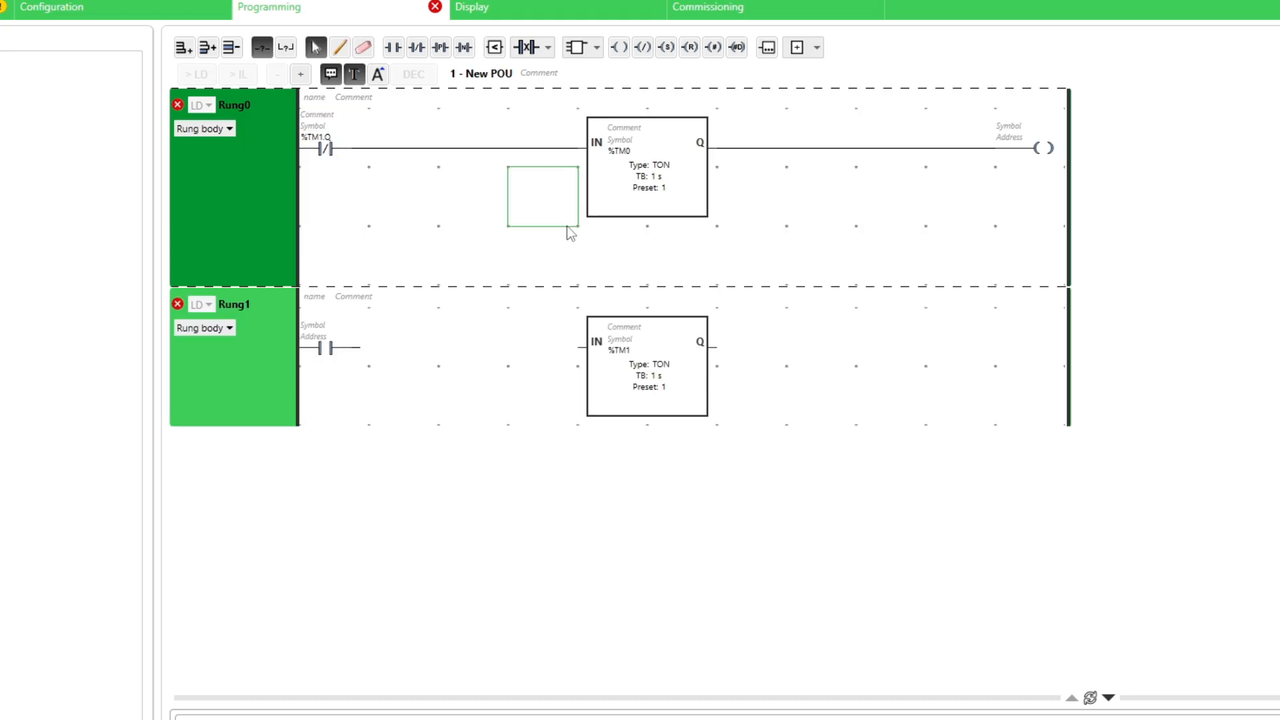
Wire Rung1's contact into timer %TM1 and address it as %TM0.Q.
left_click(330, 346)
left_click(340, 46)
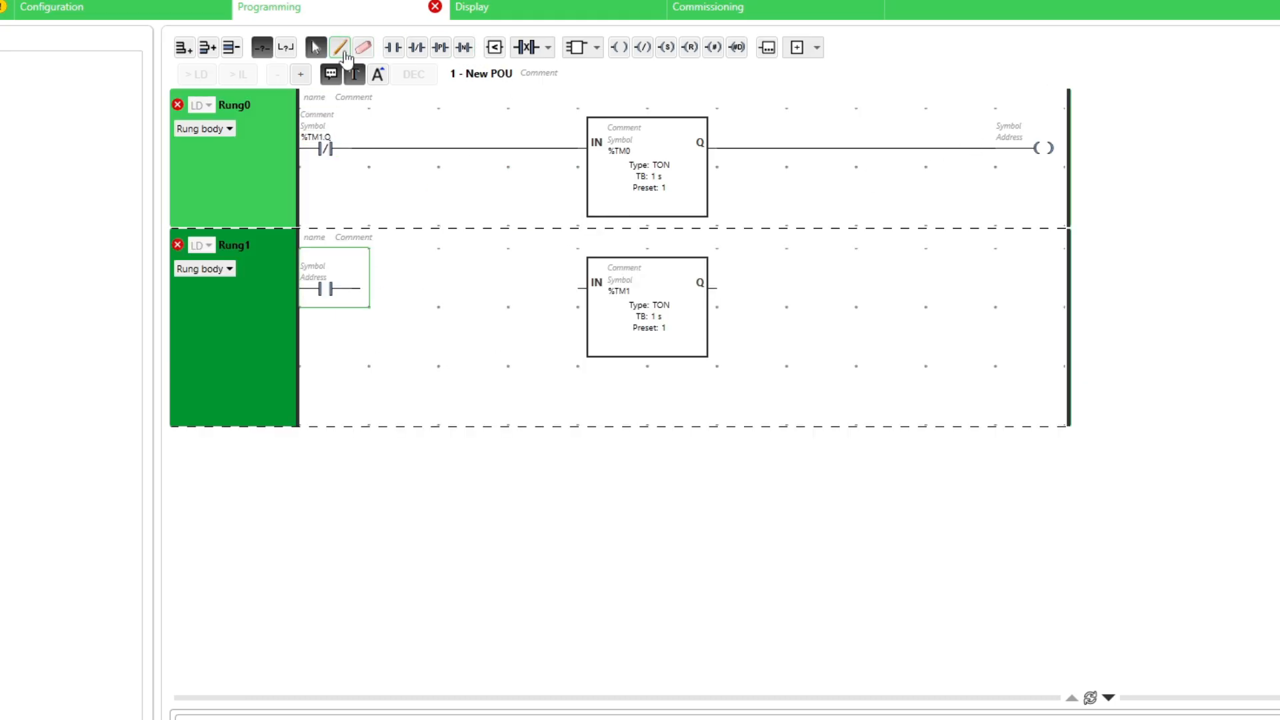
left_click_drag(432, 276, 582, 288)
left_click(315, 47)
left_click(326, 288)
left_click(313, 276)
type("%TM0")
key("Return")
Set Rung0's output coil address to %M100 (PULSE_BIT).
left_click(874, 263)
left_click(1018, 145)
left_click(1018, 145)
type("%M100")
key("Return")
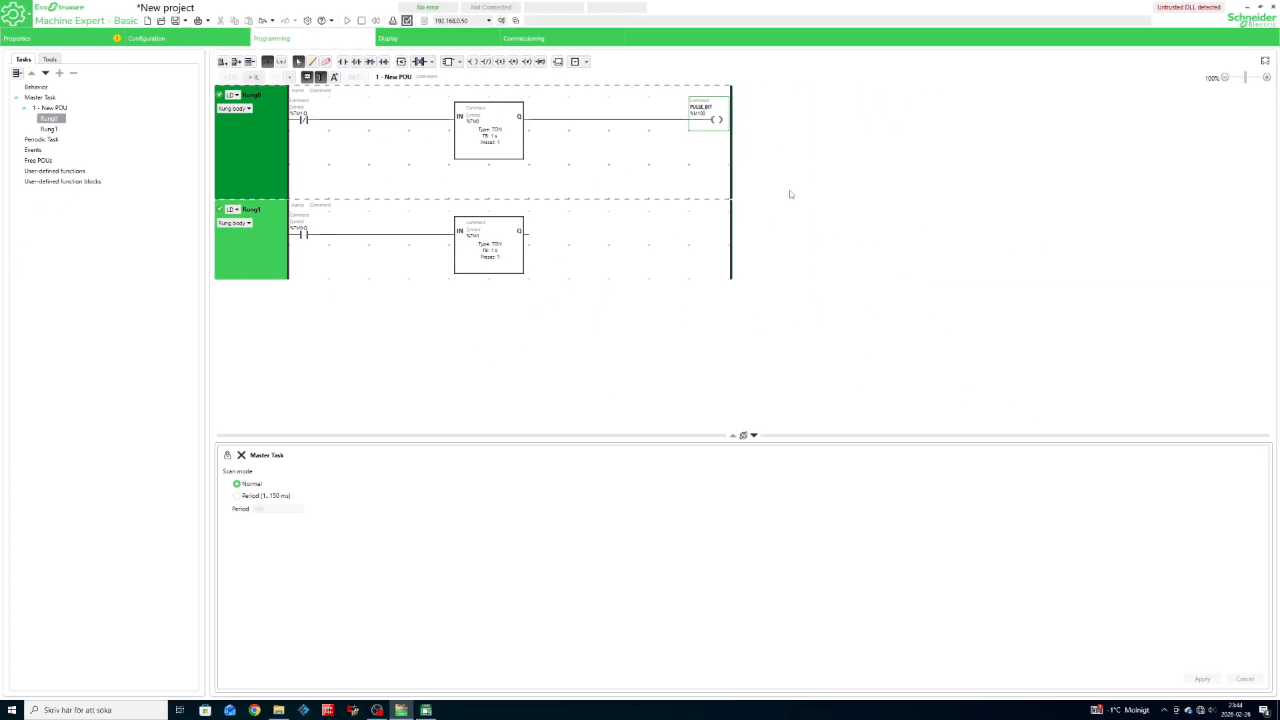
Add a new POU, 2 - New POU, under the Master Task.
left_click(57, 108)
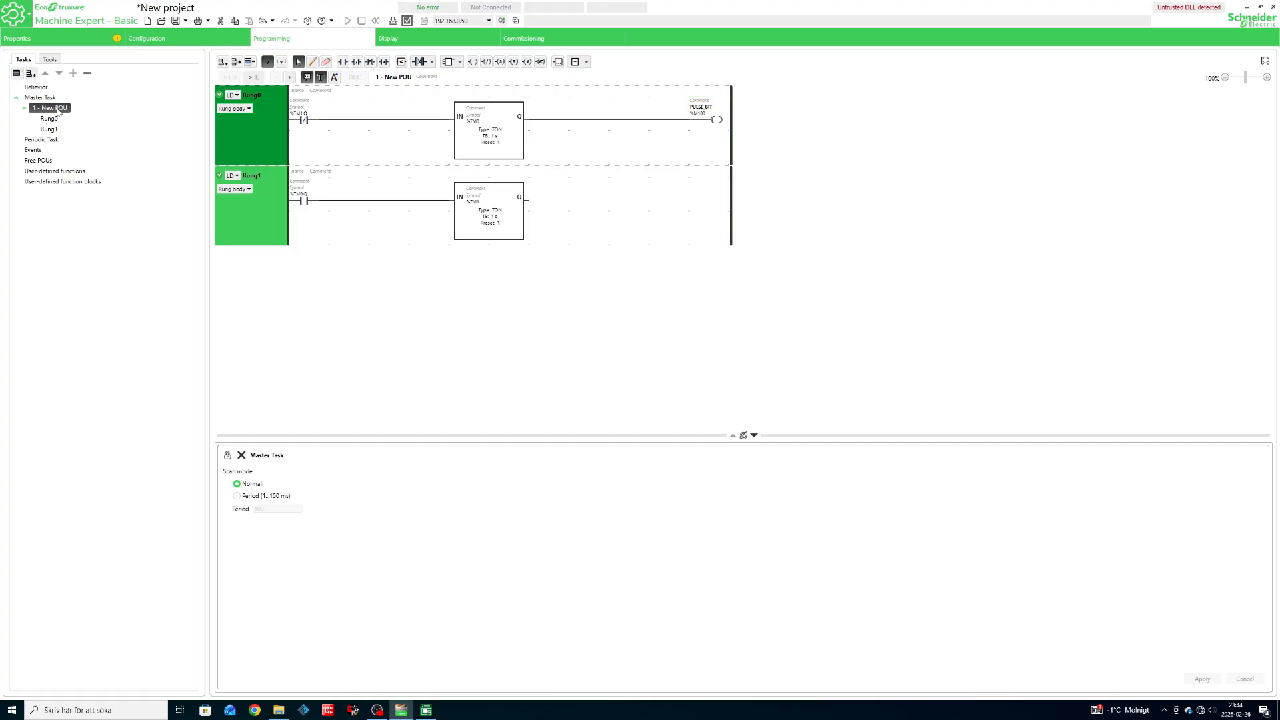
right_click(53, 97)
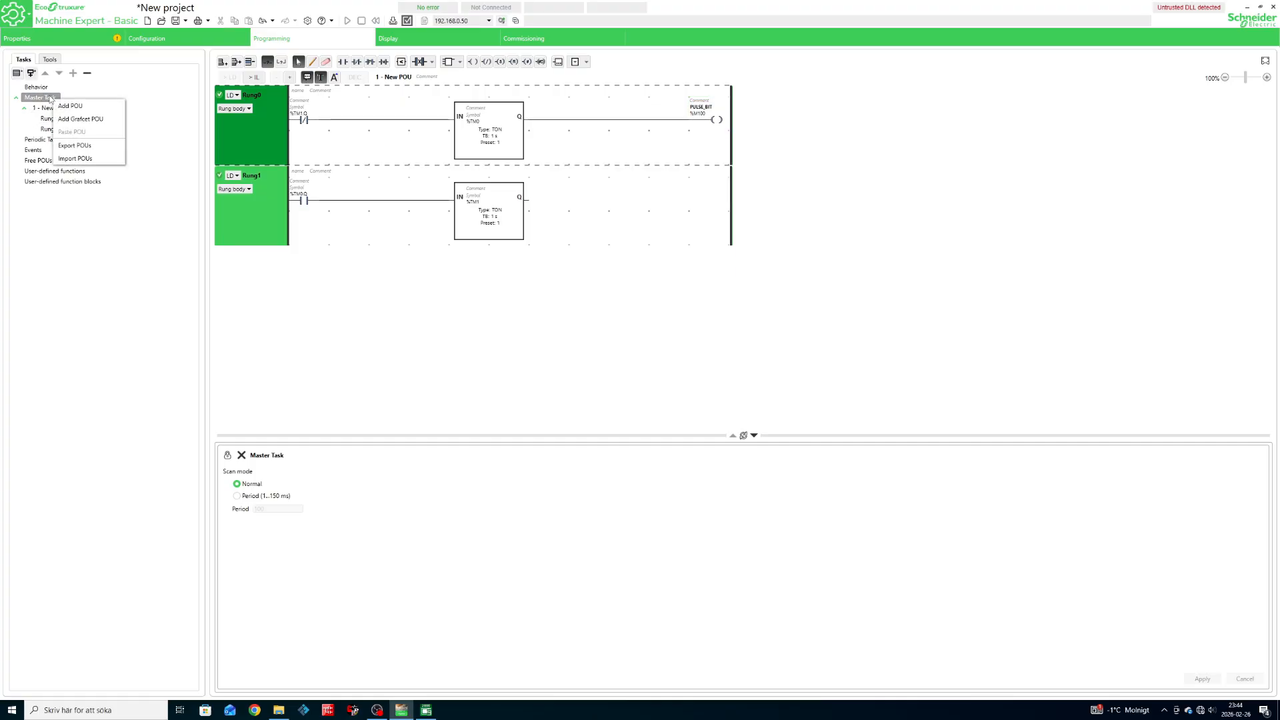
left_click(90, 107)
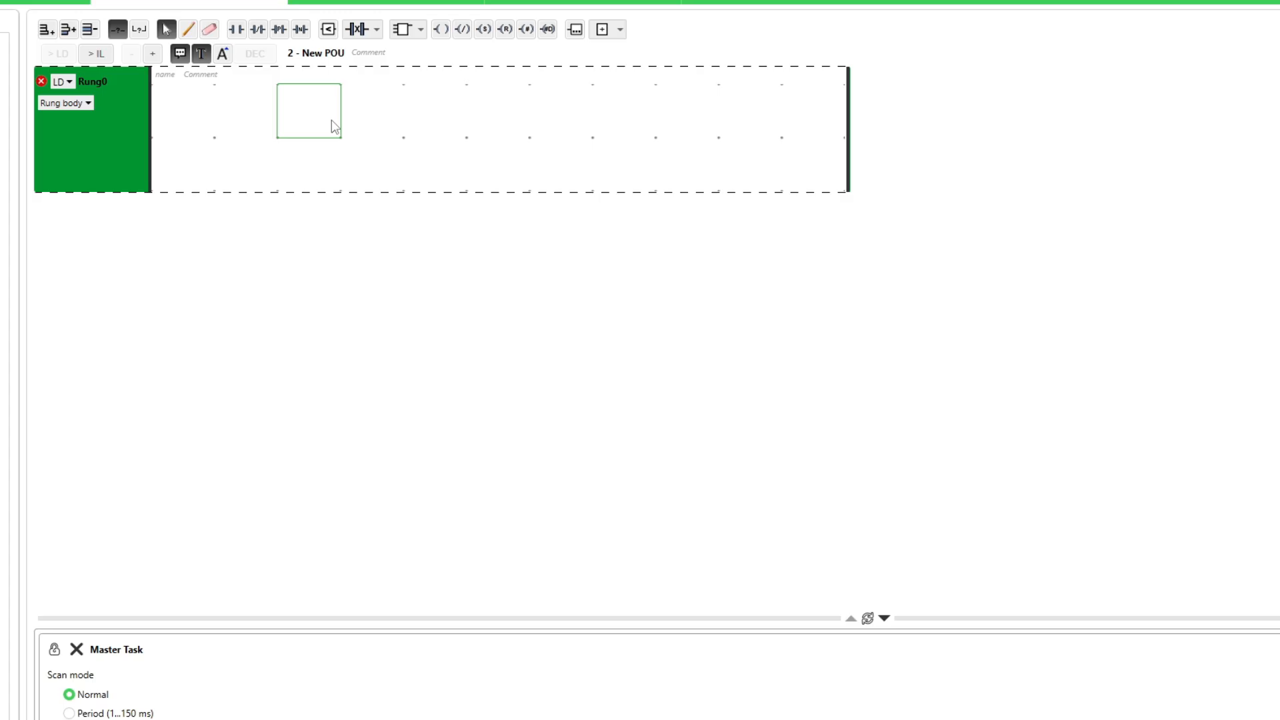
Place a Communication Write Var block in Rung0 of the new POU.
left_click(421, 30)
mouse_move(438, 280)
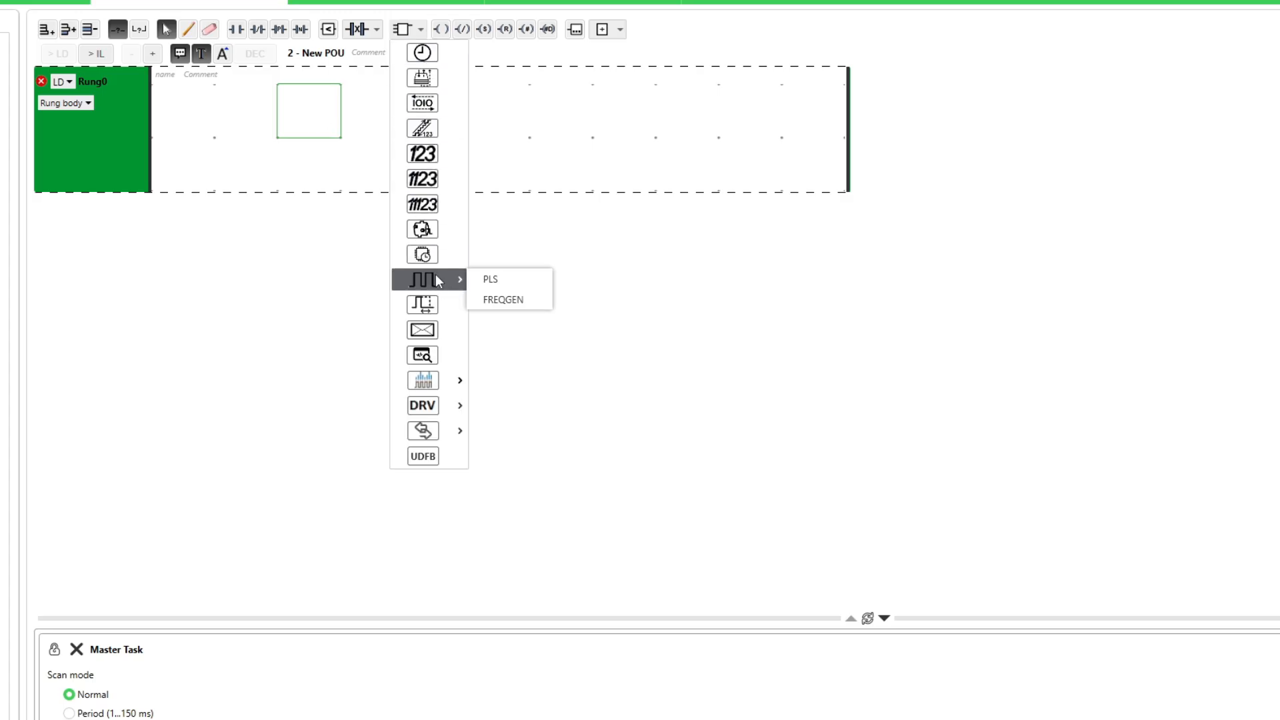
mouse_move(448, 438)
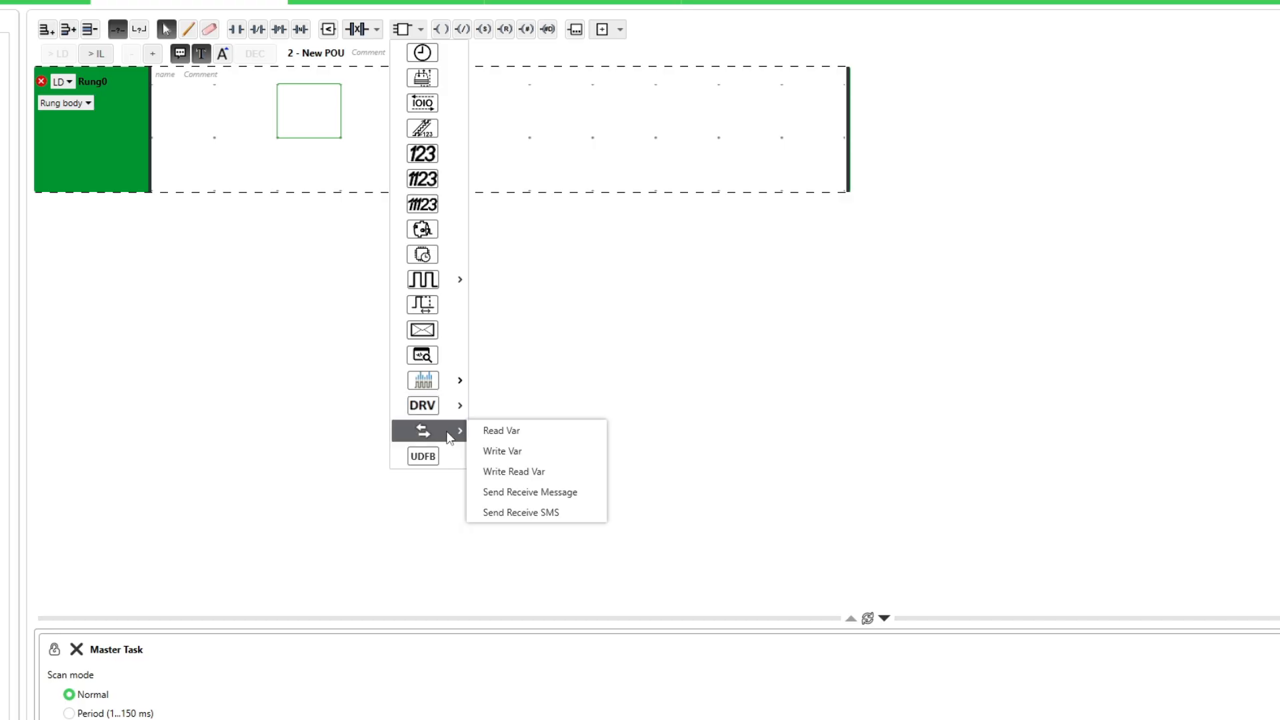
left_click(508, 451)
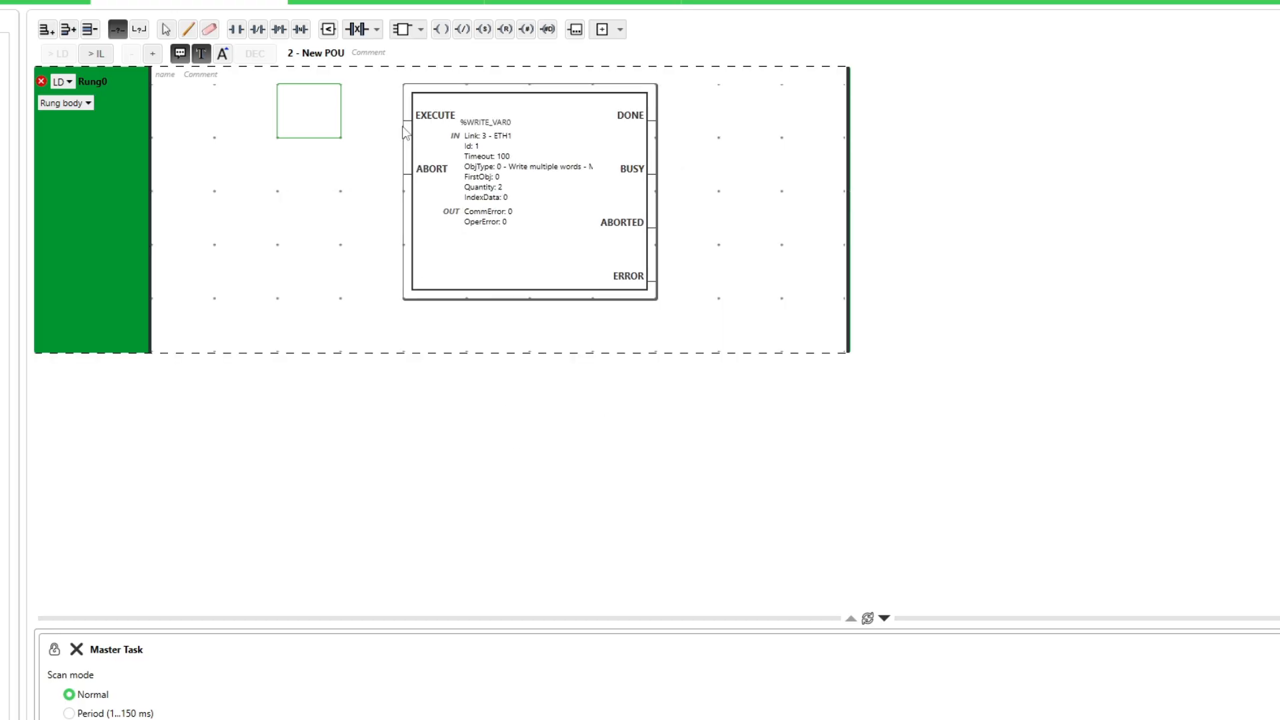
left_click(394, 128)
left_click(636, 298)
left_click(650, 316)
Configure WRITE_VAR with link 3 - ETH1, write multiple words, and check FirstObj, Quantity, IndexData.
left_click(496, 197)
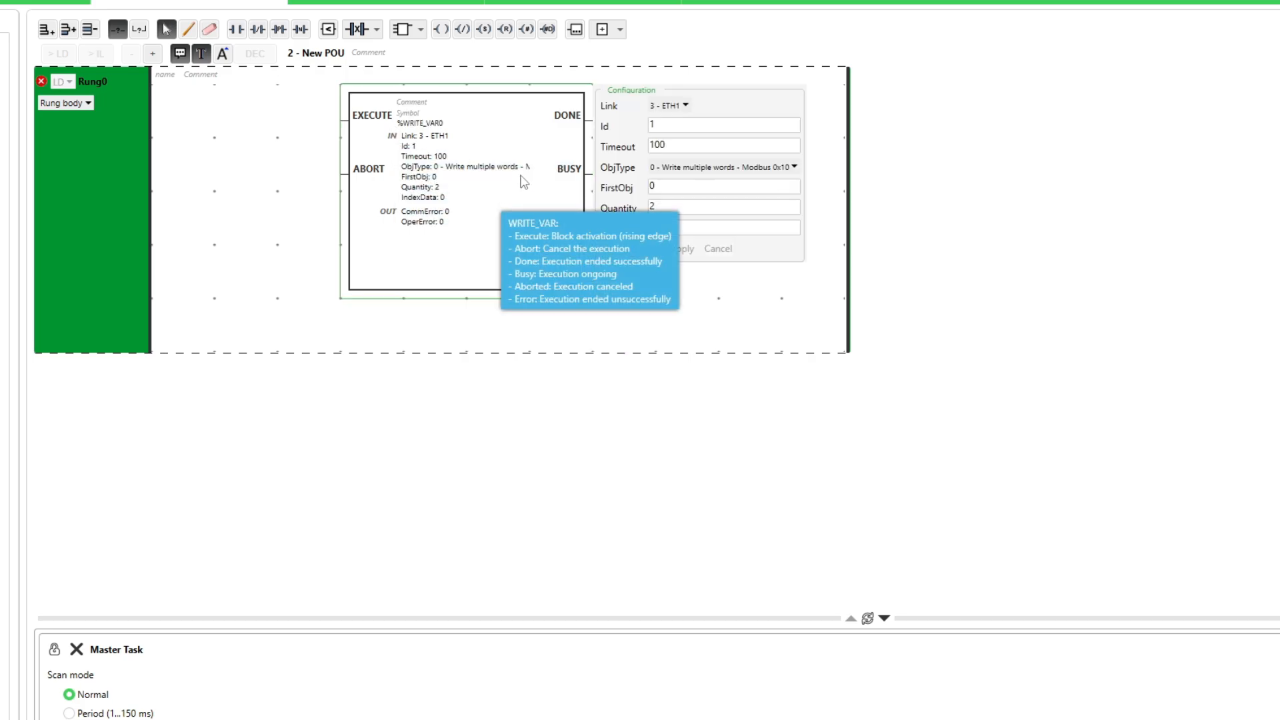
left_click(683, 106)
left_click(670, 157)
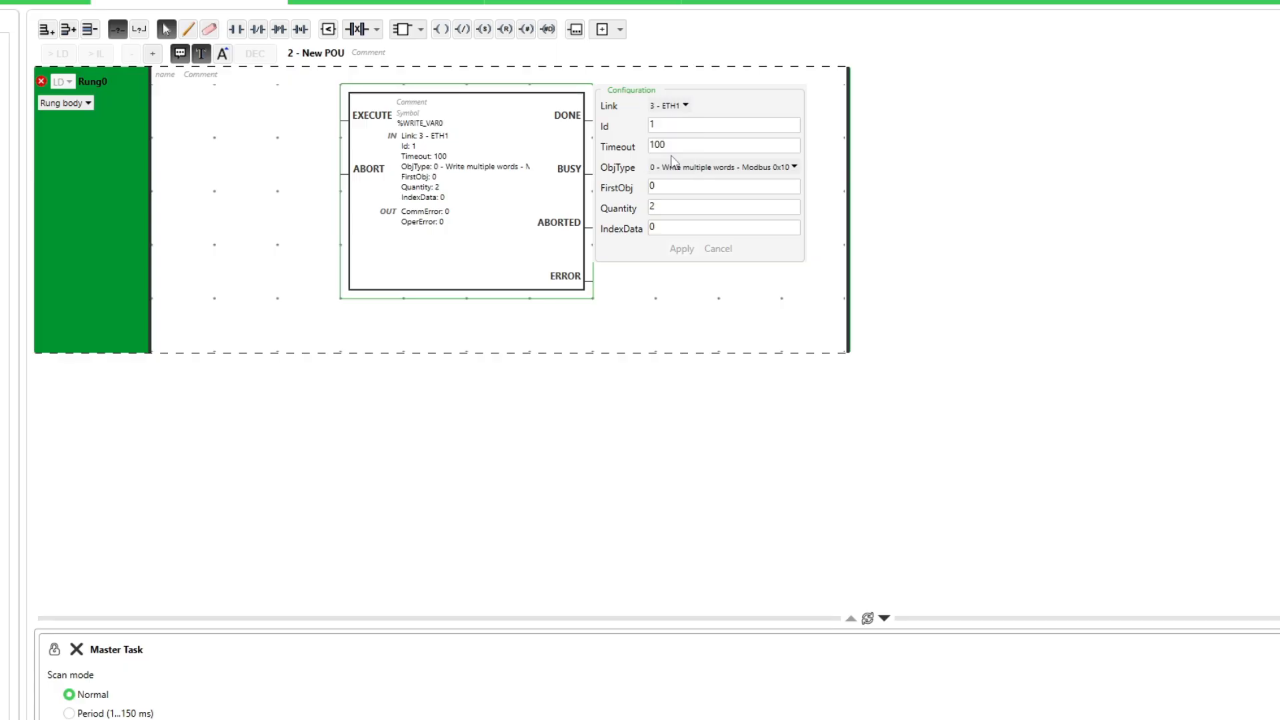
left_click(795, 168)
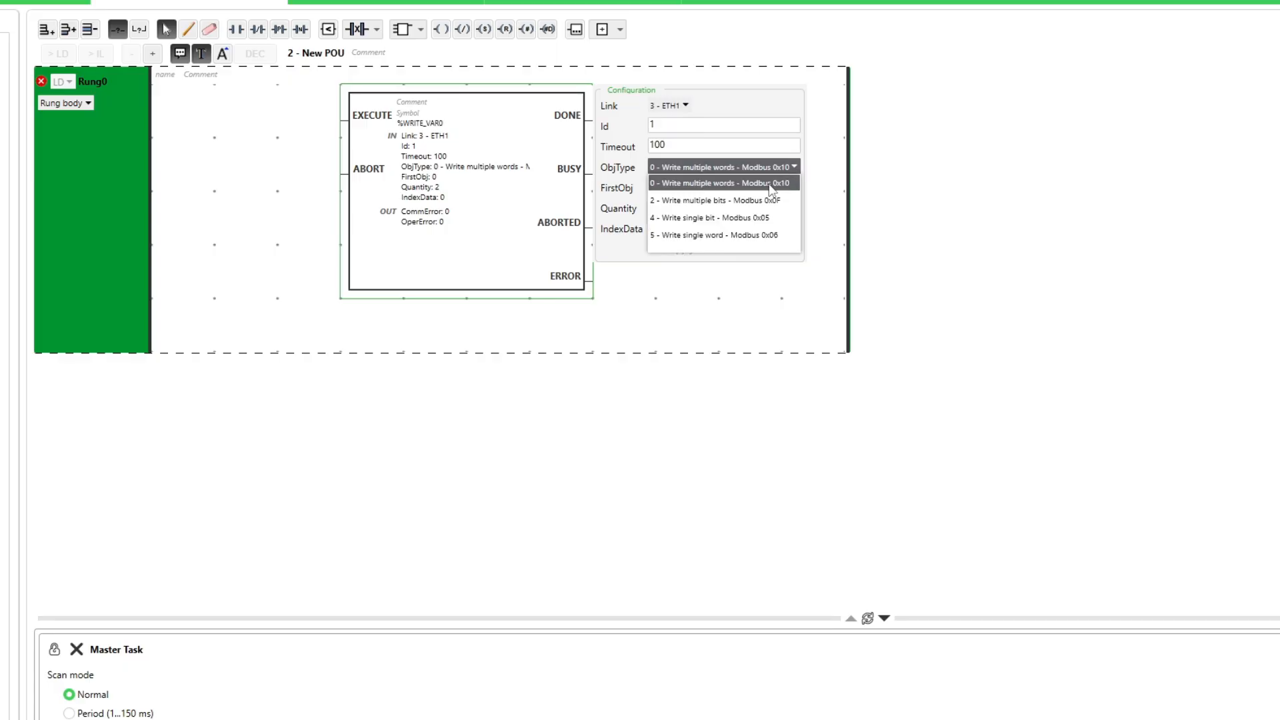
left_click(732, 187)
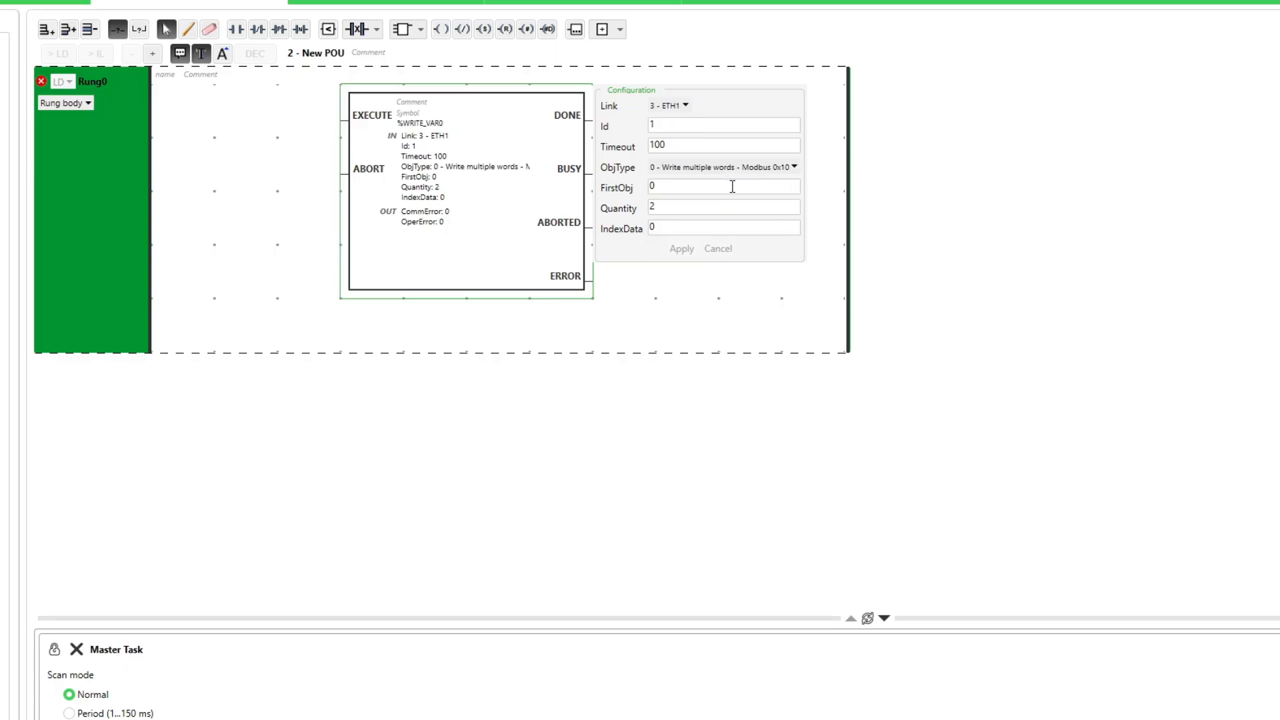
left_click(662, 187)
left_click(665, 205)
left_click(691, 228)
Add two contacts for EXECUTE and ABORT and four coils on WRITE_VAR0's outputs.
left_click(628, 293)
left_click(164, 115)
left_click(237, 29)
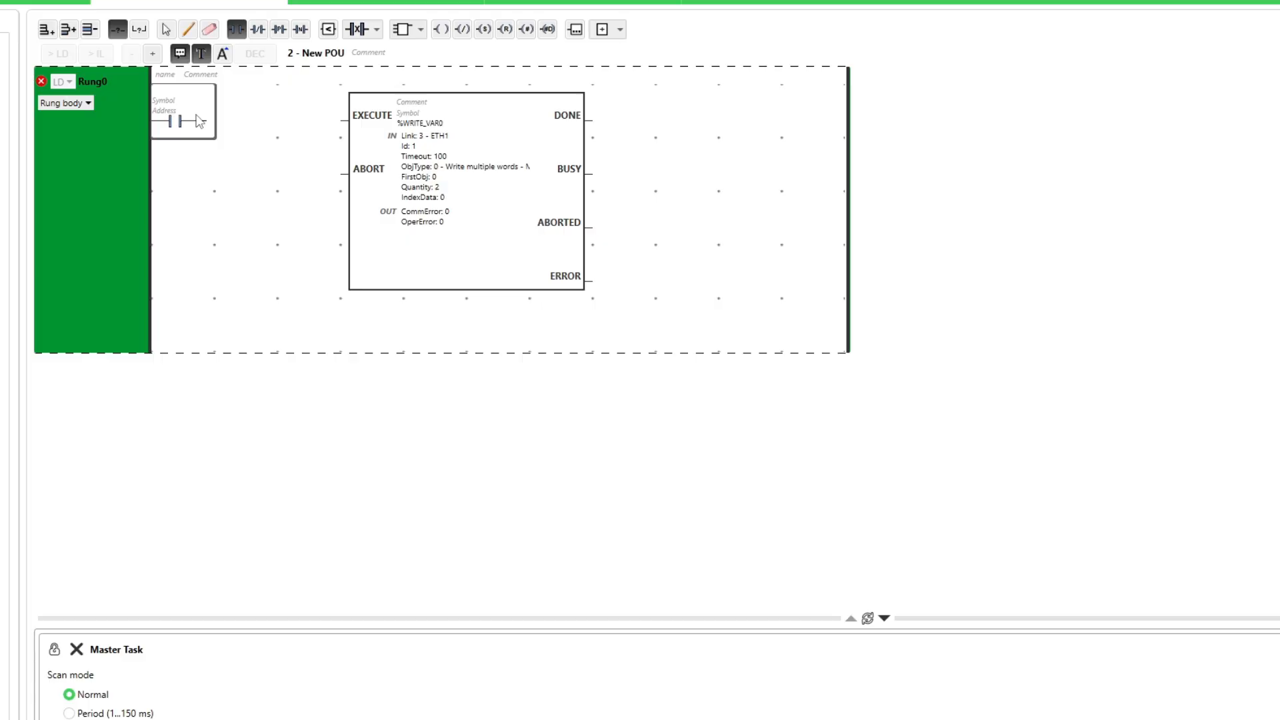
left_click(236, 29)
left_click(440, 29)
left_click(441, 30)
left_click(825, 223)
left_click(828, 273)
key("Escape")
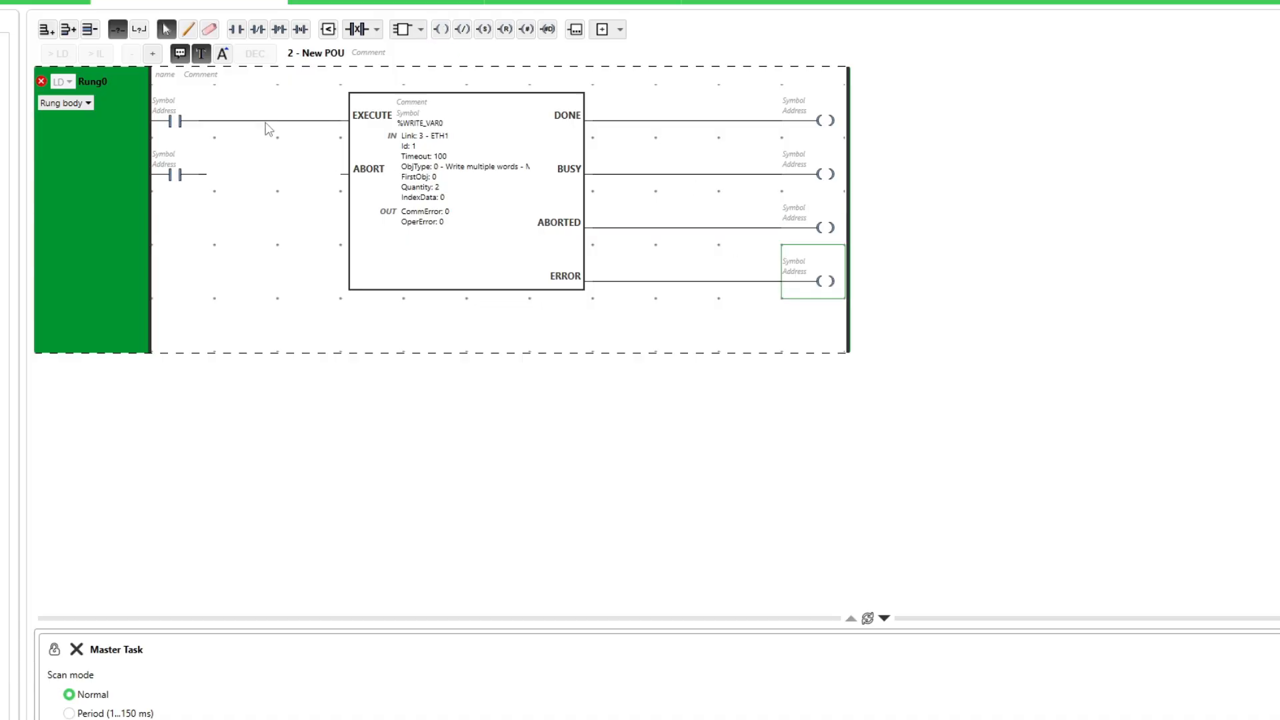
Wire the ABORT contact and address the contacts as %M100 (EXECUTE) and %M30 (ABORT).
left_click(189, 29)
left_click_drag(206, 174, 345, 174)
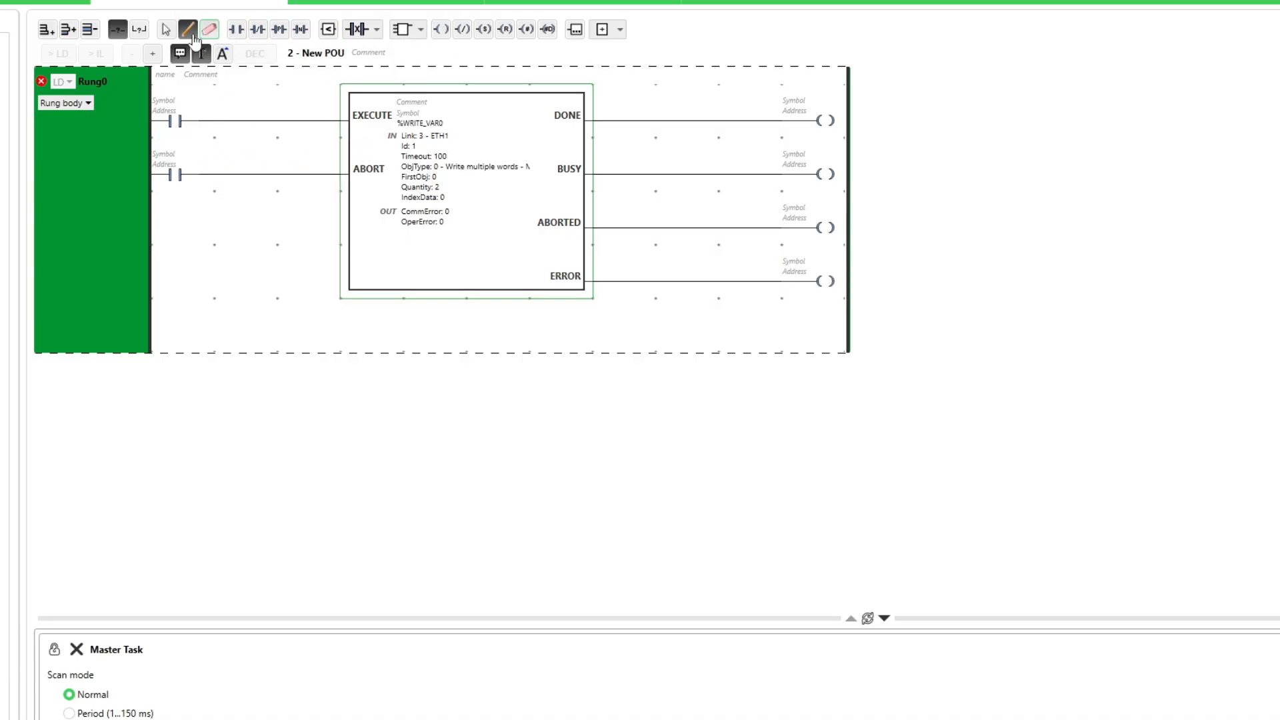
left_click(166, 29)
left_click(176, 114)
type("%M100")
key("Return")
left_click(170, 174)
type("%")
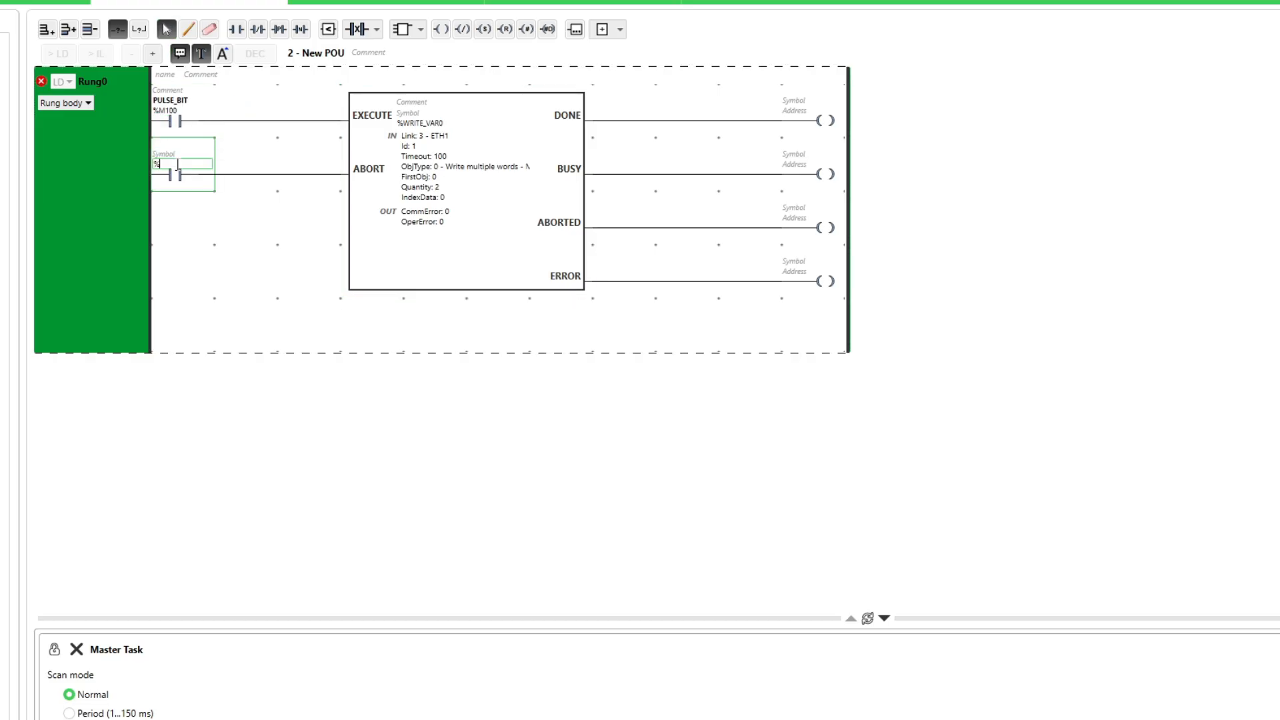
type("M30")
key("Return")
Address the DONE, BUSY, ABORTED, ERROR coils as %M31–%M34, then add empty Rung1.
left_click(762, 118)
type("%M31")
key("Return")
left_click(806, 171)
type("%M32")
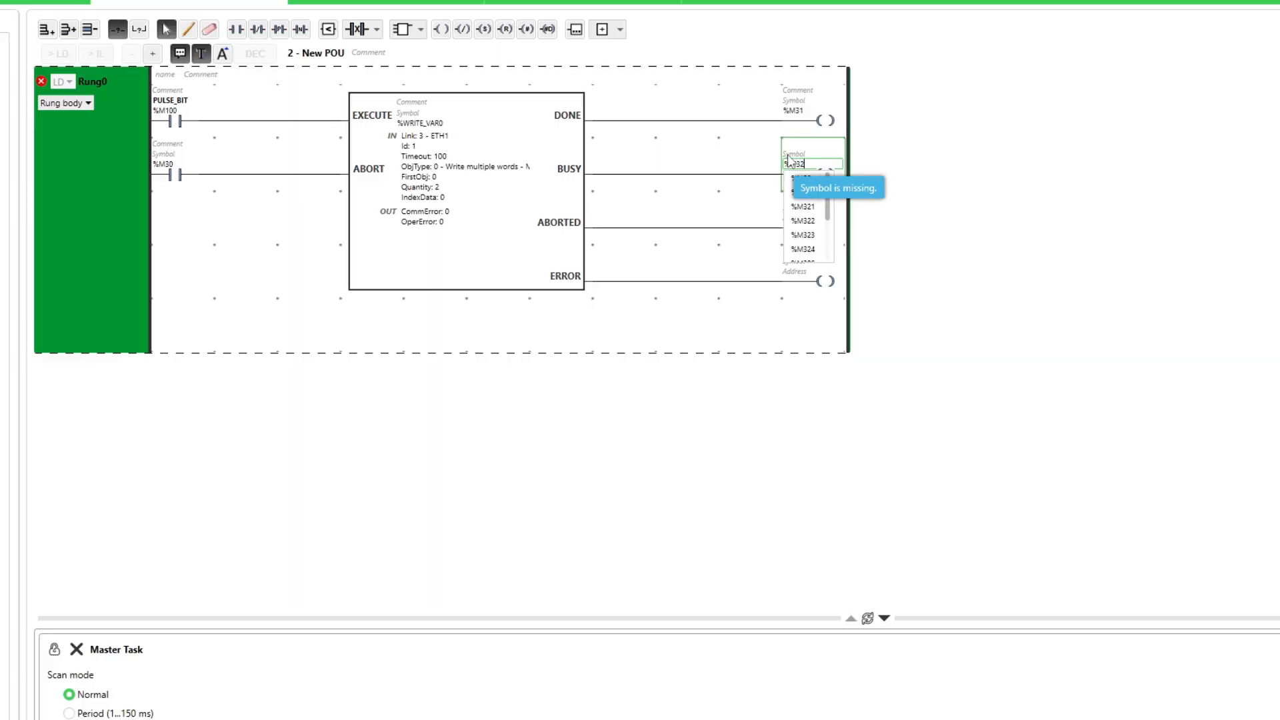
key("Return")
left_click(781, 208)
type("%M33")
key("Return")
left_click(802, 276)
type("%M34")
key("Return")
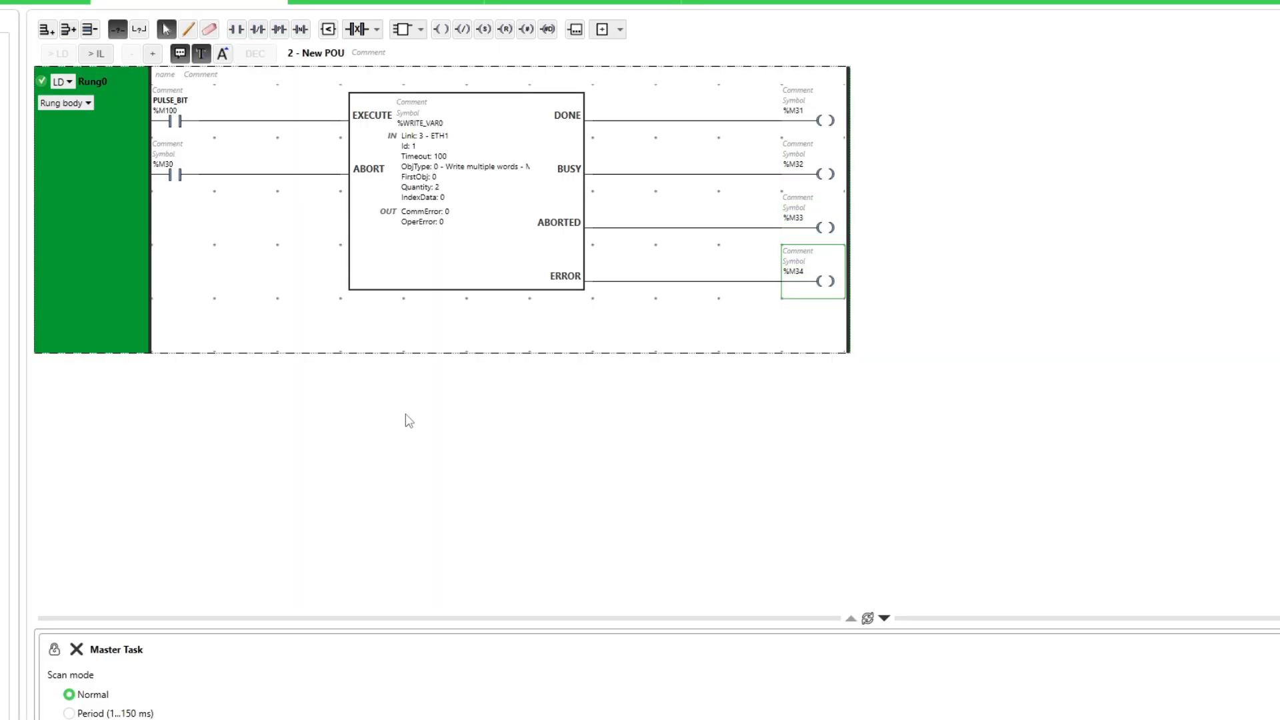
left_click(884, 618)
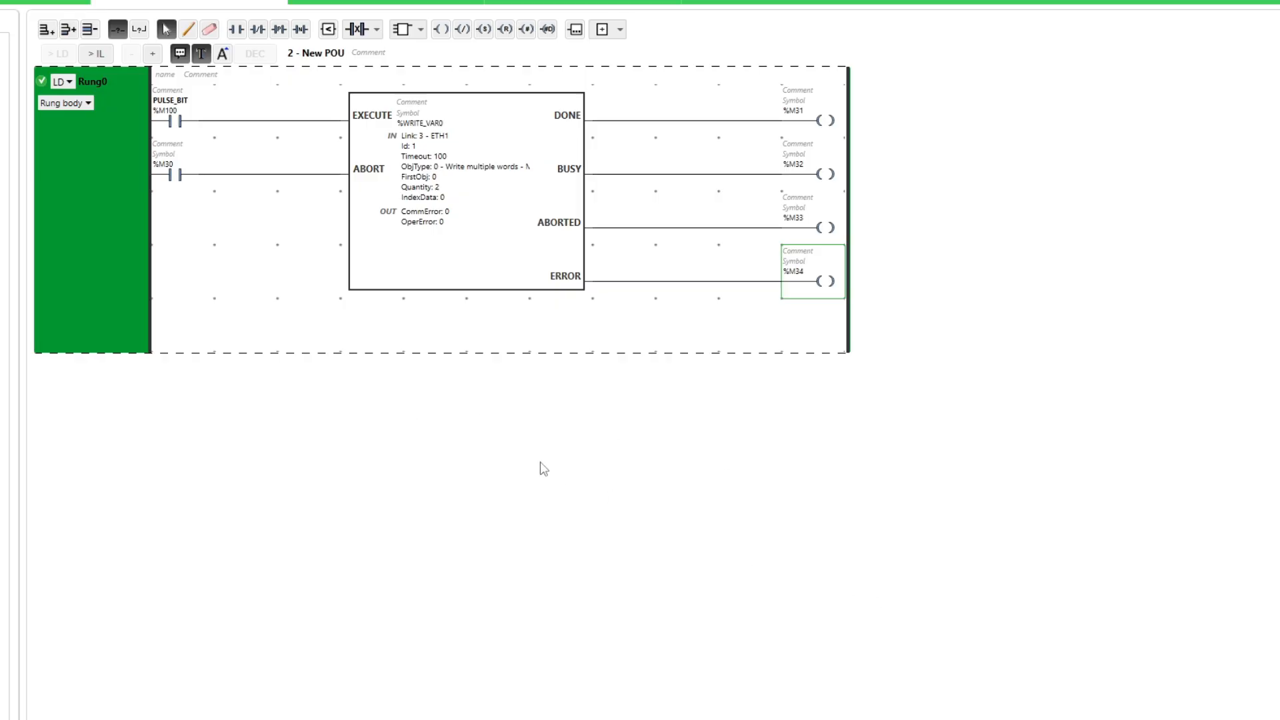
left_click(421, 473)
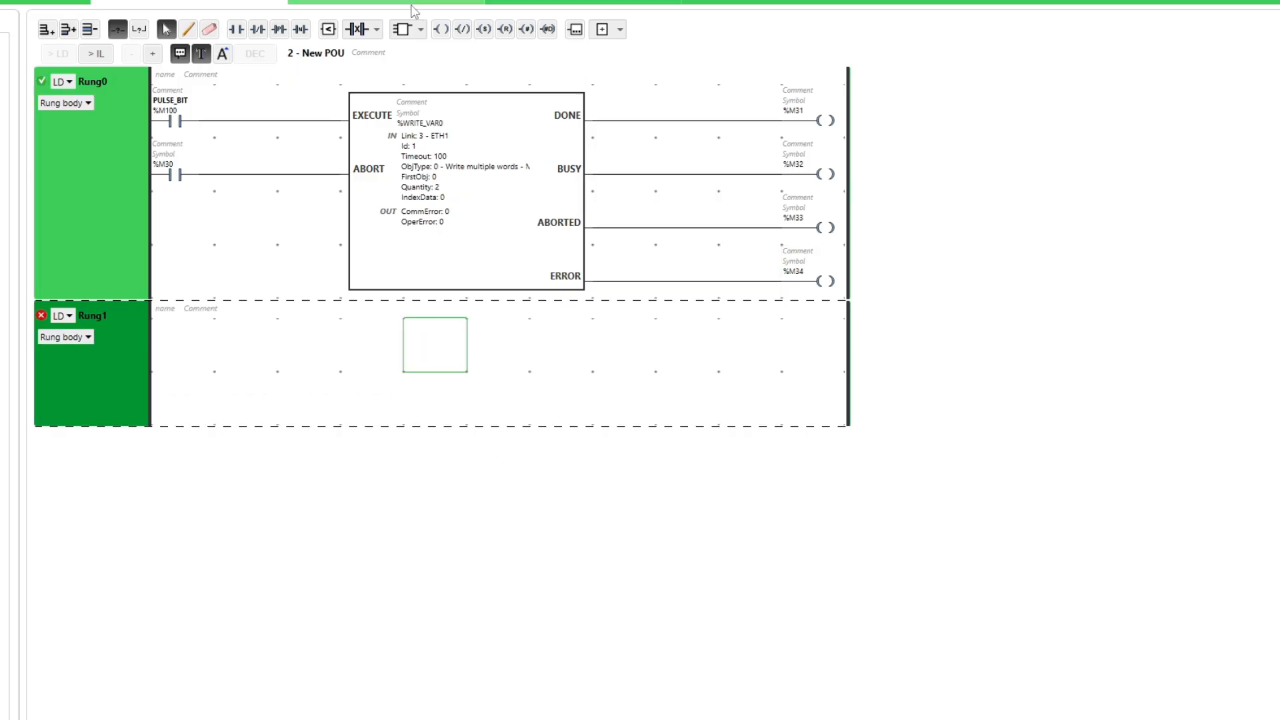
Insert a Read Var communication block into Rung1.
left_click(420, 28)
mouse_move(427, 431)
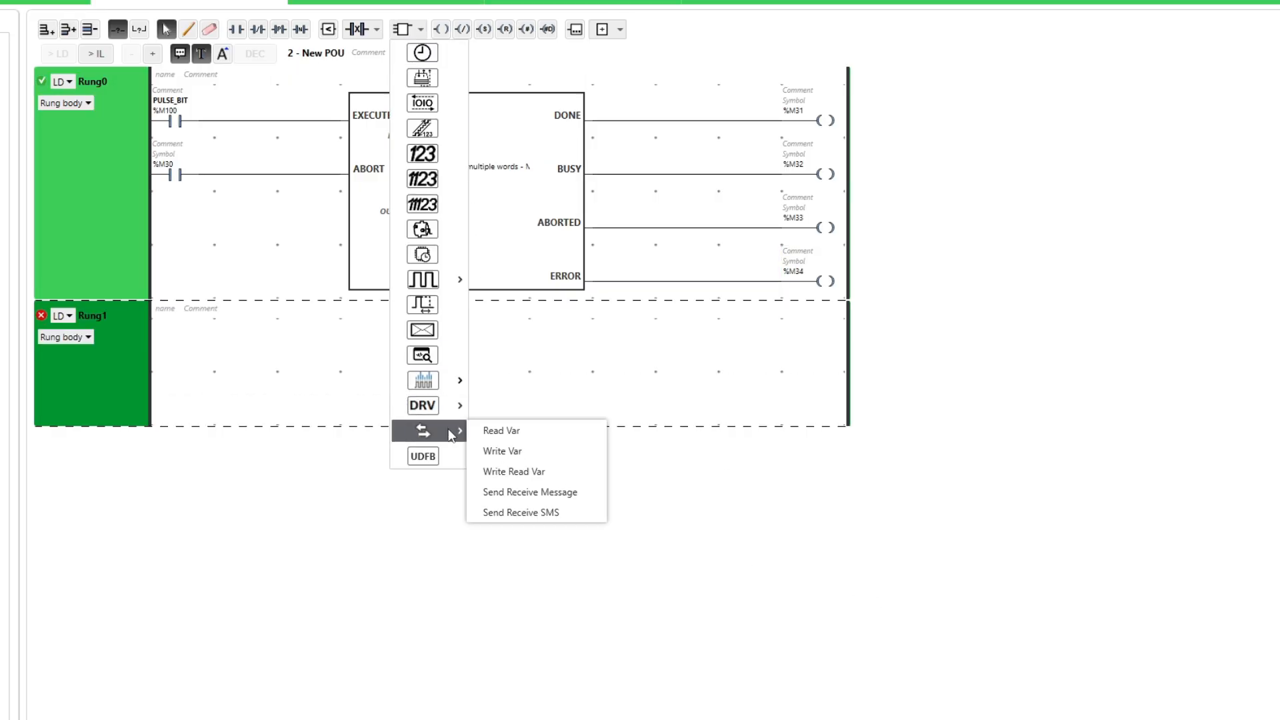
left_click(537, 431)
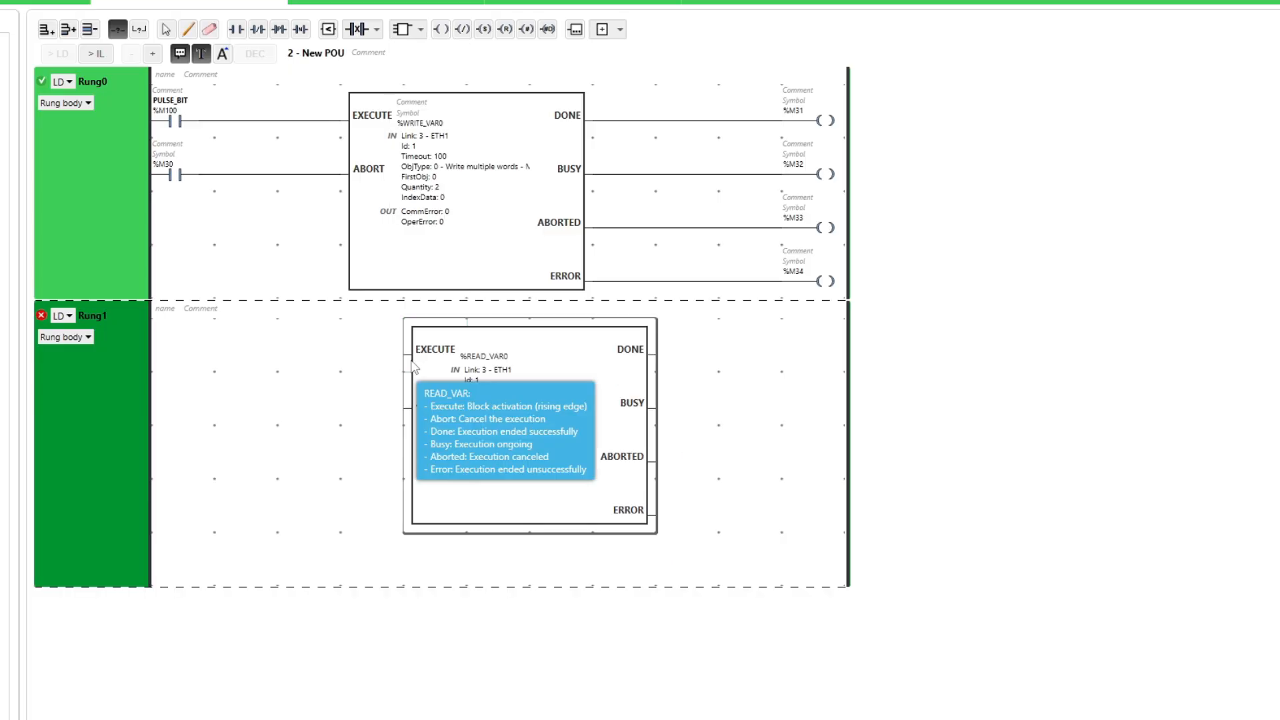
Verify READ_VAR0 uses link 3 - ETH1, Id 1, FirstObj 2, Quantity 1, IndexData 5.
left_click(397, 371)
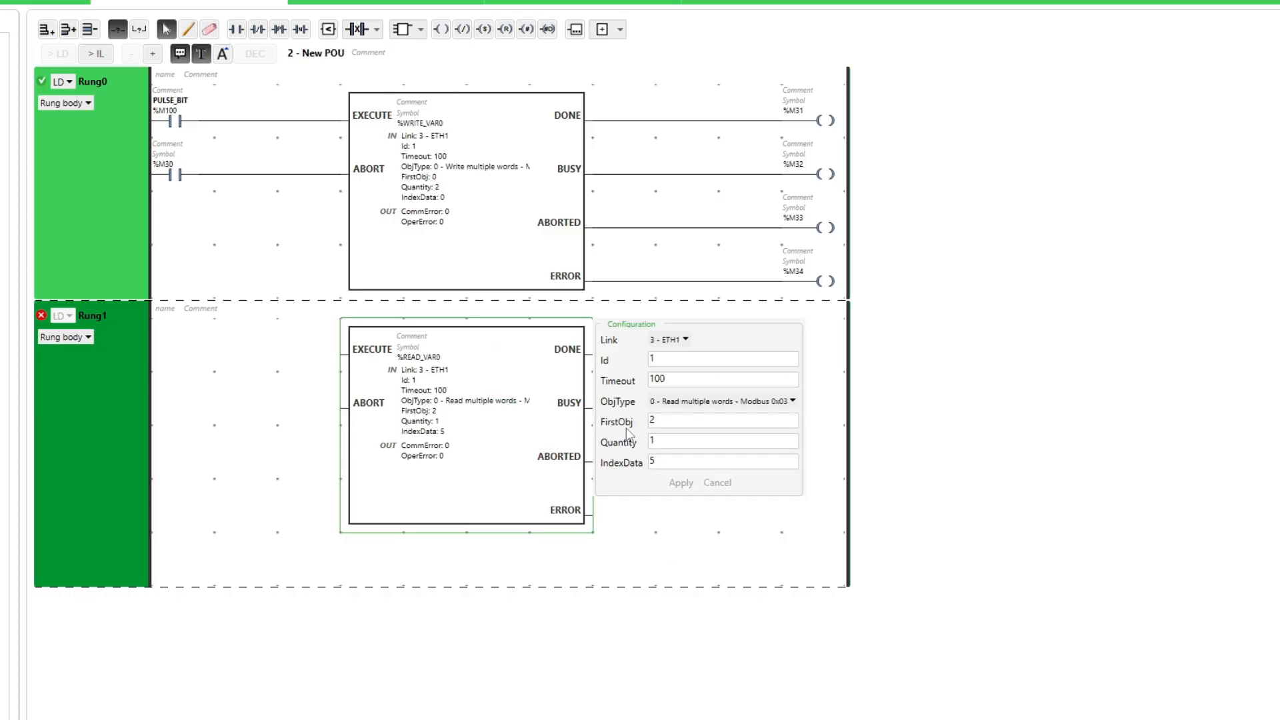
left_click(685, 340)
left_click(673, 395)
left_click(676, 360)
left_click(679, 422)
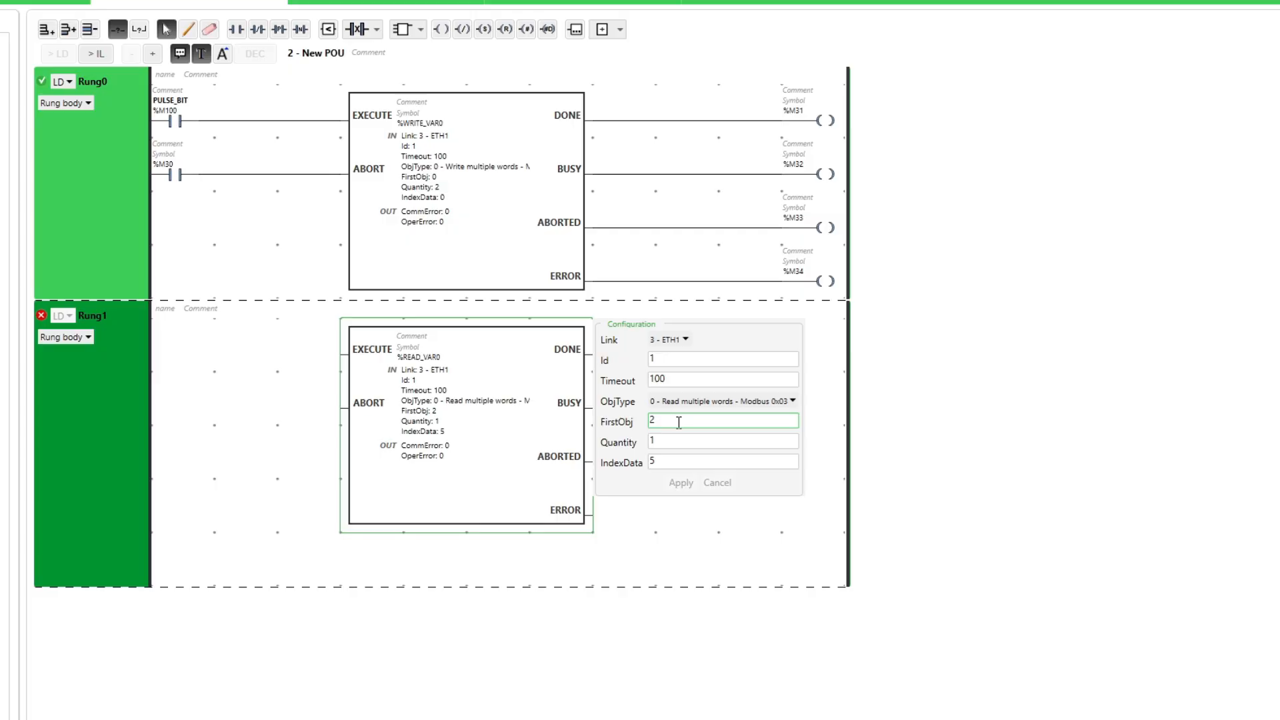
left_click(689, 444)
left_click(695, 462)
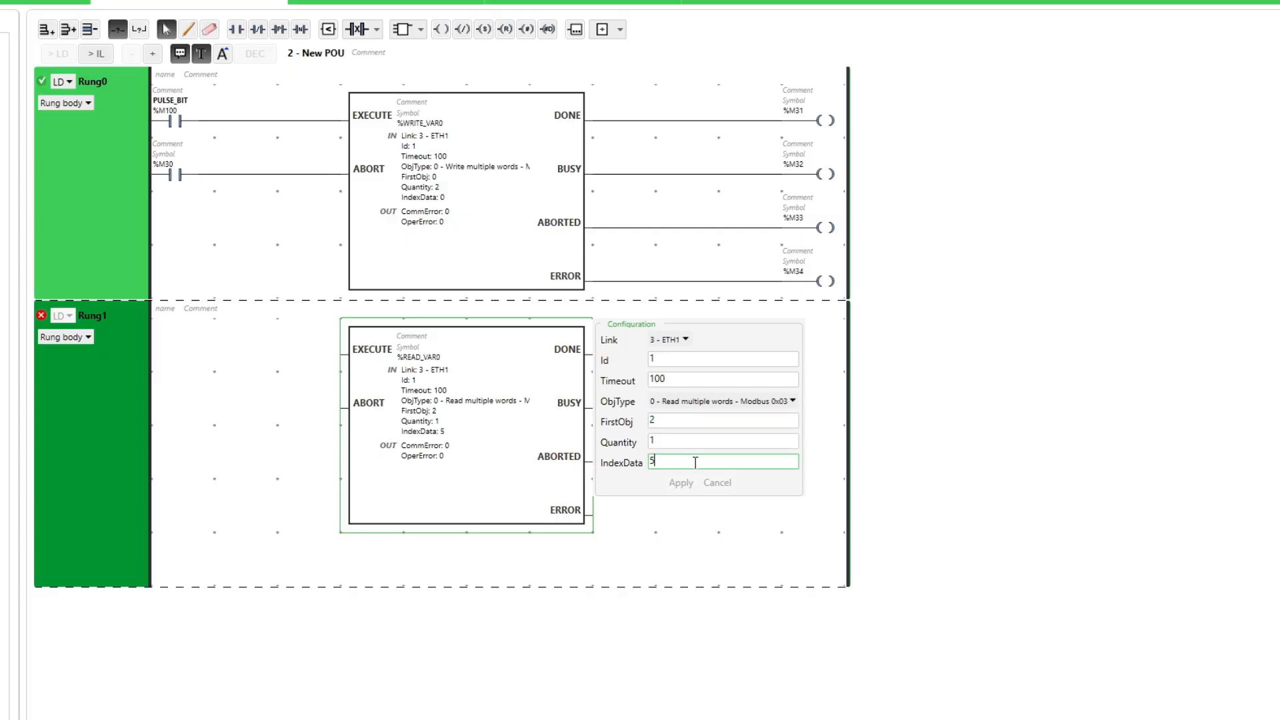
left_click(675, 533)
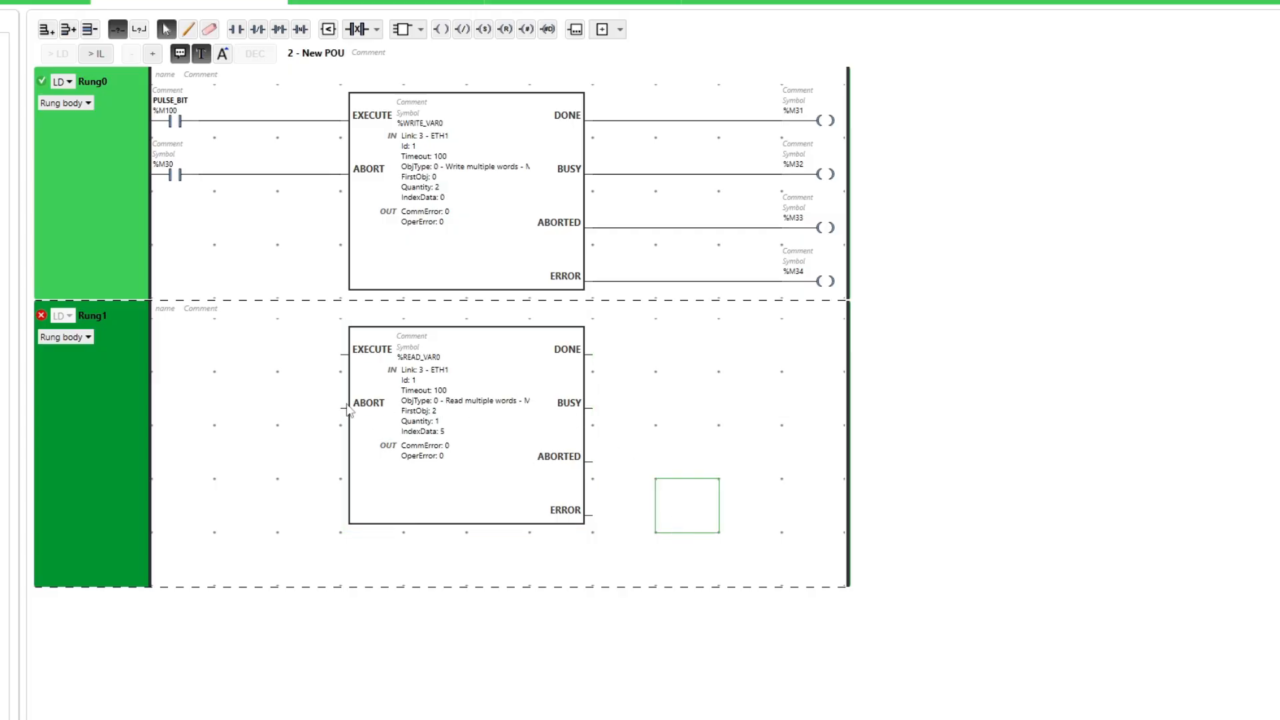
Add a negated %M100 (PULSE_BIT) contact wired to READ_VAR0's EXECUTE input.
left_click(258, 32)
left_click(177, 357)
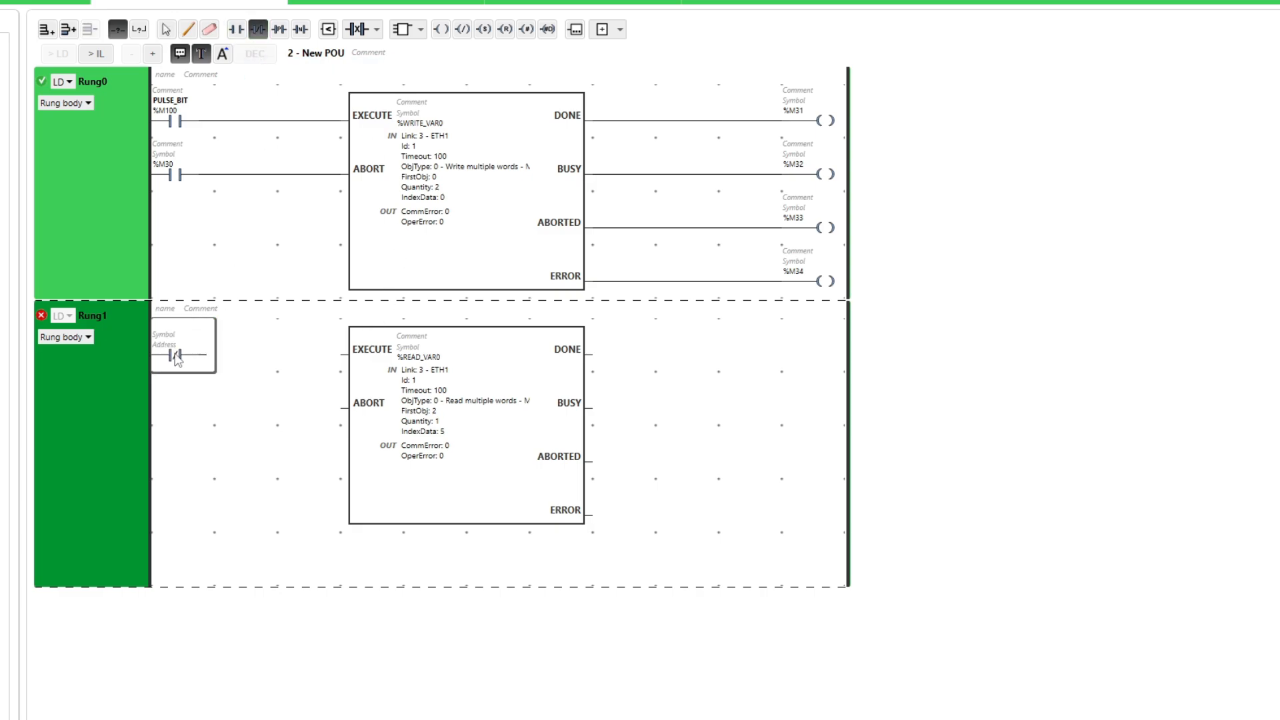
key("Escape")
double_click(177, 345)
type("%")
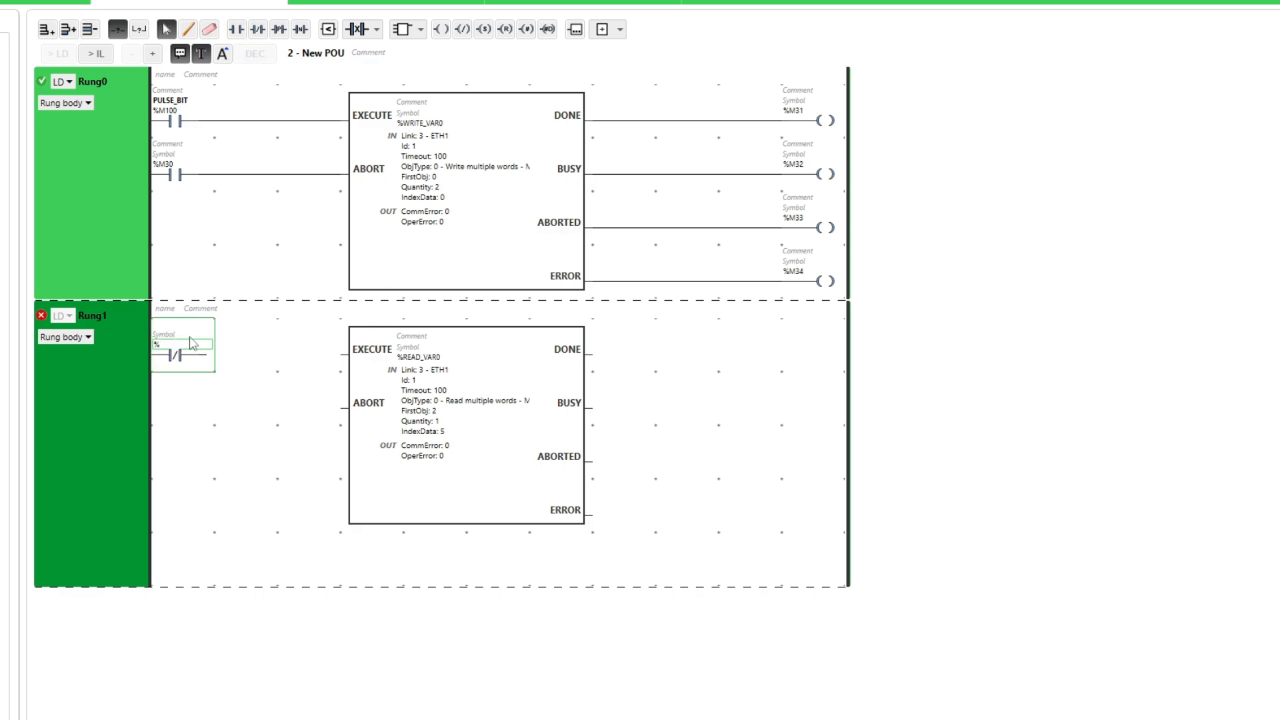
type("M100")
key("Return")
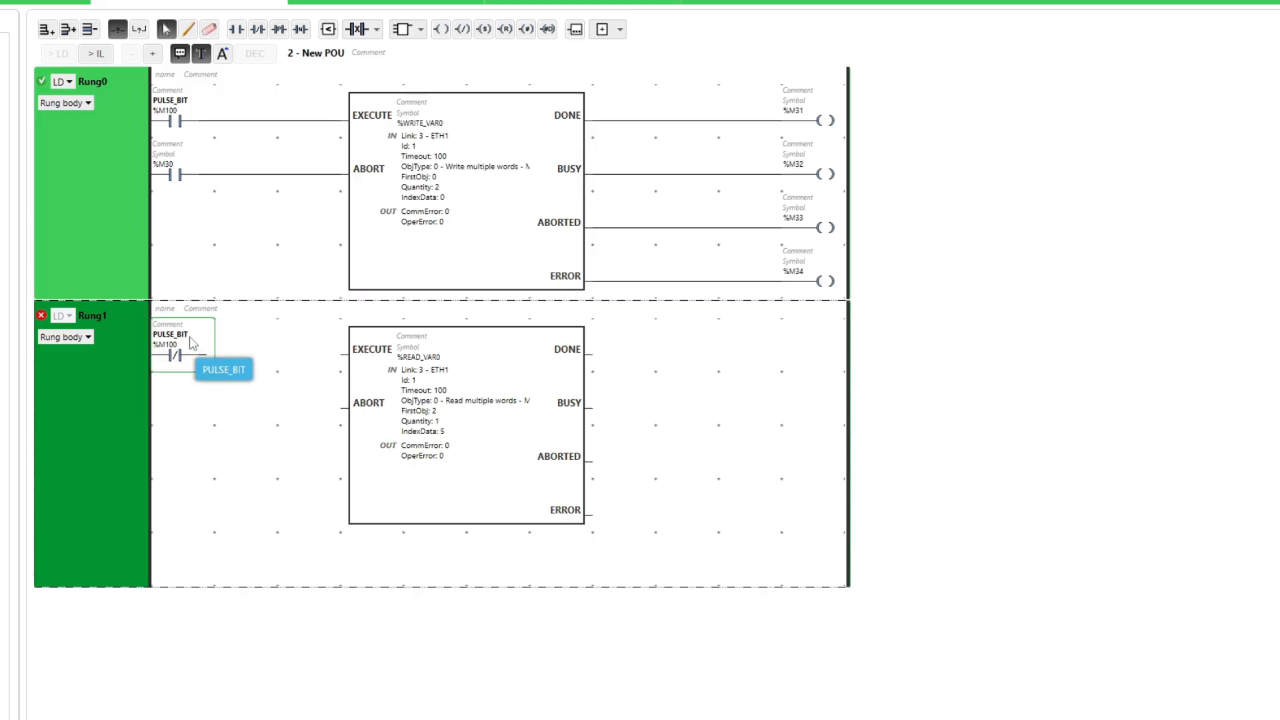
left_click(187, 29)
left_click_drag(203, 354, 345, 352)
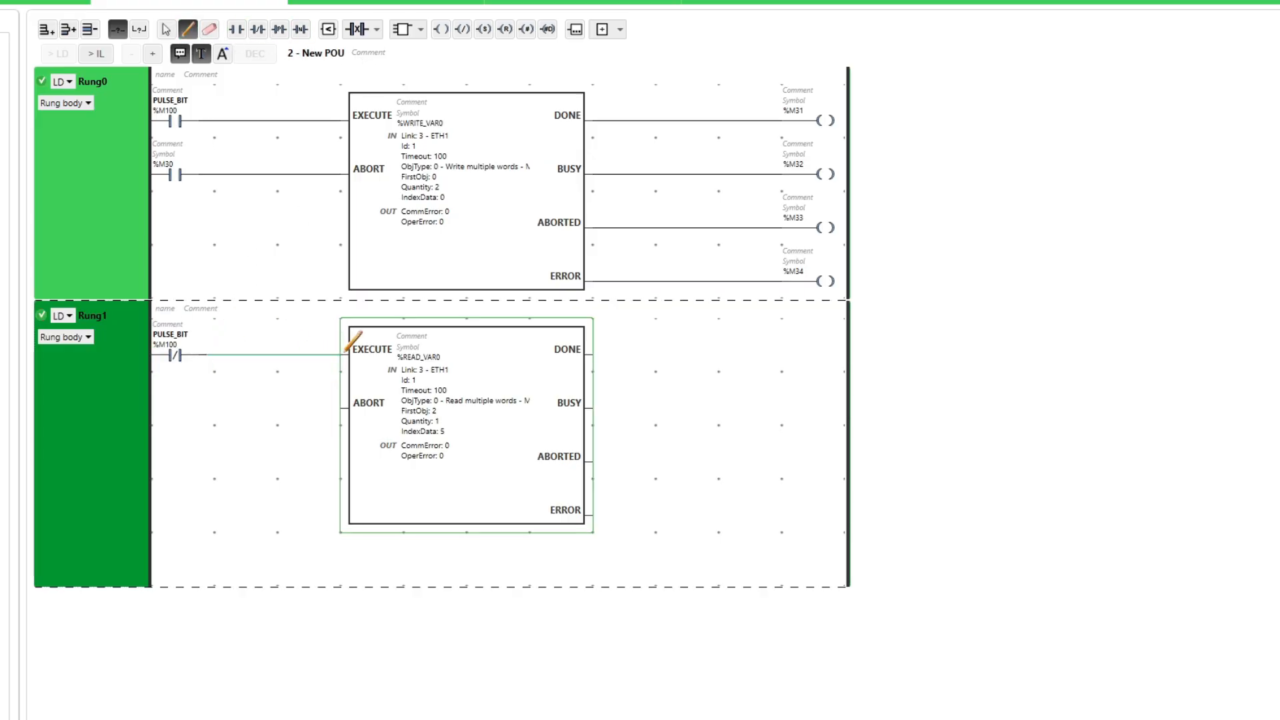
Add a normally-open contact below it and coils on DONE, BUSY, ABORTED and ERROR.
left_click(237, 29)
left_click(177, 406)
key("Escape")
left_click(441, 28)
left_click(825, 343)
left_click(441, 29)
left_click(829, 390)
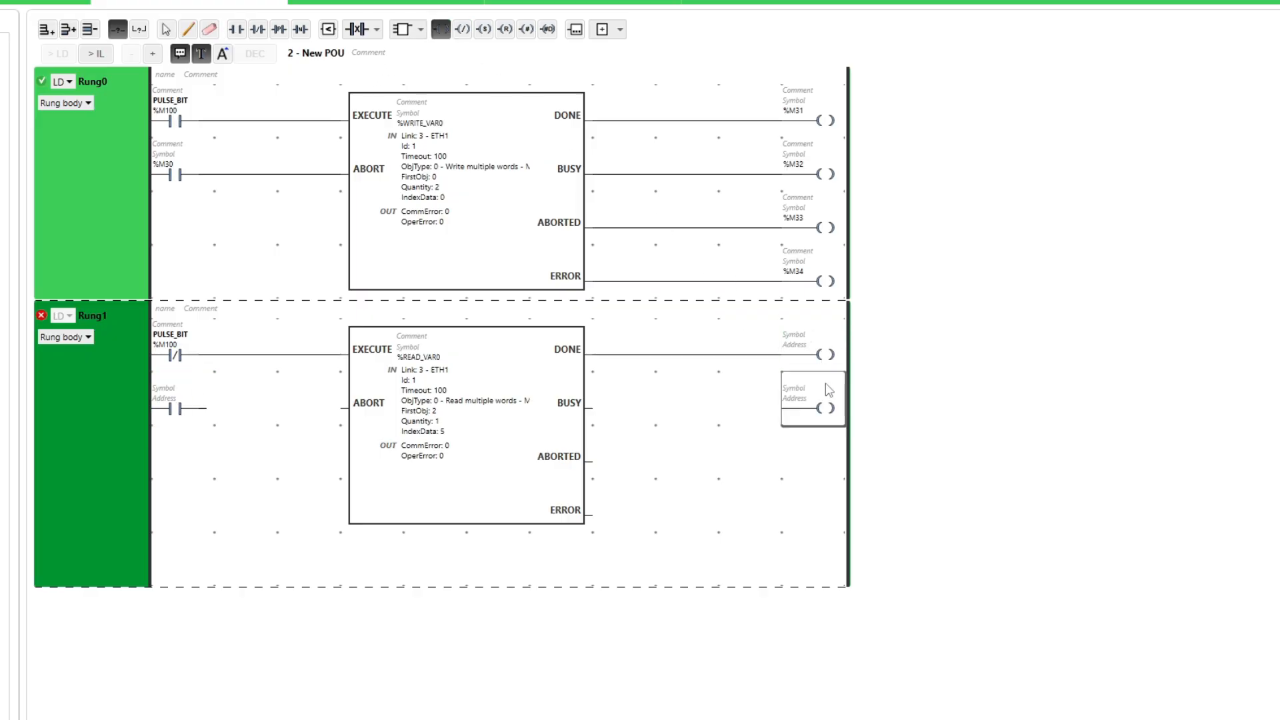
left_click(441, 29)
left_click(829, 443)
left_click(440, 29)
left_click(828, 496)
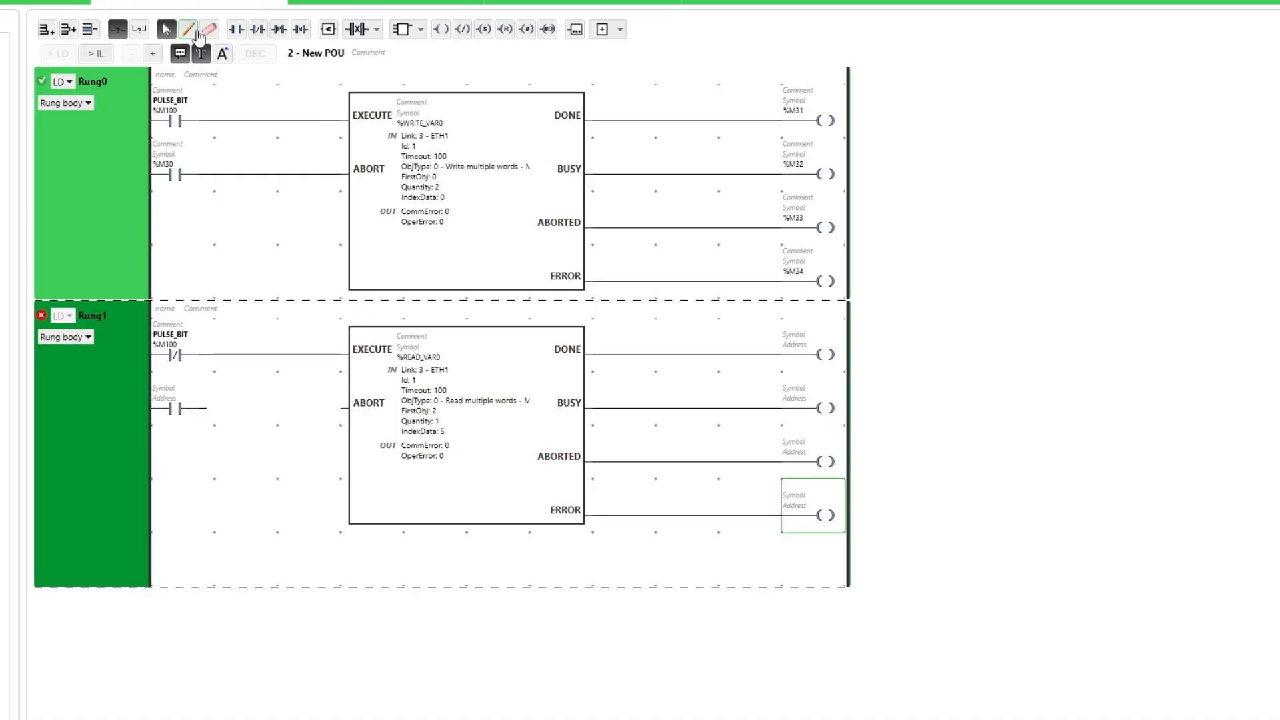
Wire the second contact to the ABORT input and address it %M35.
left_click(187, 29)
left_click_drag(207, 408, 348, 404)
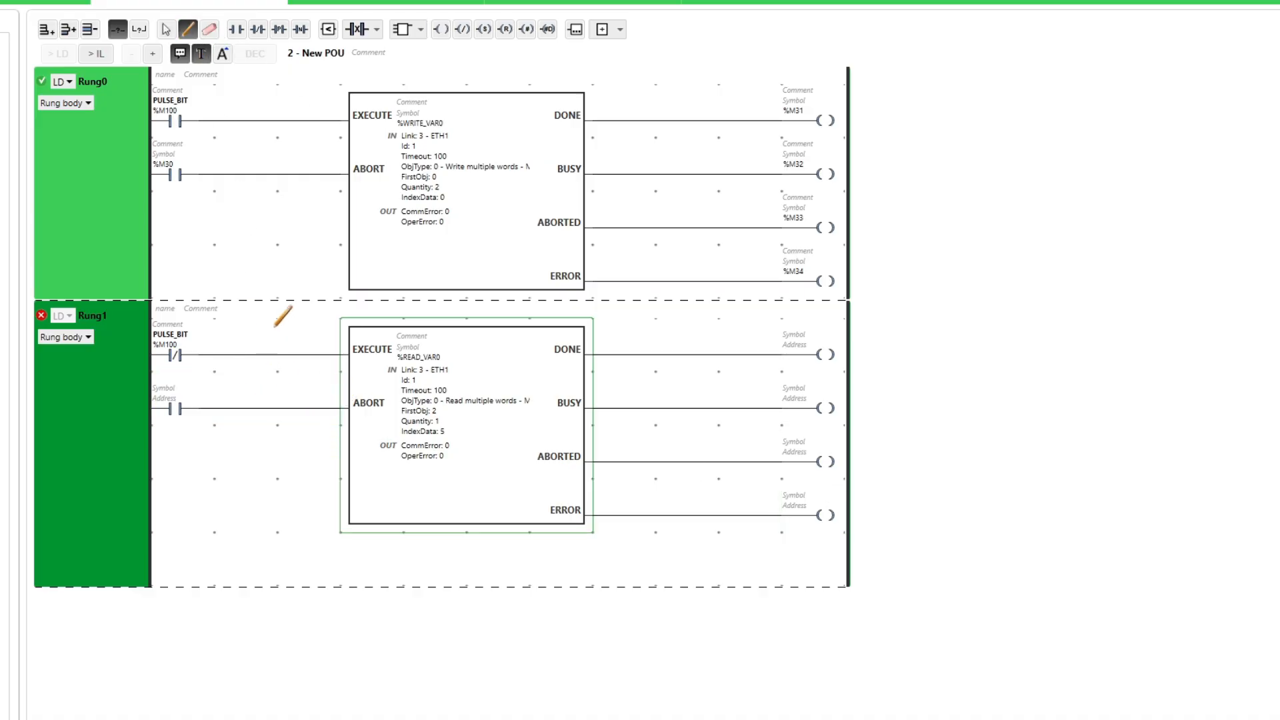
left_click(166, 30)
left_click(174, 398)
type("%M35")
Address the DONE, BUSY, ABORTED, ERROR coils as %M36, %M37, %M38, %M39.
left_click(793, 344)
type("%M36")
key("Return")
left_click(806, 405)
type("%M37")
key("Return")
left_click(803, 453)
type("%")
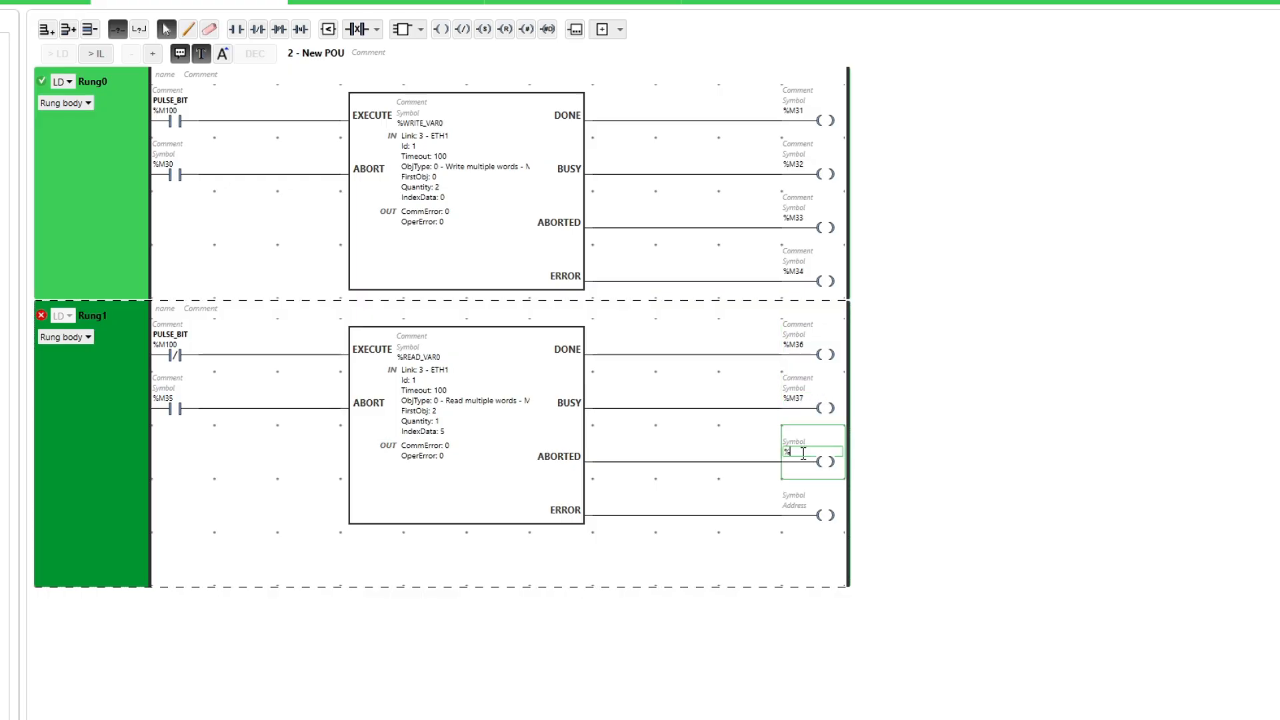
type("M38")
key("Return")
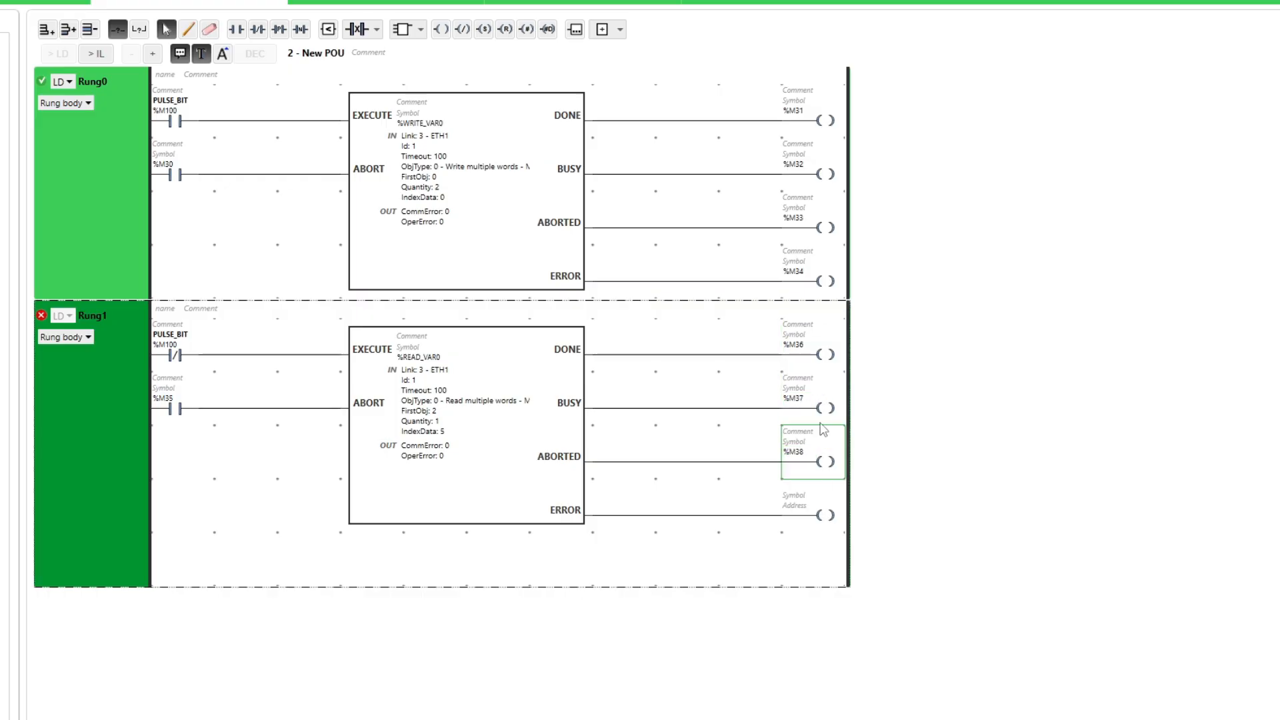
left_click(808, 499)
type("%M39")
key("Return")
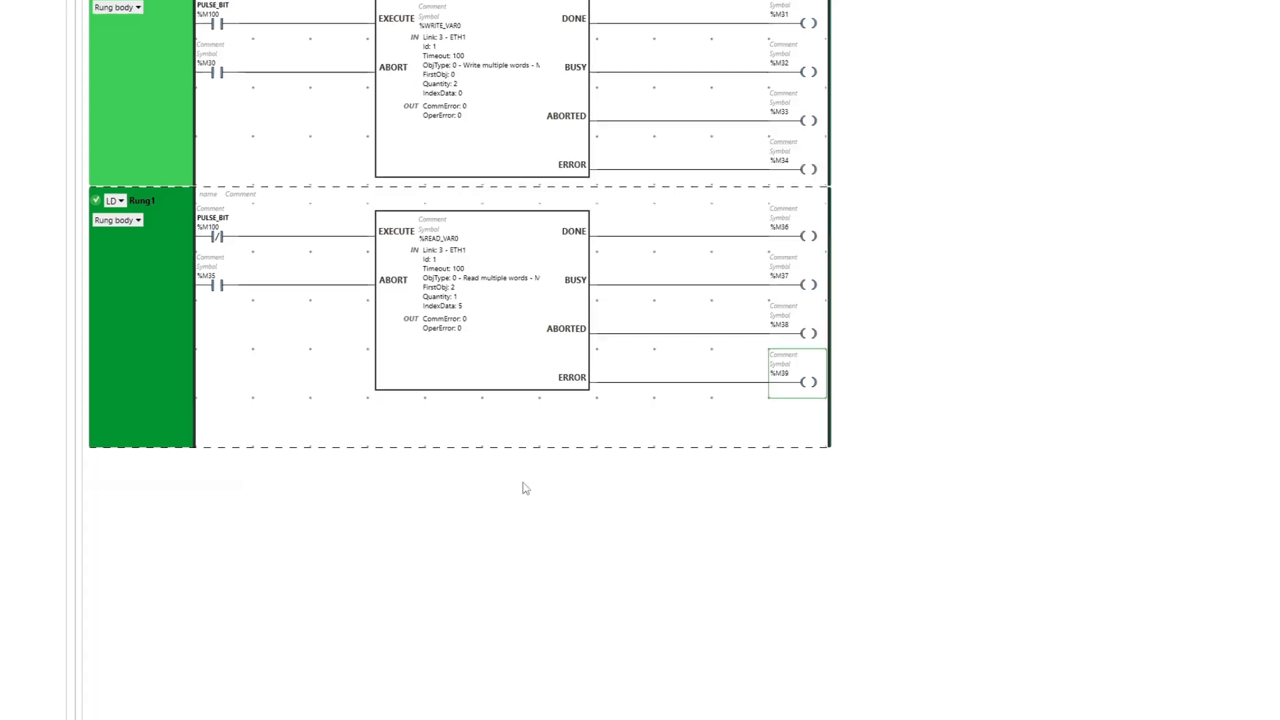
Add two empty rungs and build Rung2: contact %MW5:X0 driving a Set coil %MW0:X0.
left_click(440, 502)
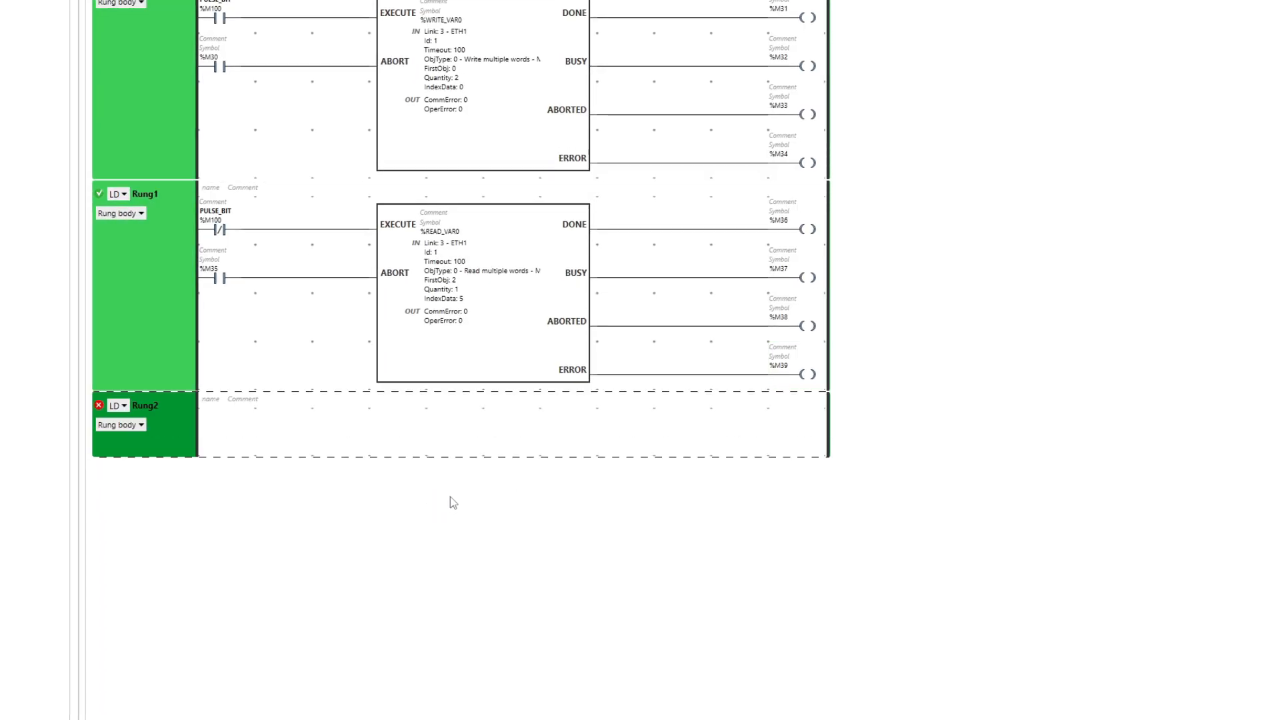
left_click(458, 502)
left_click(236, 428)
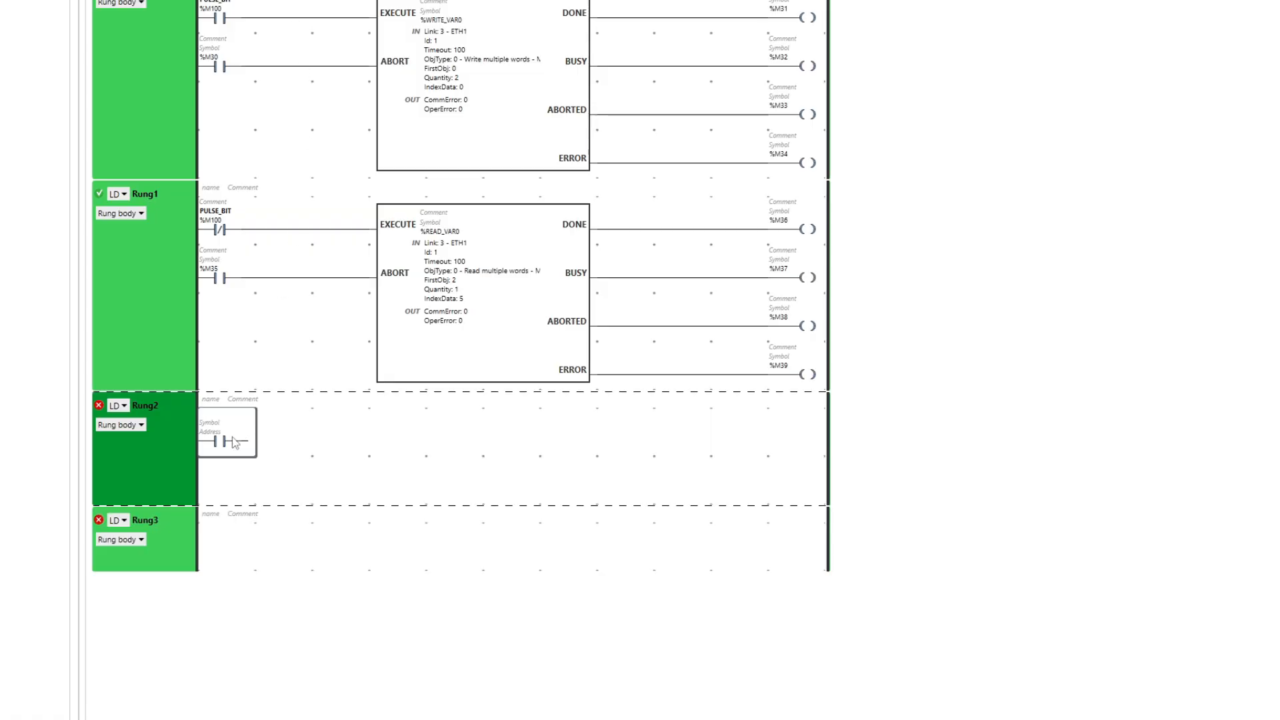
double_click(219, 432)
type("%")
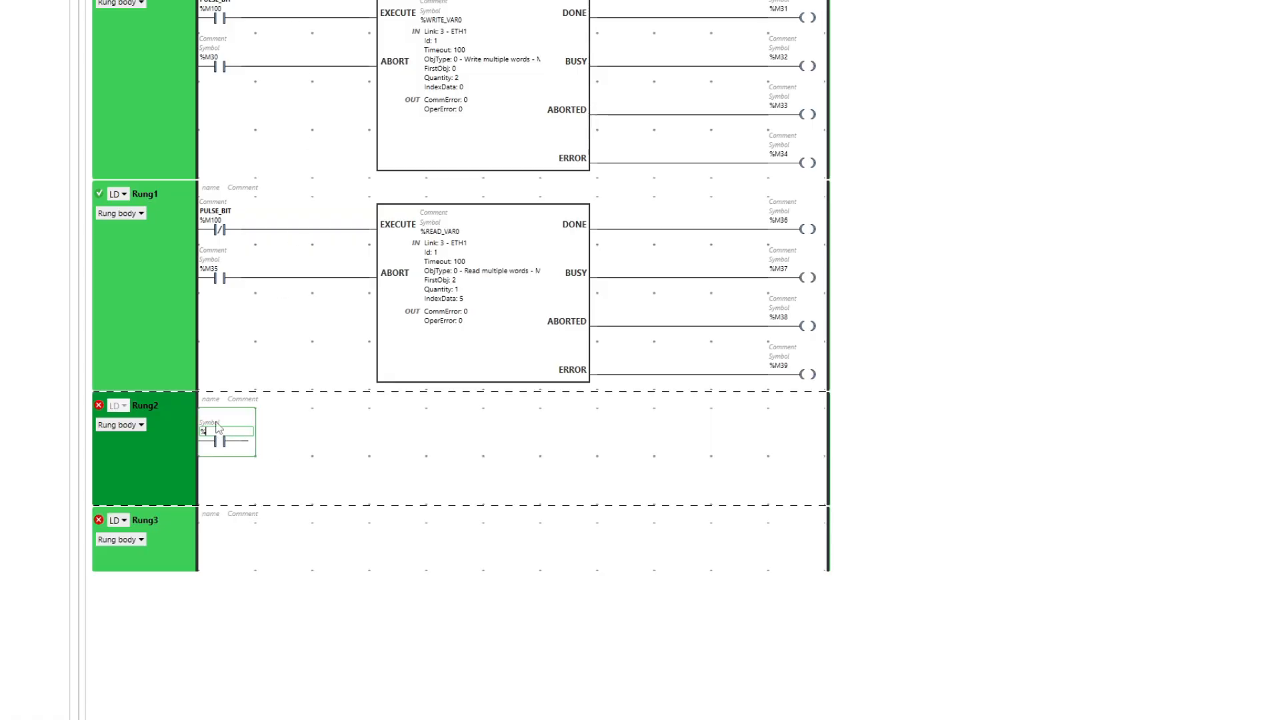
type("MW5:X")
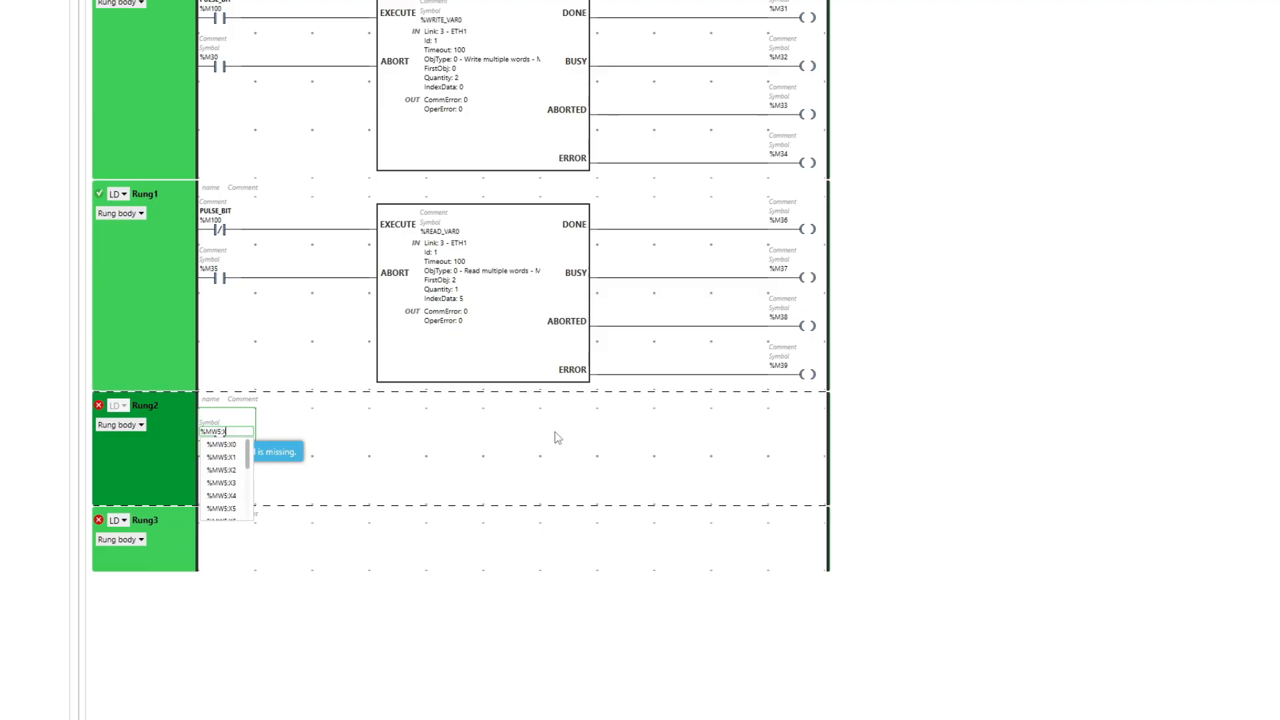
key("Return")
left_click(401, 453)
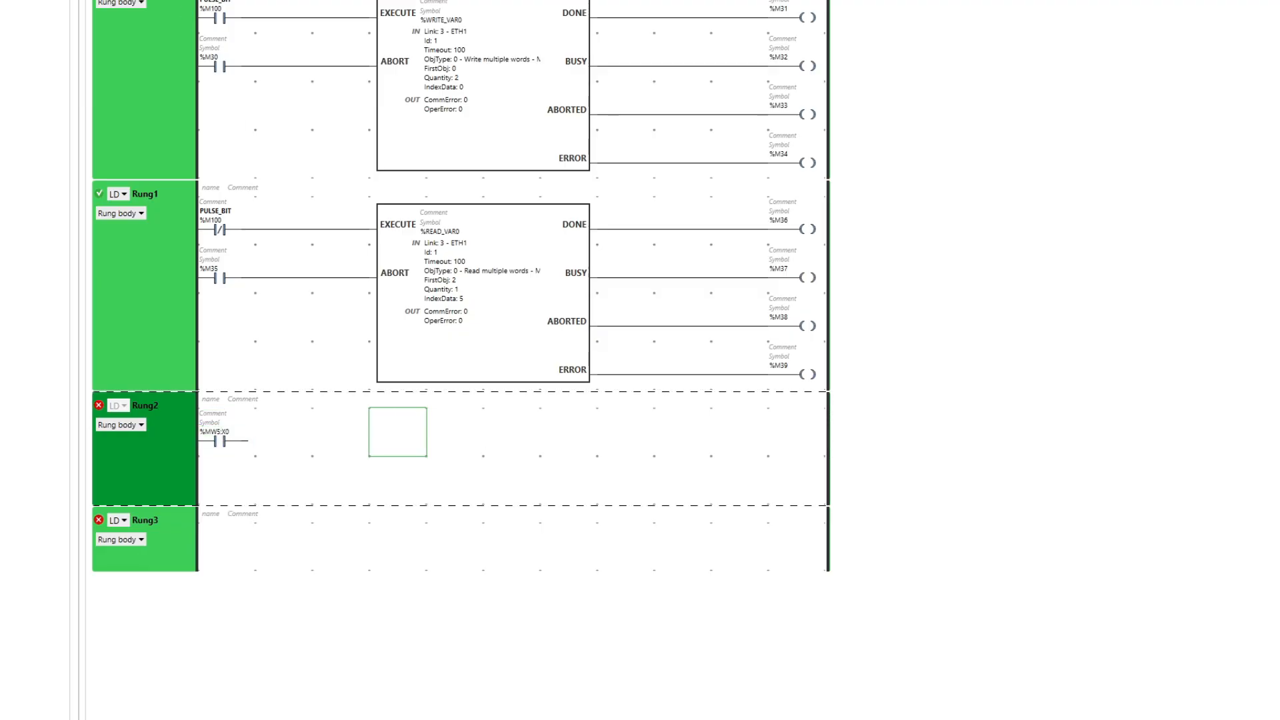
left_click(796, 437)
type("%MW0")
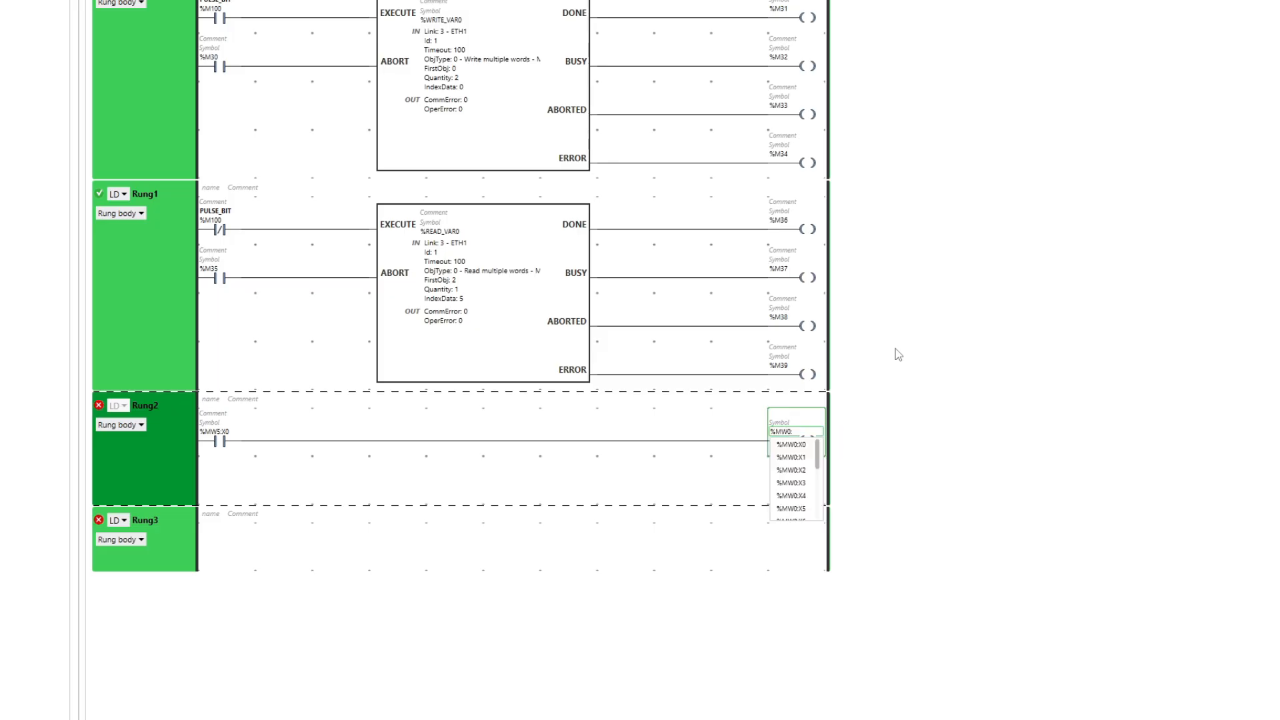
type(":X0")
key("Return")
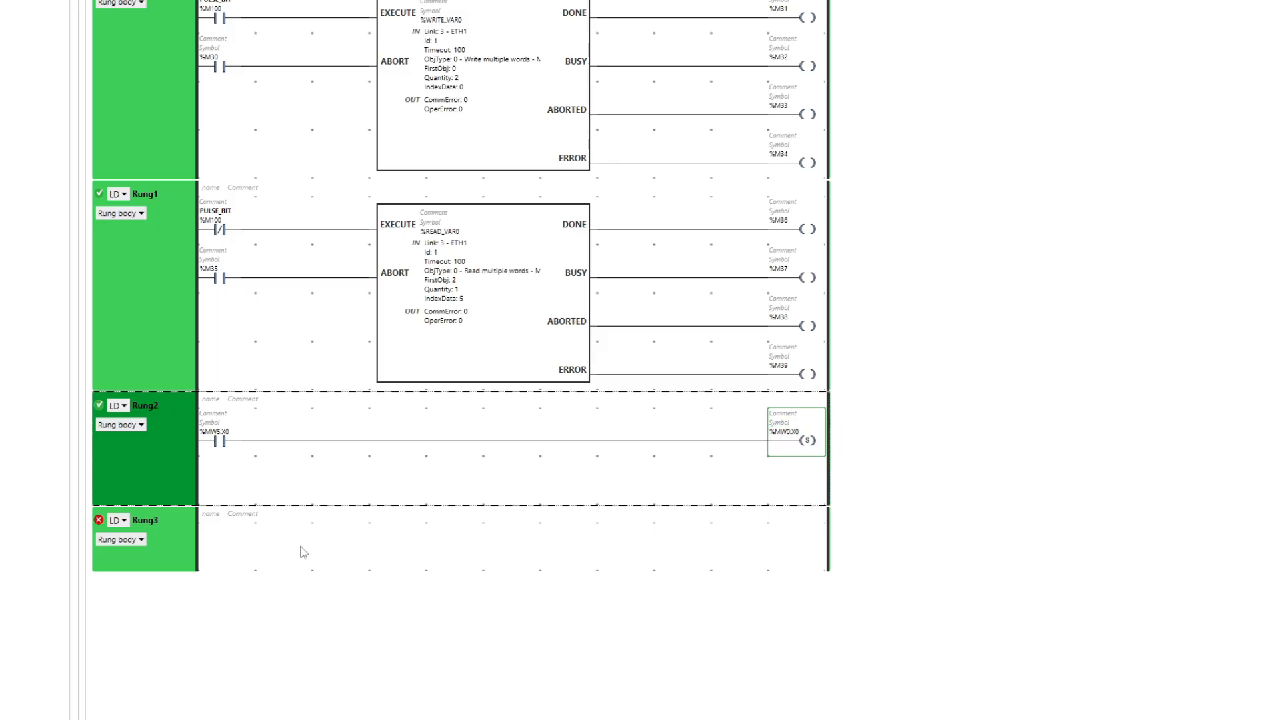
Build Rung3: contact %MW5:X1 driving a Reset coil %MW0:X0.
left_click(308, 552)
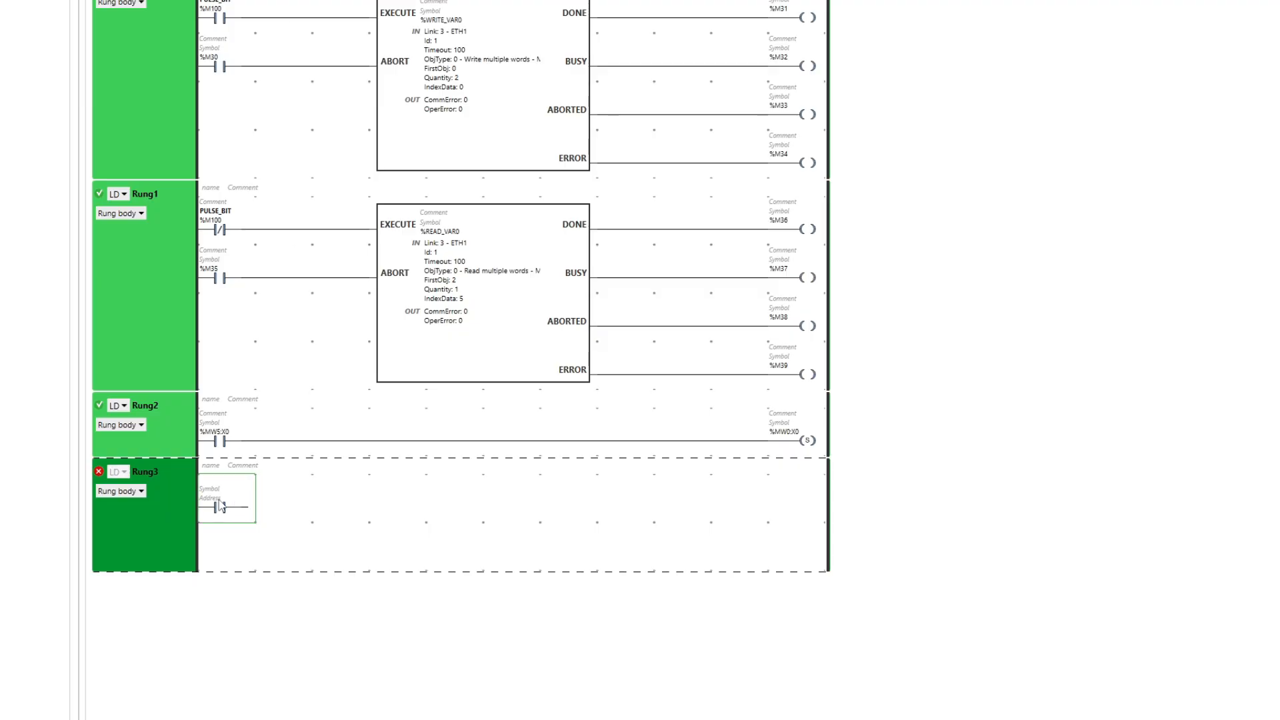
type("%MW5:X1")
key("Return")
key("shift+F10")
type("%MW0")
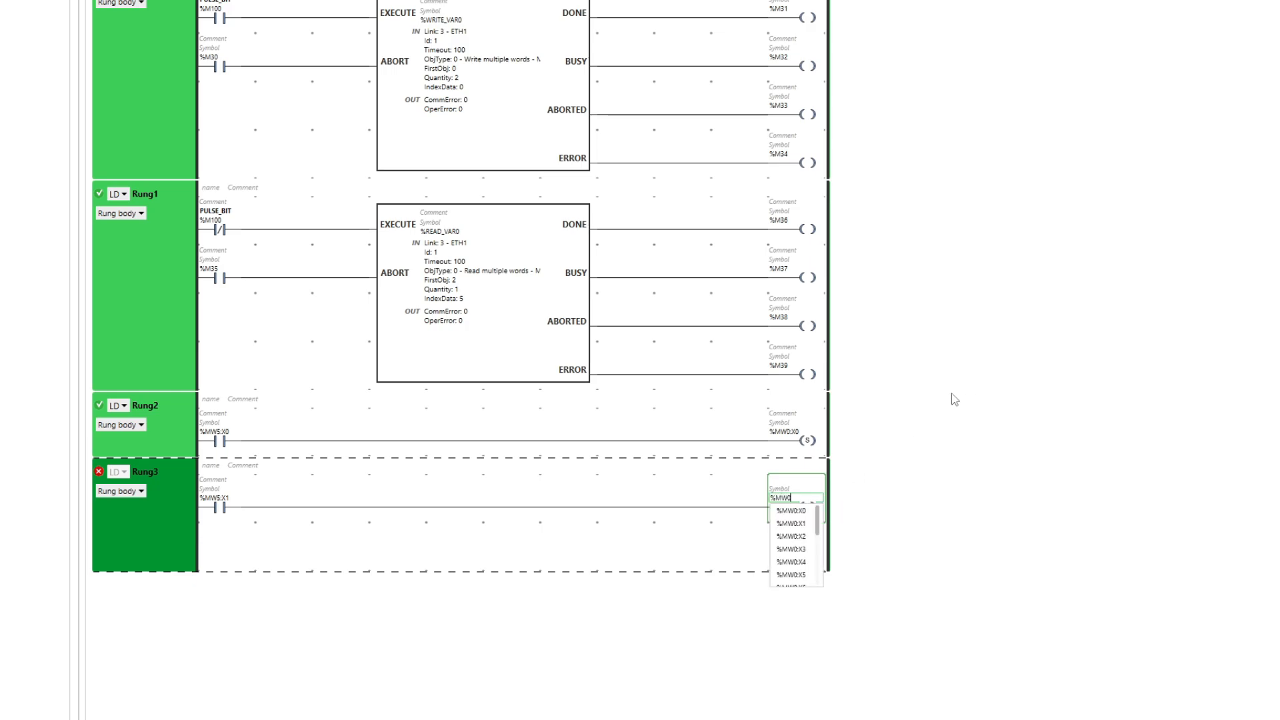
type(":X0")
key("Return")
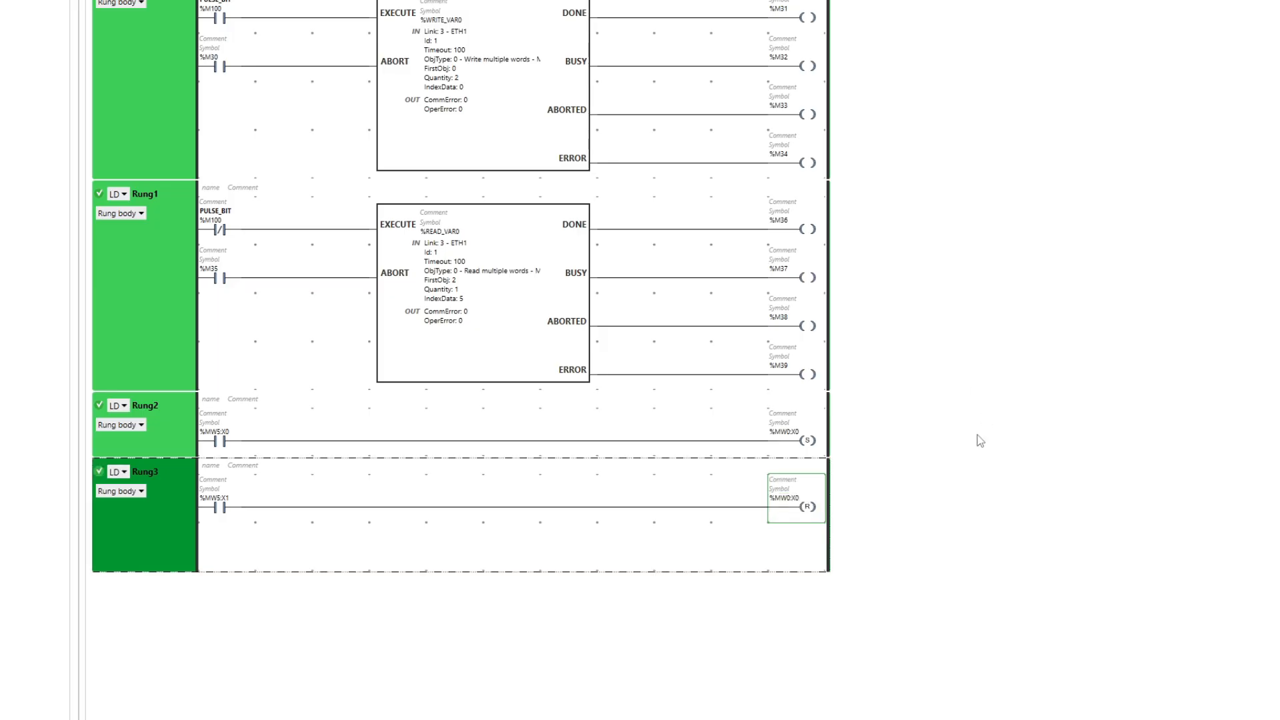
Check the program, log in to the controller at 192.168.0.50 and download the project.
left_click(669, 4)
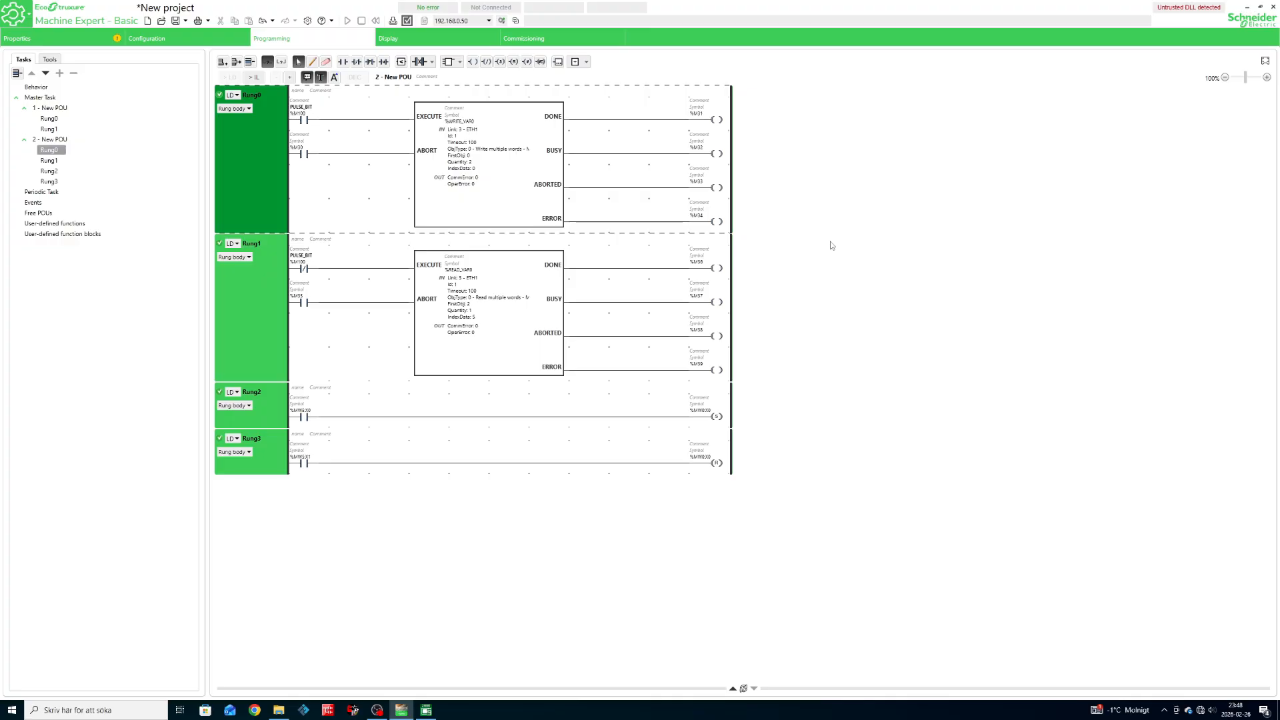
left_click(407, 21)
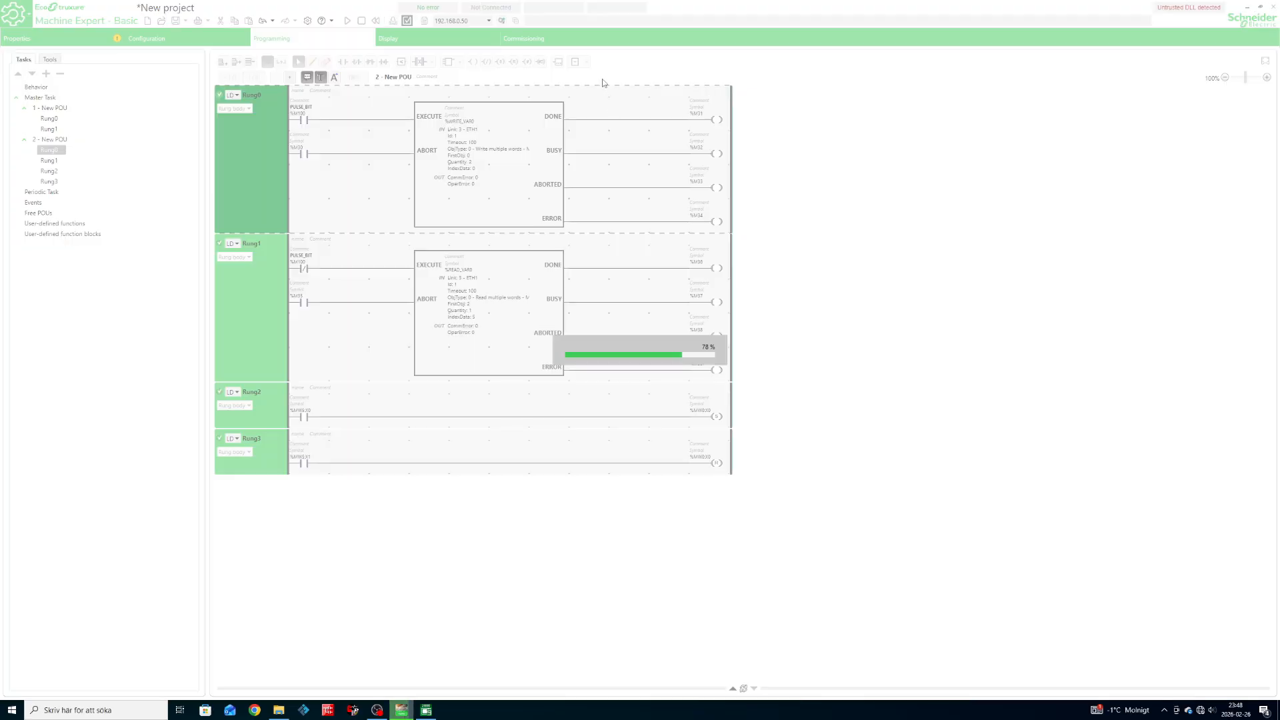
left_click(579, 38)
left_click(590, 70)
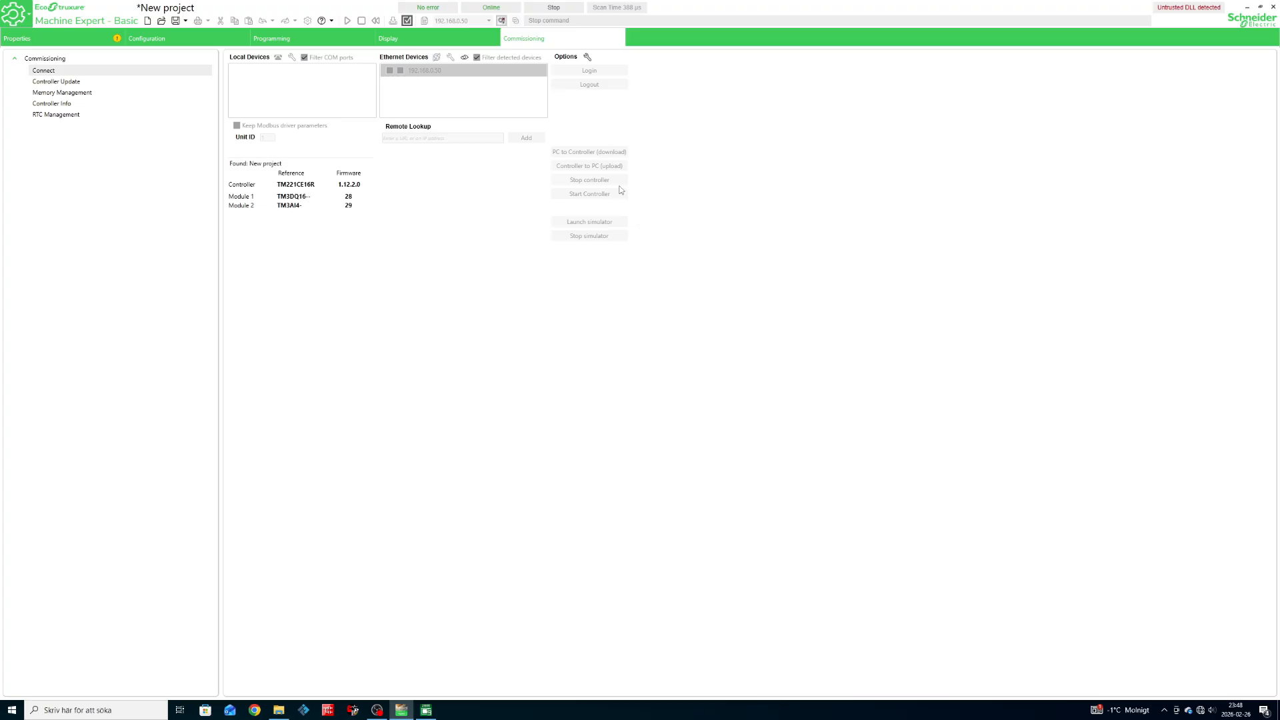
left_click(583, 152)
left_click(722, 381)
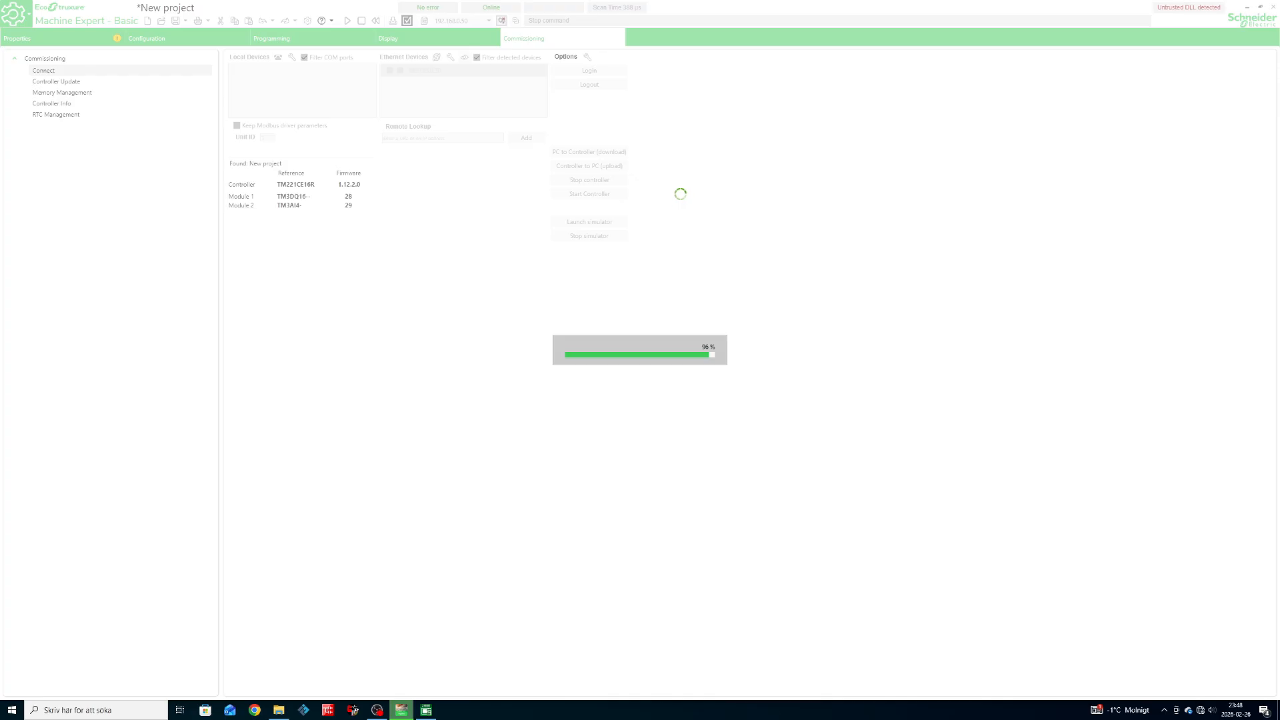
Start the controller and return to the live ladder program view.
left_click(599, 194)
left_click(718, 383)
left_click(271, 38)
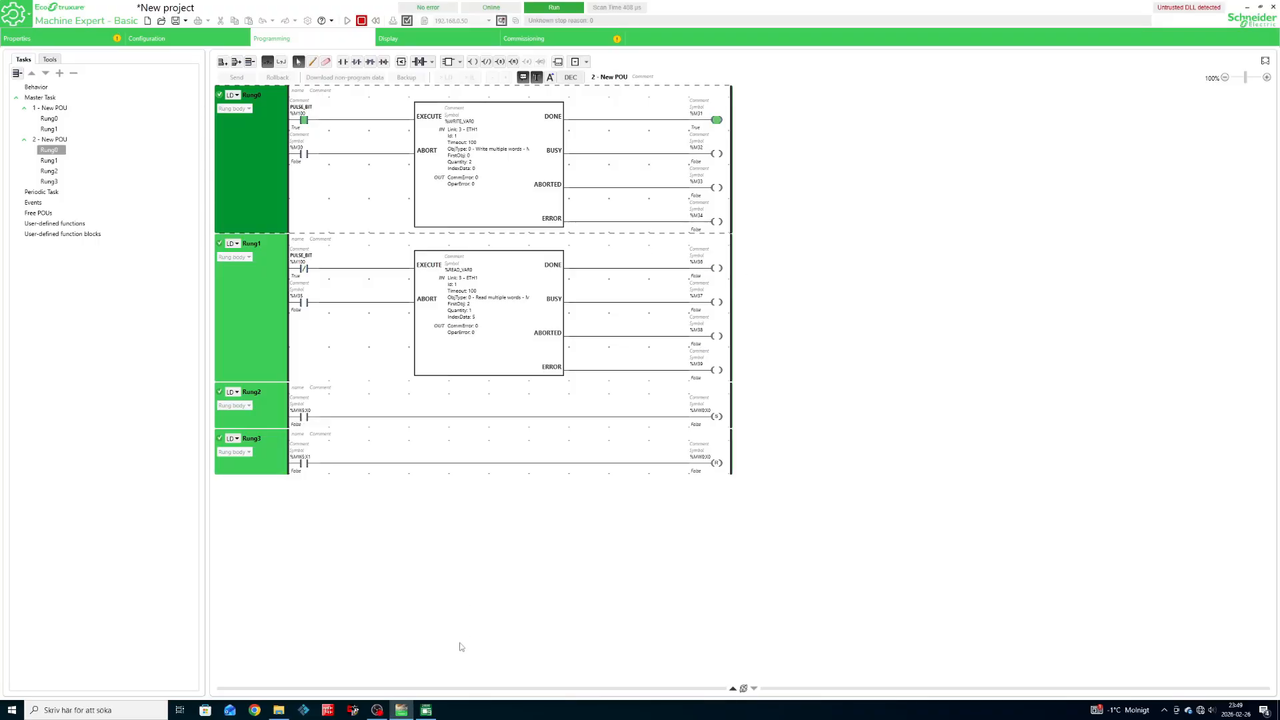
left_click(427, 712)
Start a new project with the GT2107-W (800x480) panel type.
left_click(637, 328)
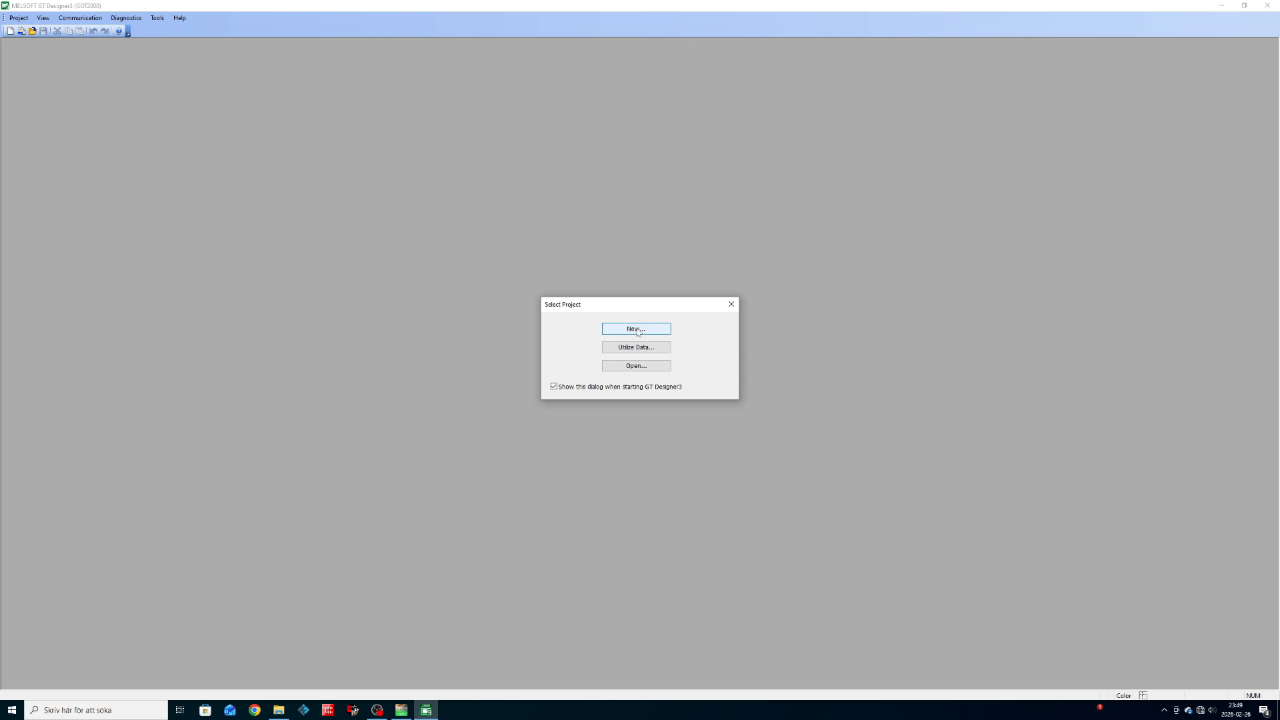
left_click(701, 542)
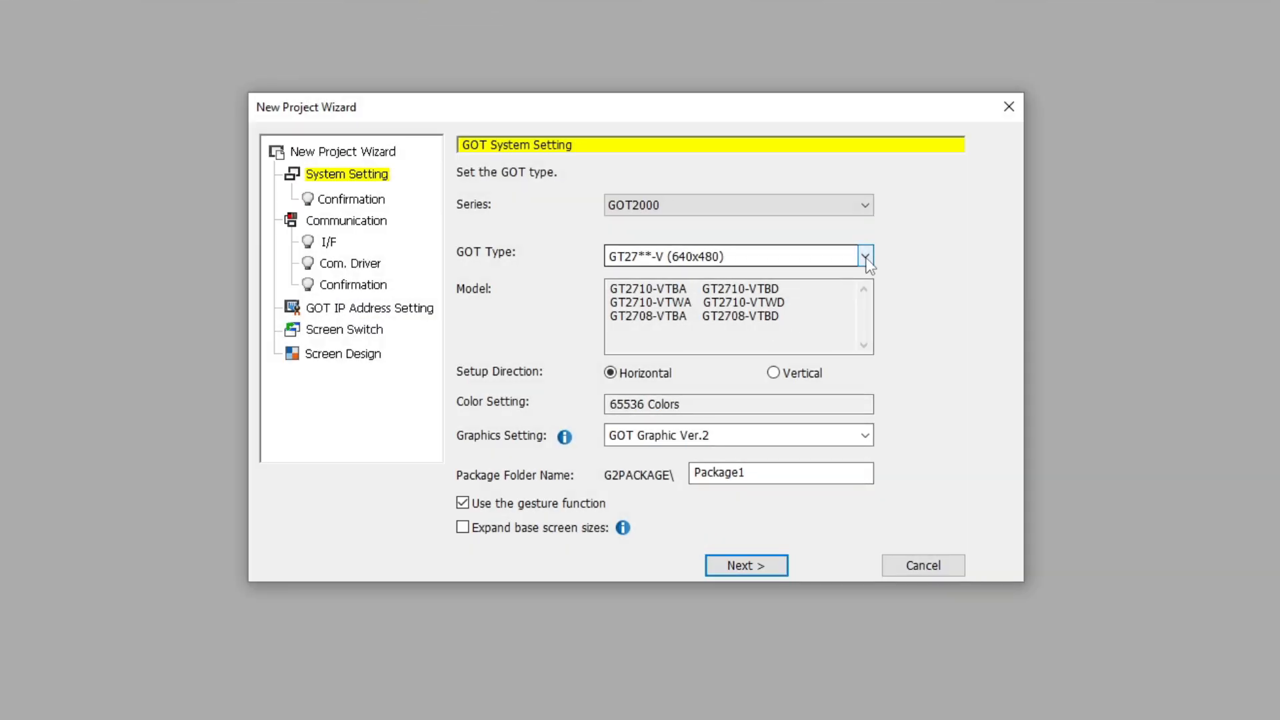
left_click(866, 257)
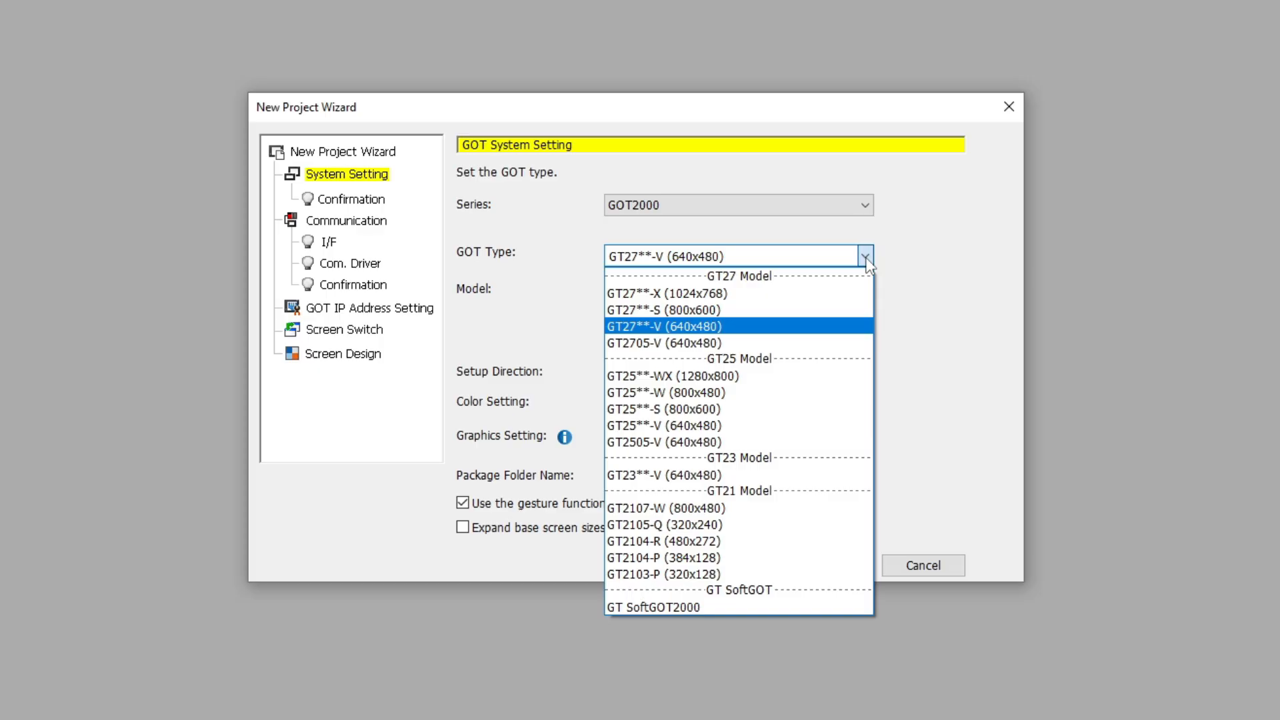
left_click(746, 509)
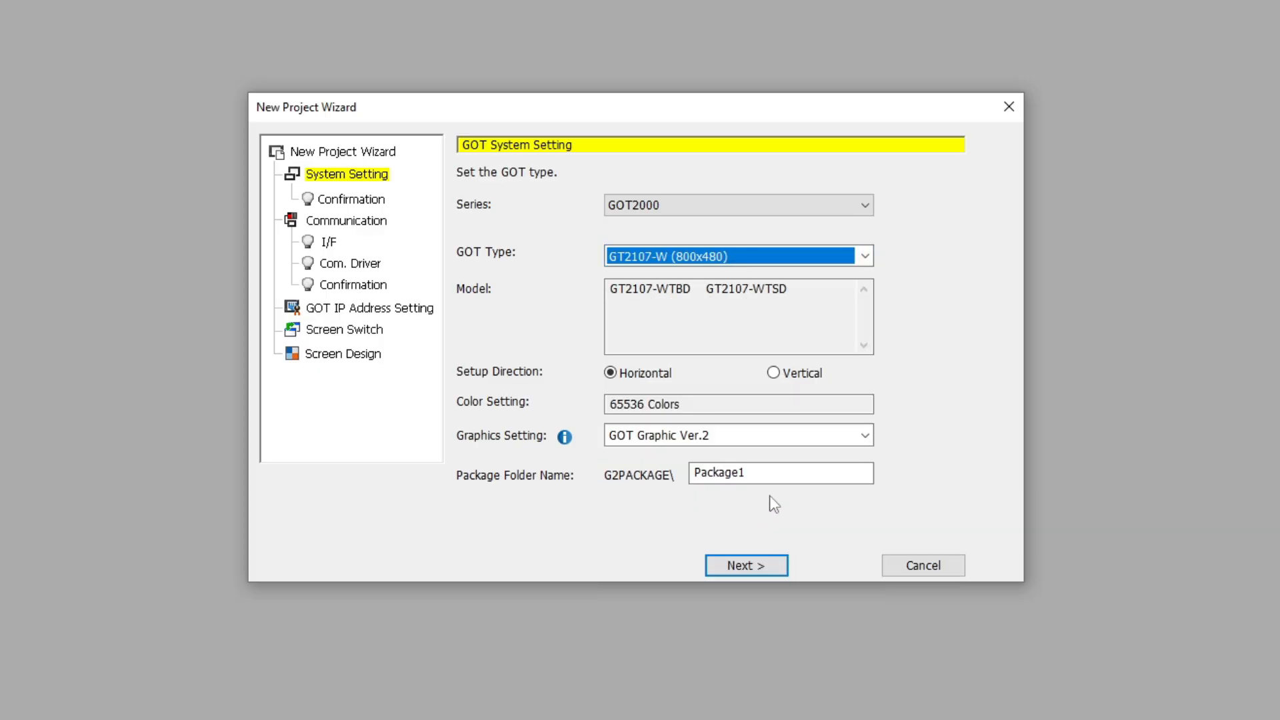
left_click(770, 563)
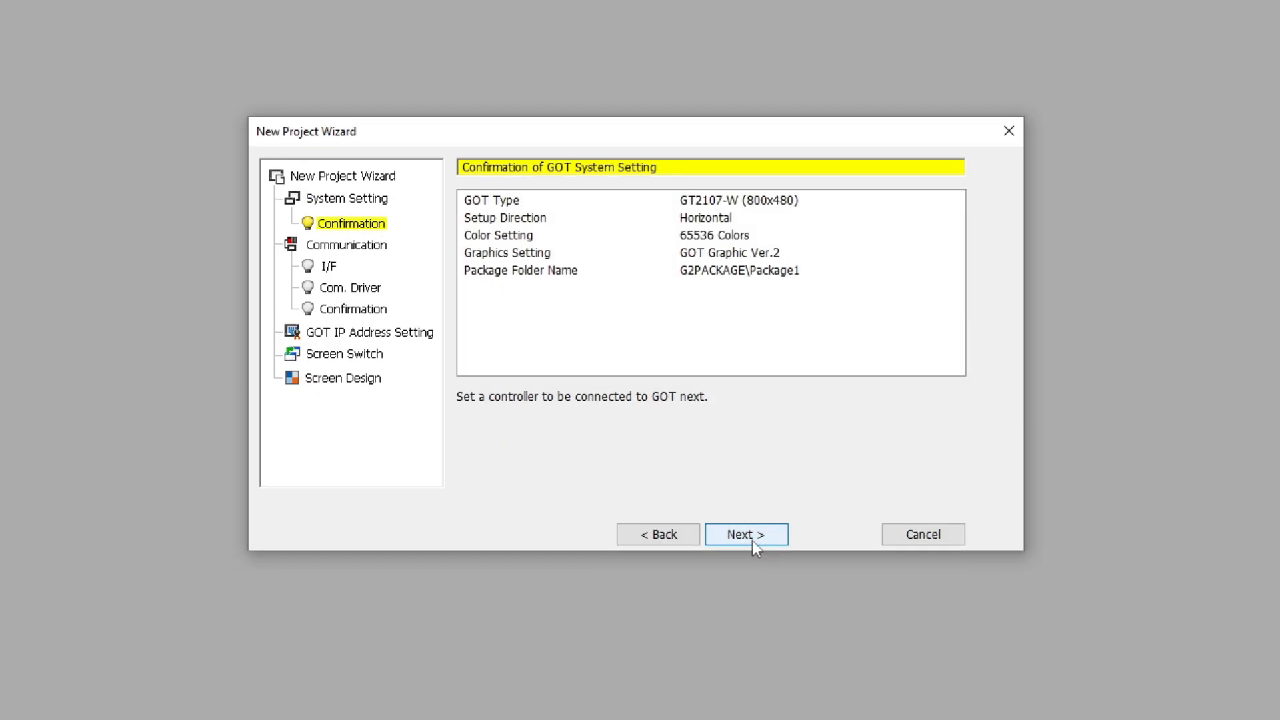
left_click(752, 540)
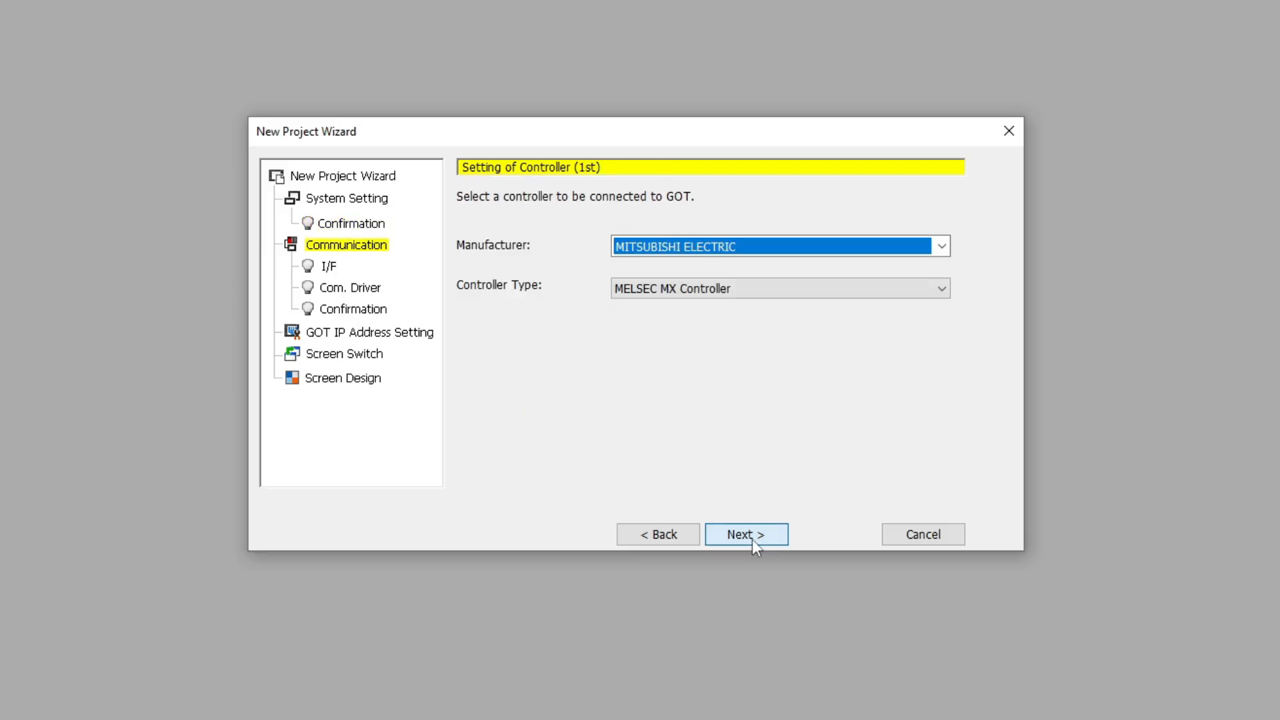
Set the controller to MODBUS, MODBUS Master(GOT:Slave), over the Ethernet:Multi interface.
left_click(942, 247)
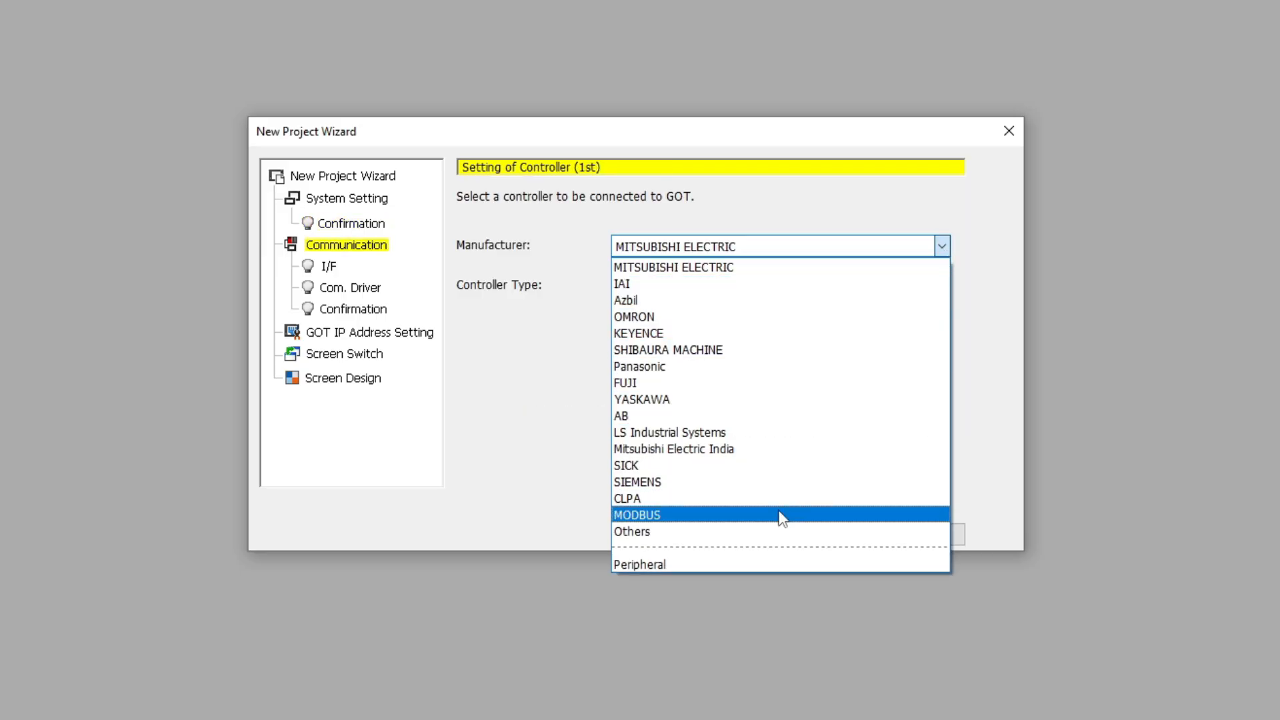
left_click(782, 517)
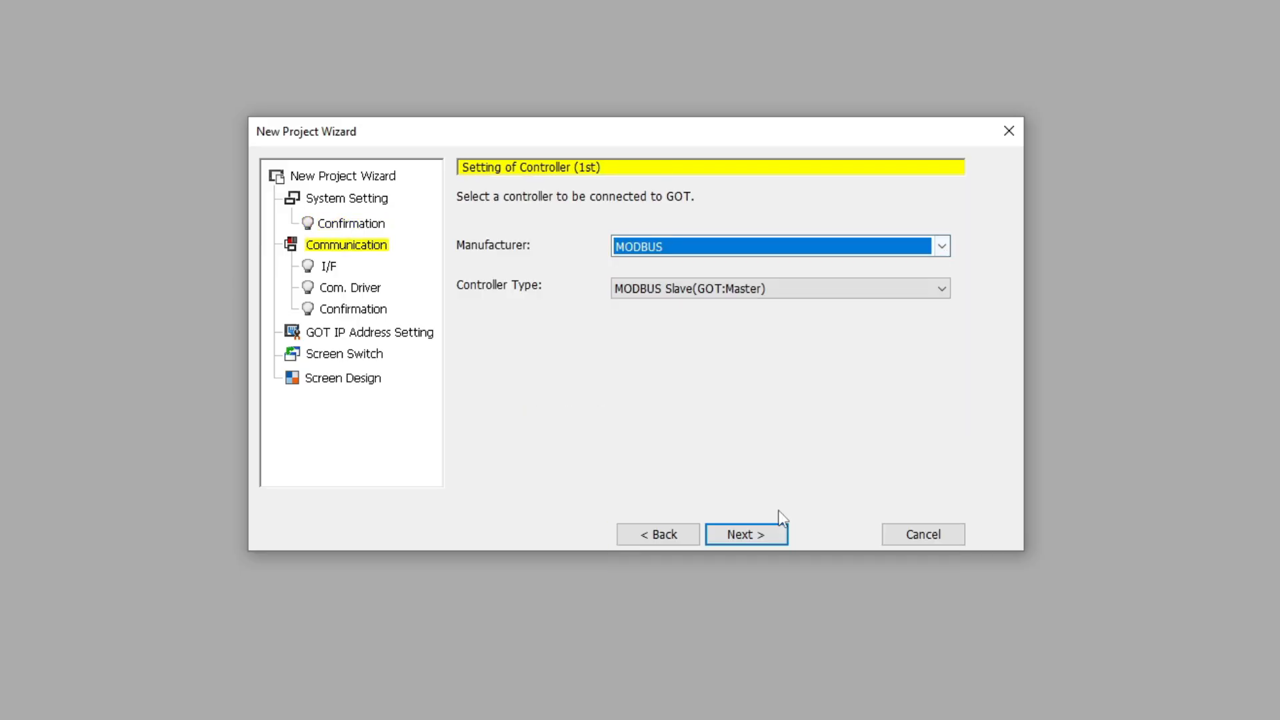
left_click(941, 289)
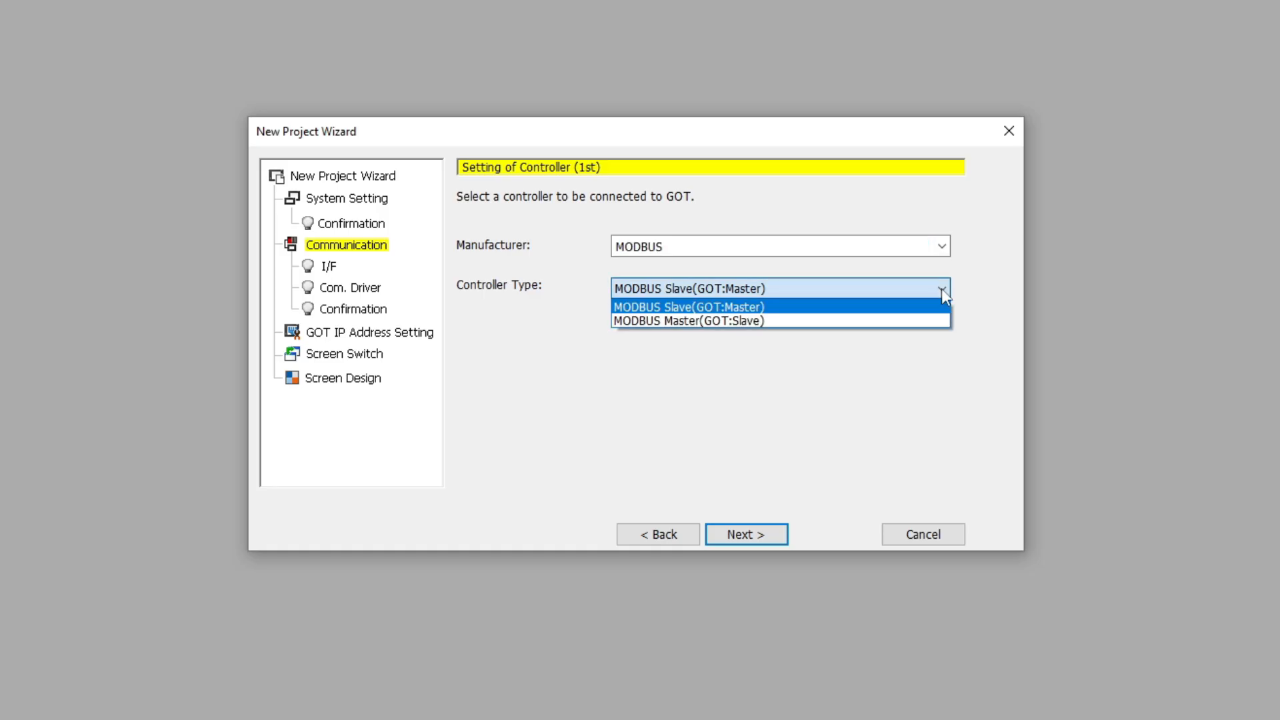
left_click(708, 322)
left_click(756, 538)
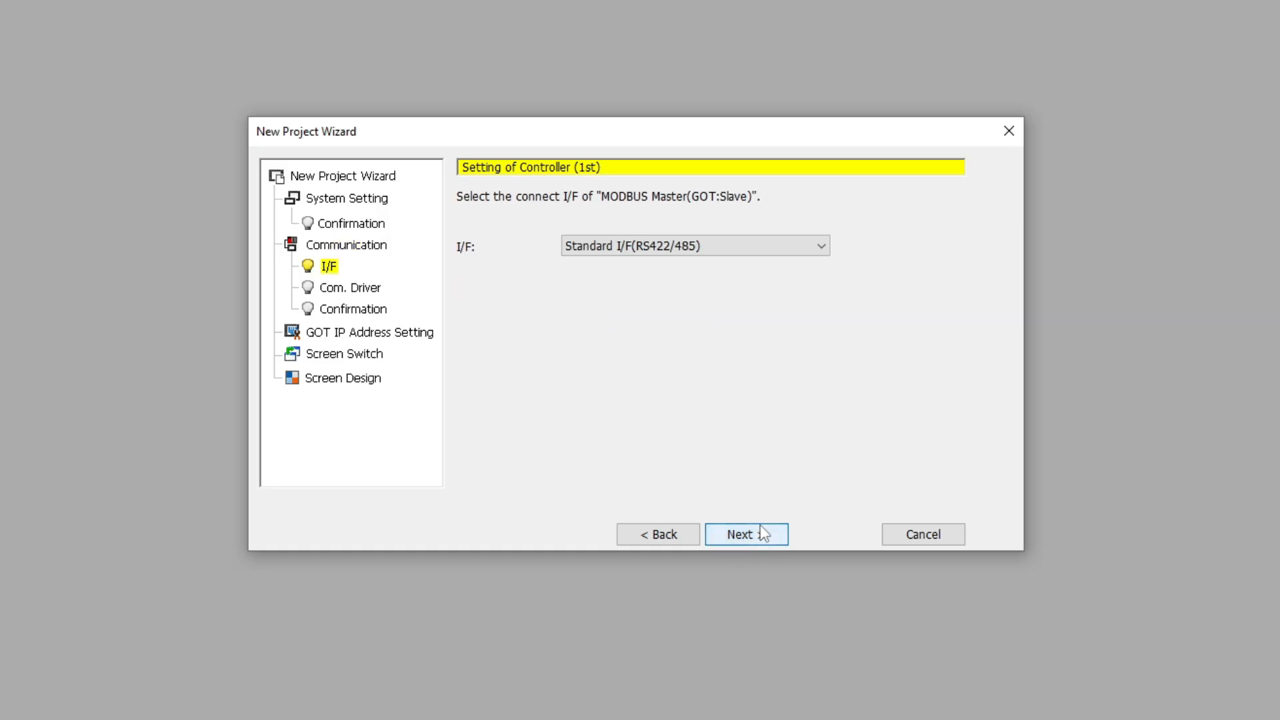
left_click(817, 248)
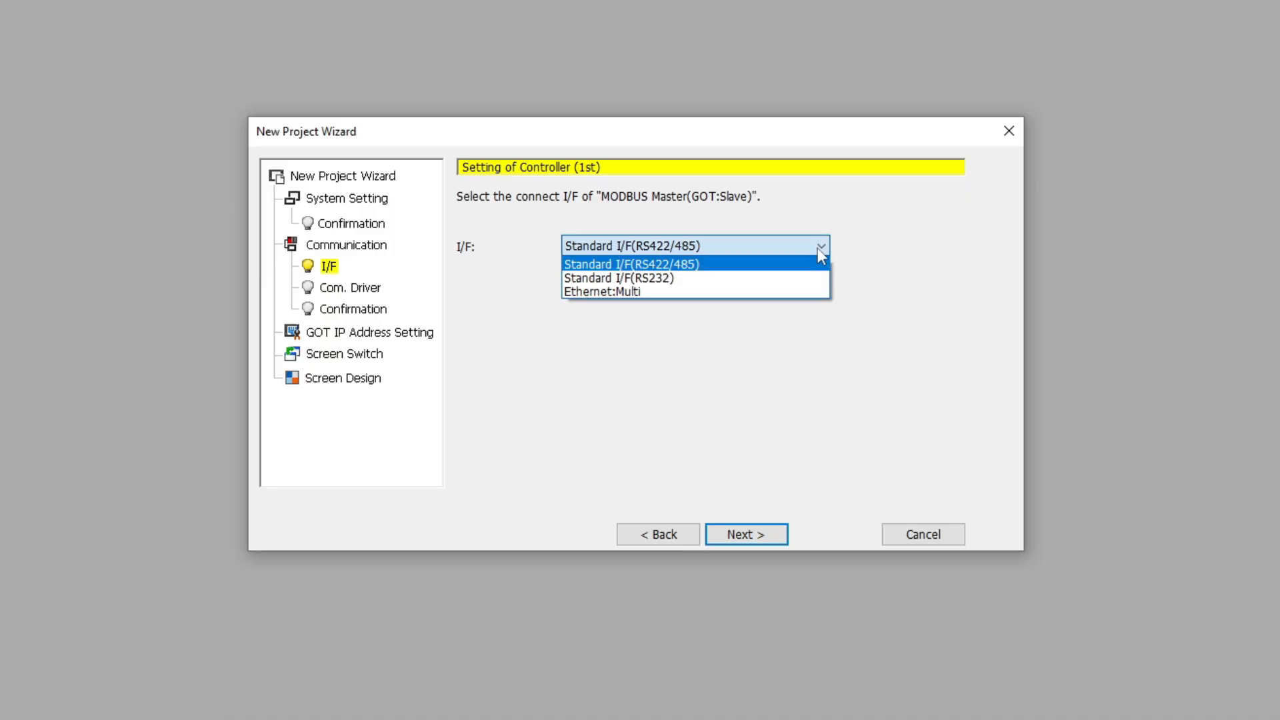
left_click(773, 292)
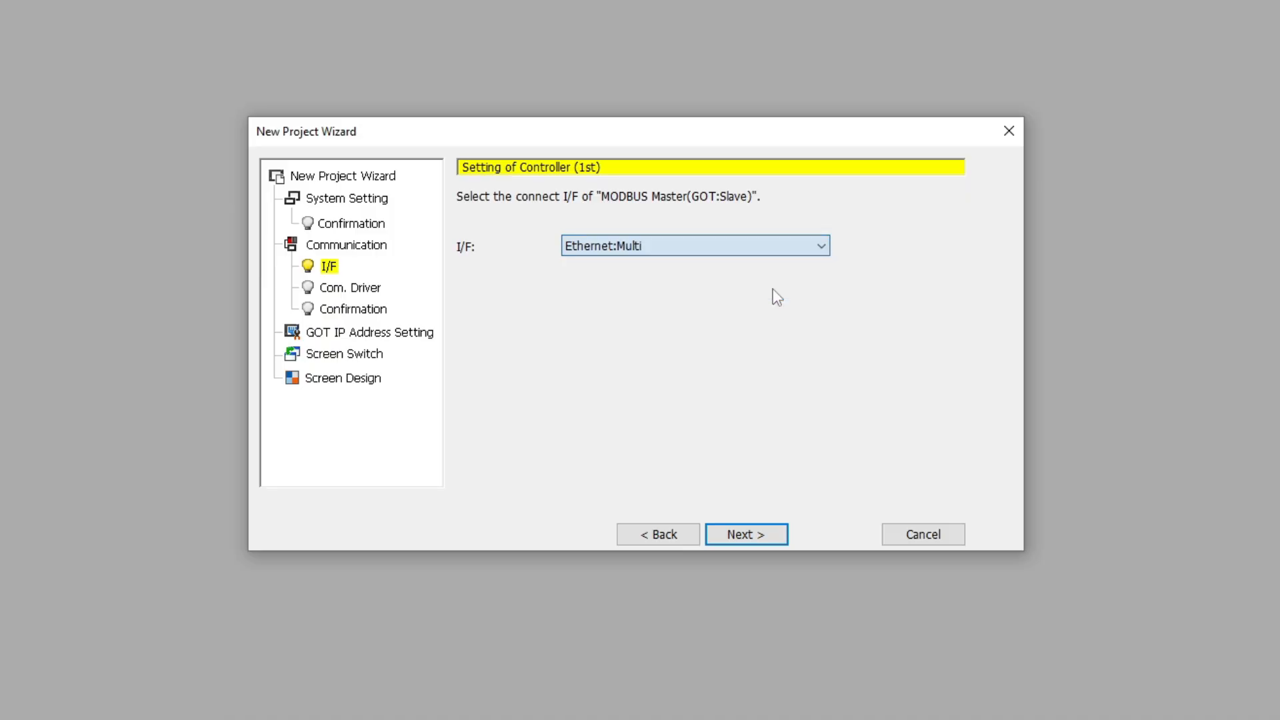
left_click(757, 535)
left_click(769, 533)
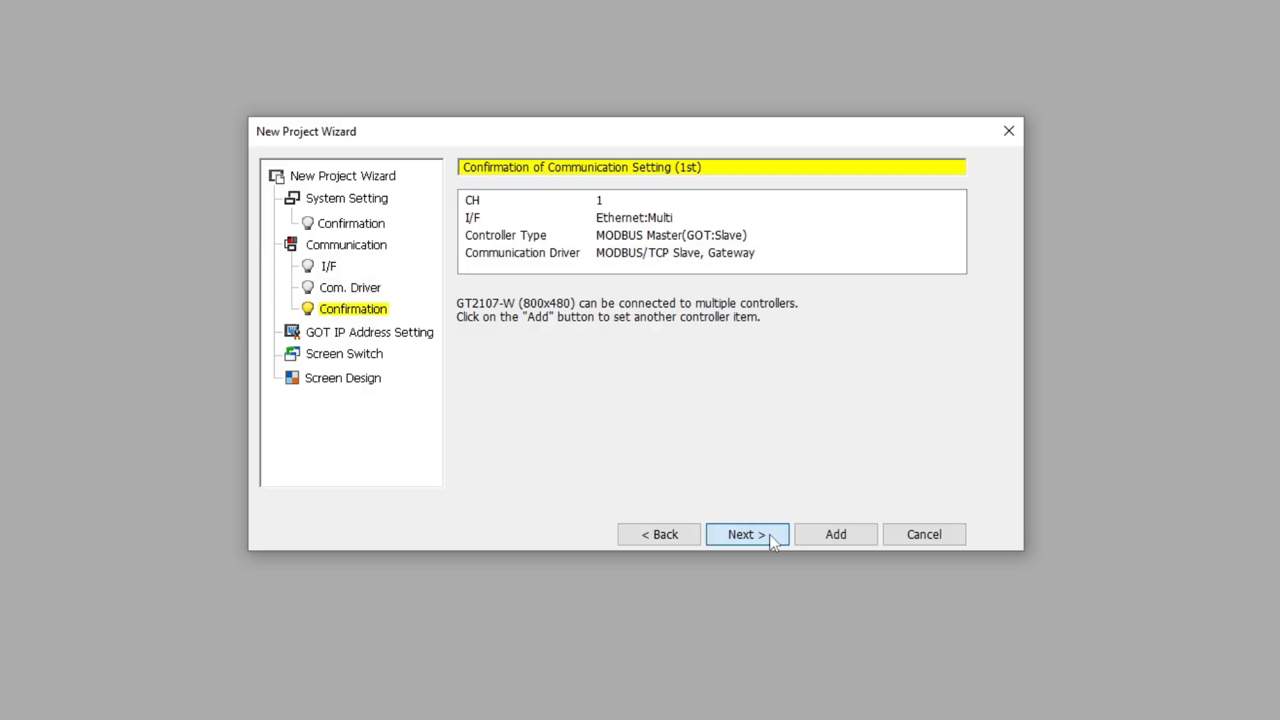
left_click(770, 533)
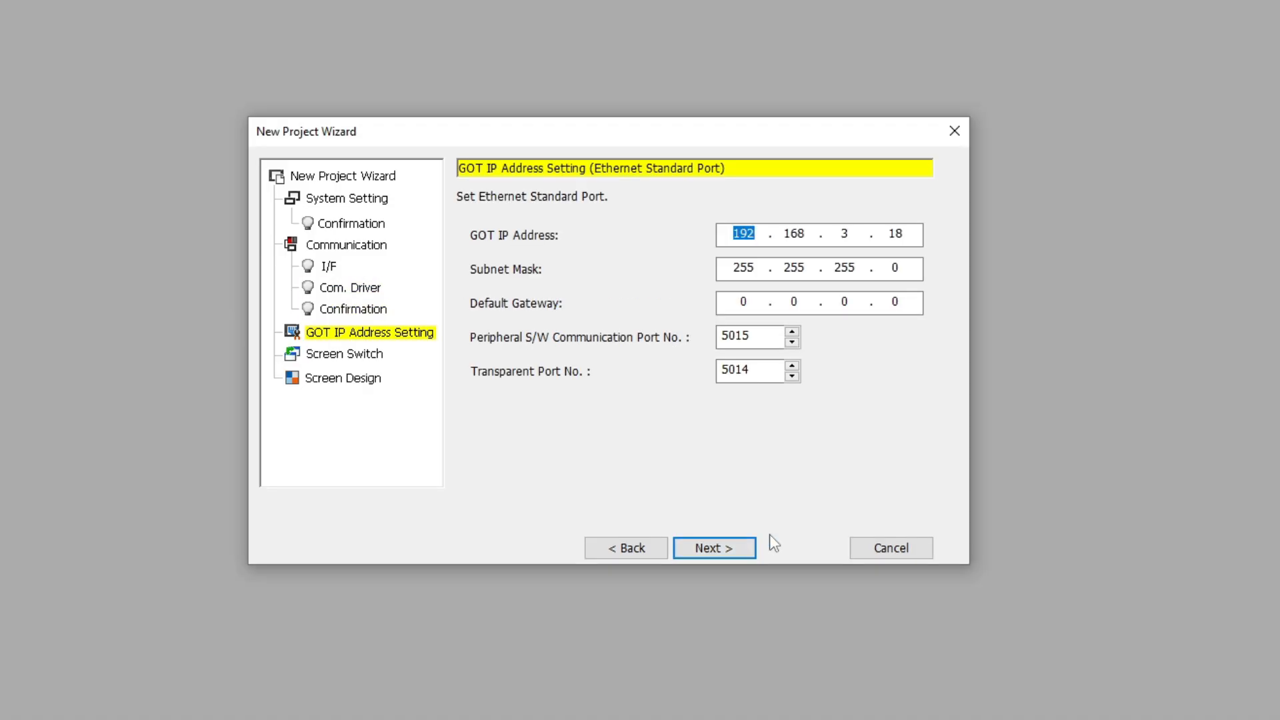
Set the GOT IP address to 192.168.0.58 and finish the new project wizard.
double_click(845, 233)
type("0")
double_click(919, 238)
type("5")
left_click(743, 546)
left_click(755, 540)
left_click(726, 569)
left_click(763, 606)
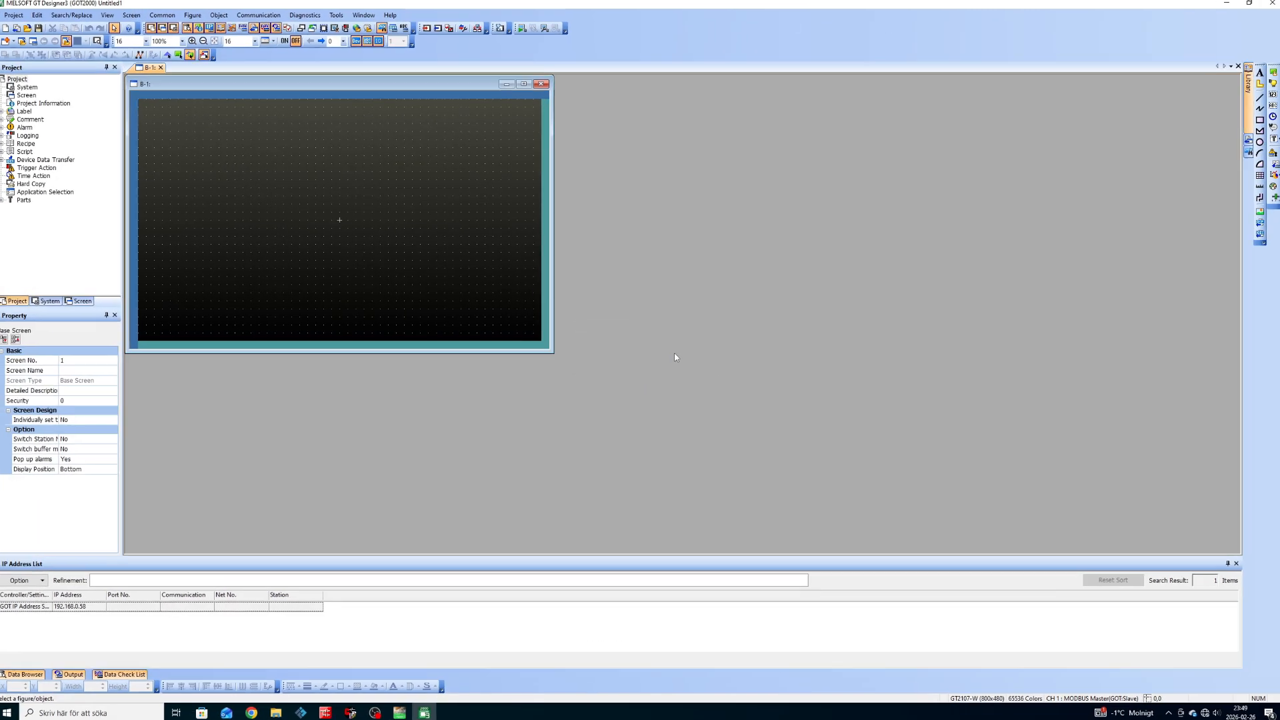
left_click_drag(305, 85, 350, 104)
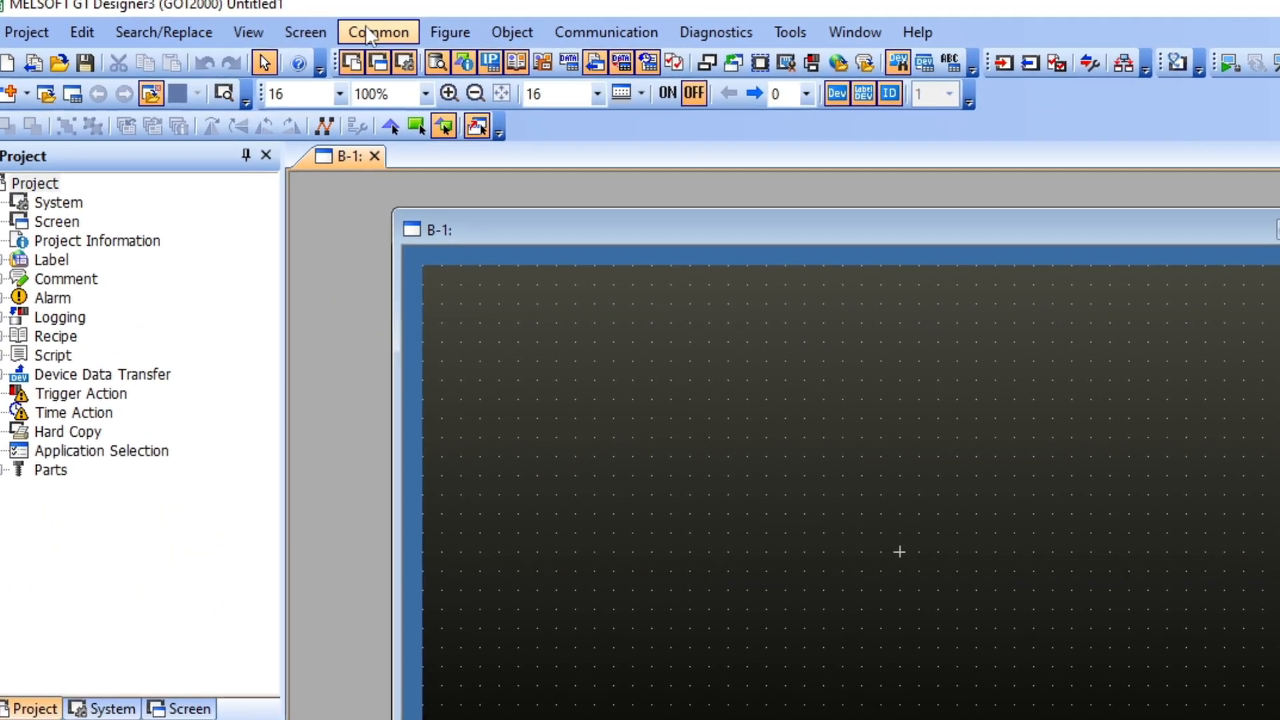
left_click(162, 17)
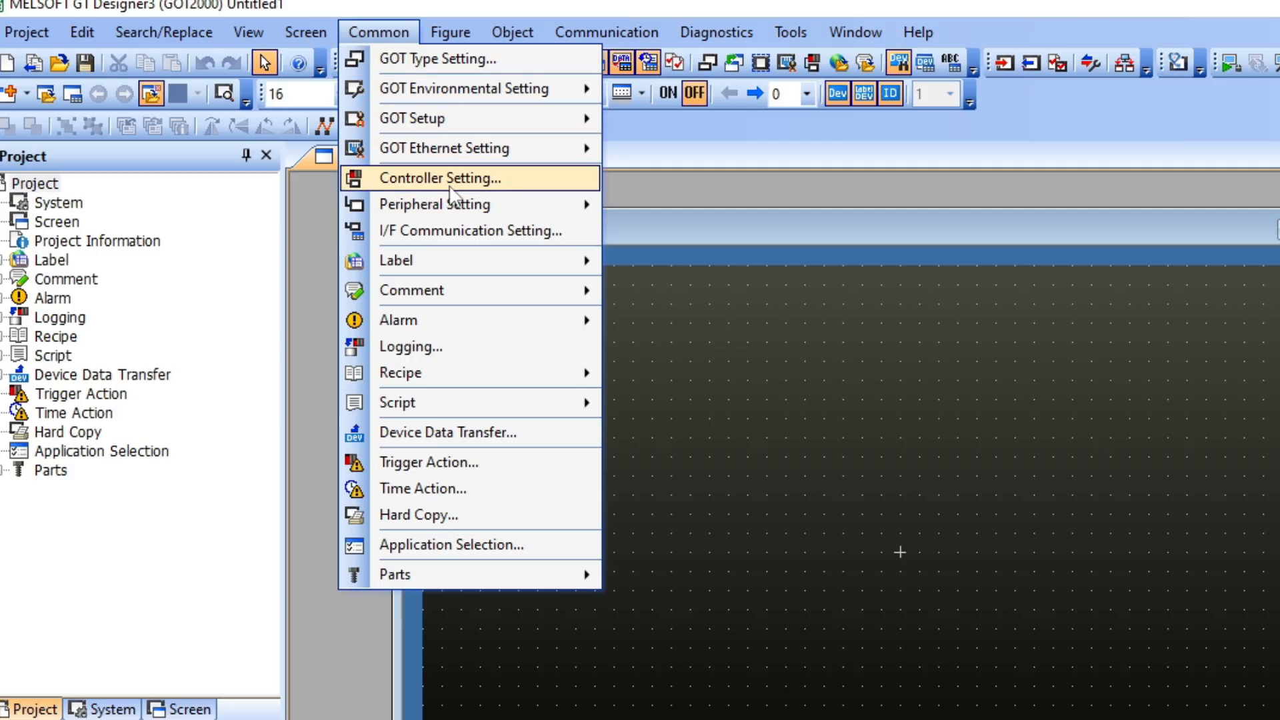
left_click(440, 177)
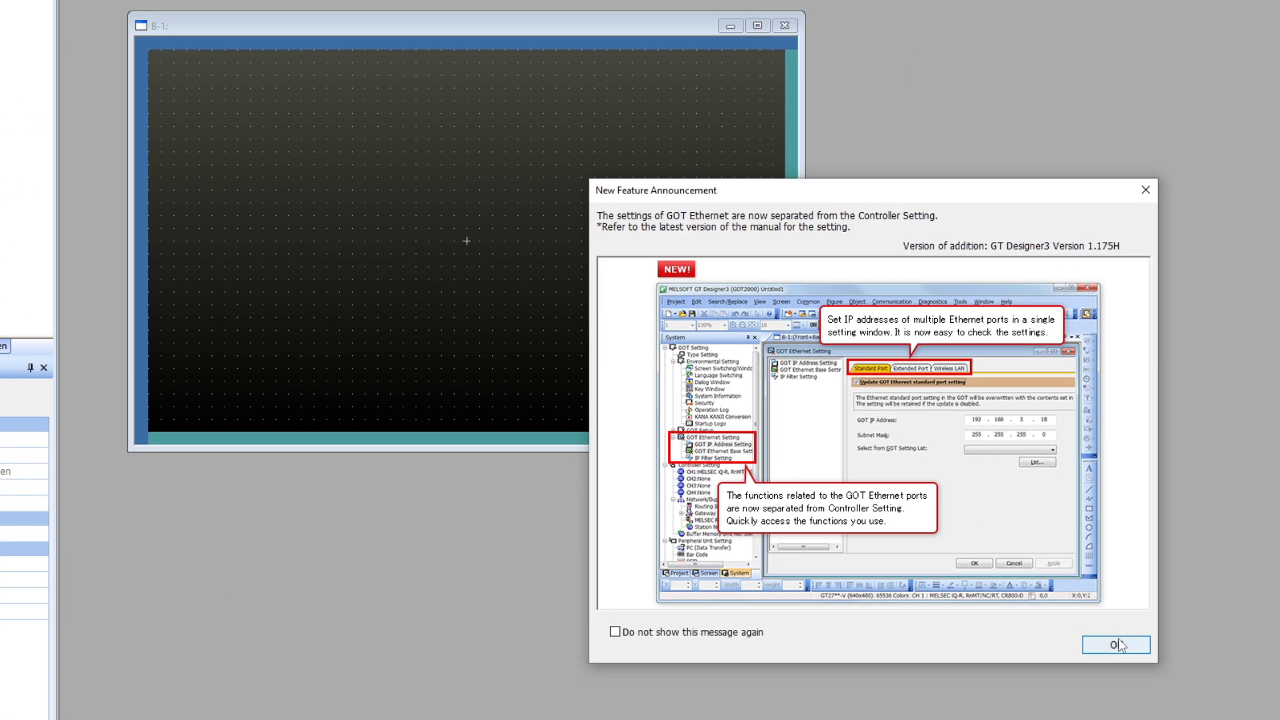
left_click(1117, 640)
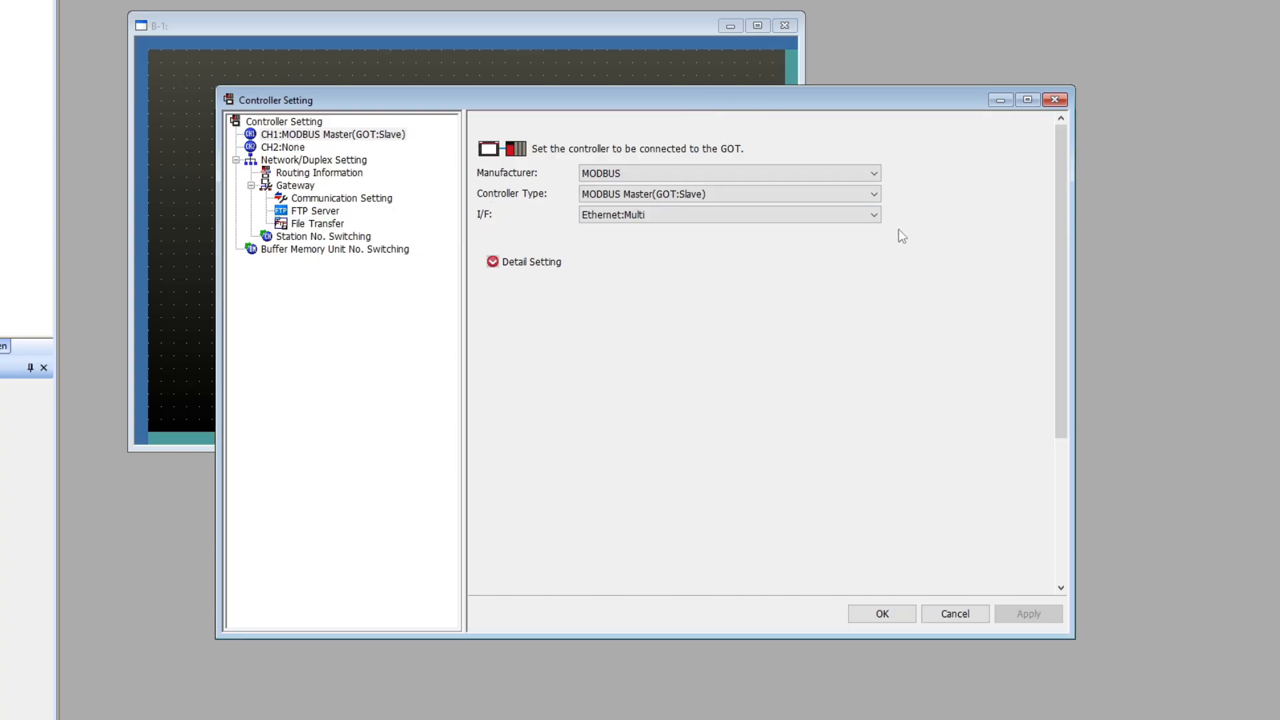
left_click(882, 614)
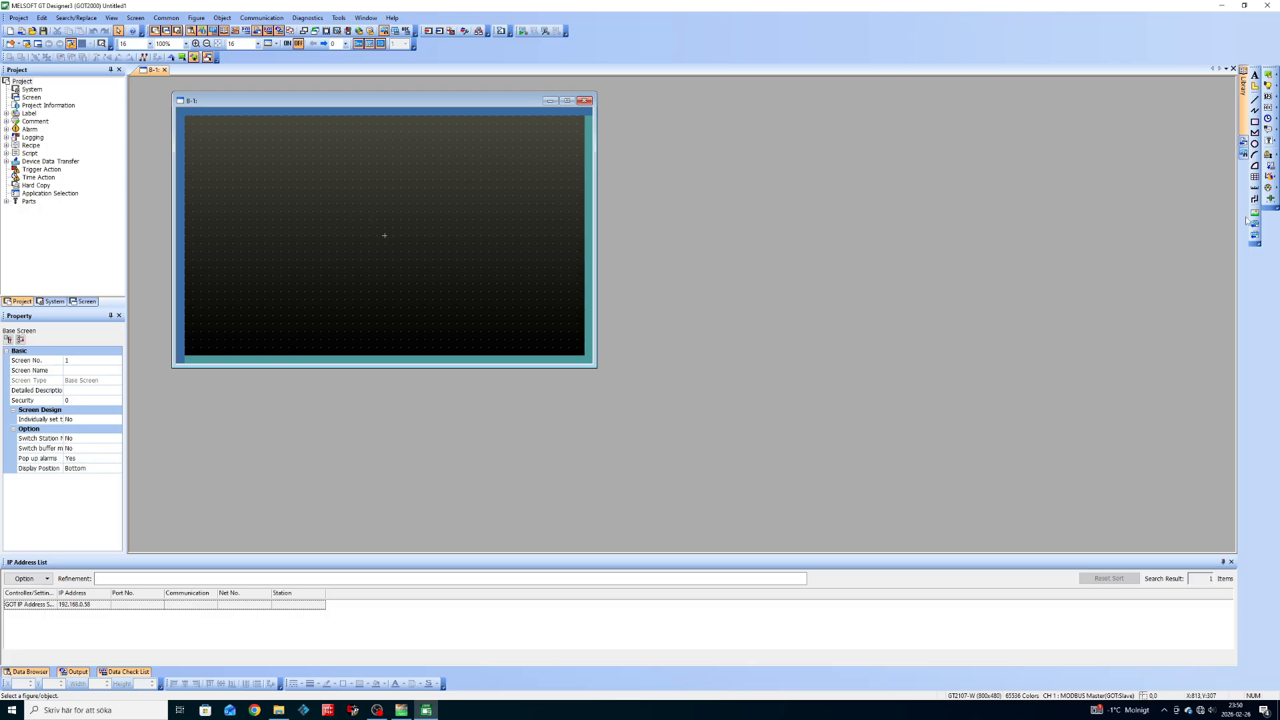
Draw a lamp on screen B-1 and review its ON and OFF appearances.
left_click(1267, 86)
left_click_drag(241, 148, 276, 170)
left_click_drag(334, 220, 323, 168)
double_click(317, 173)
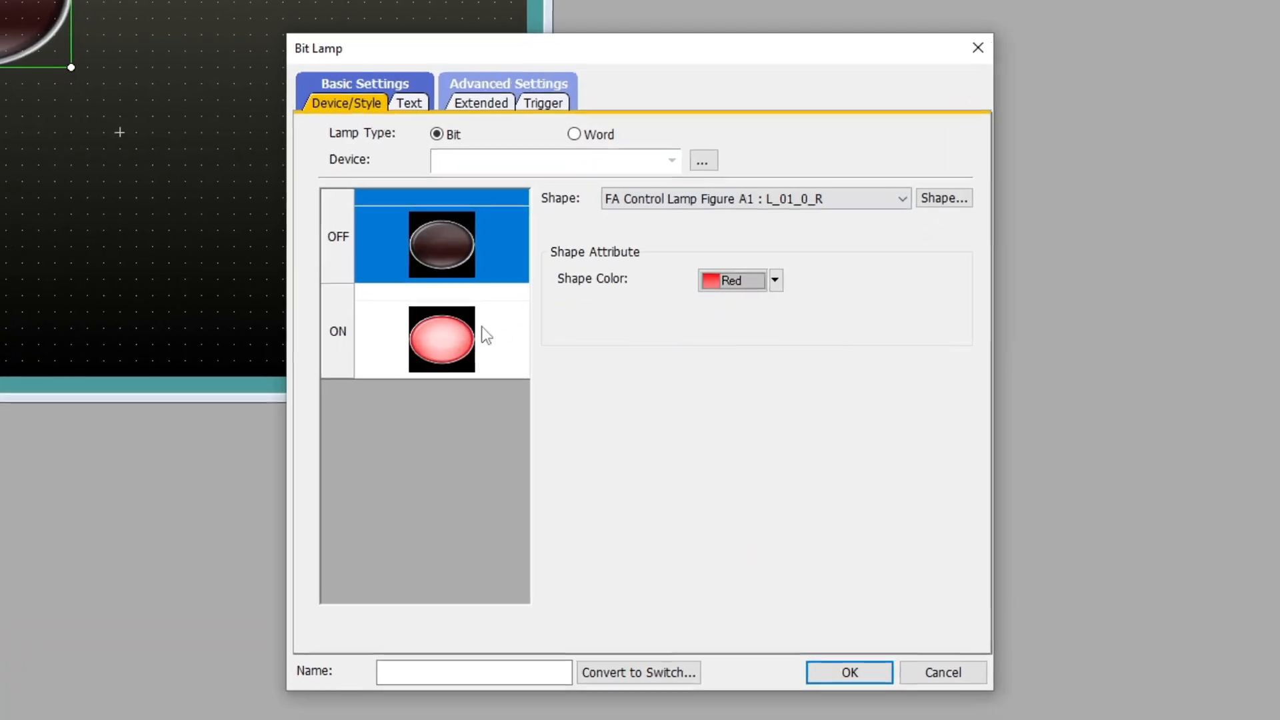
left_click(542, 345)
left_click(433, 244)
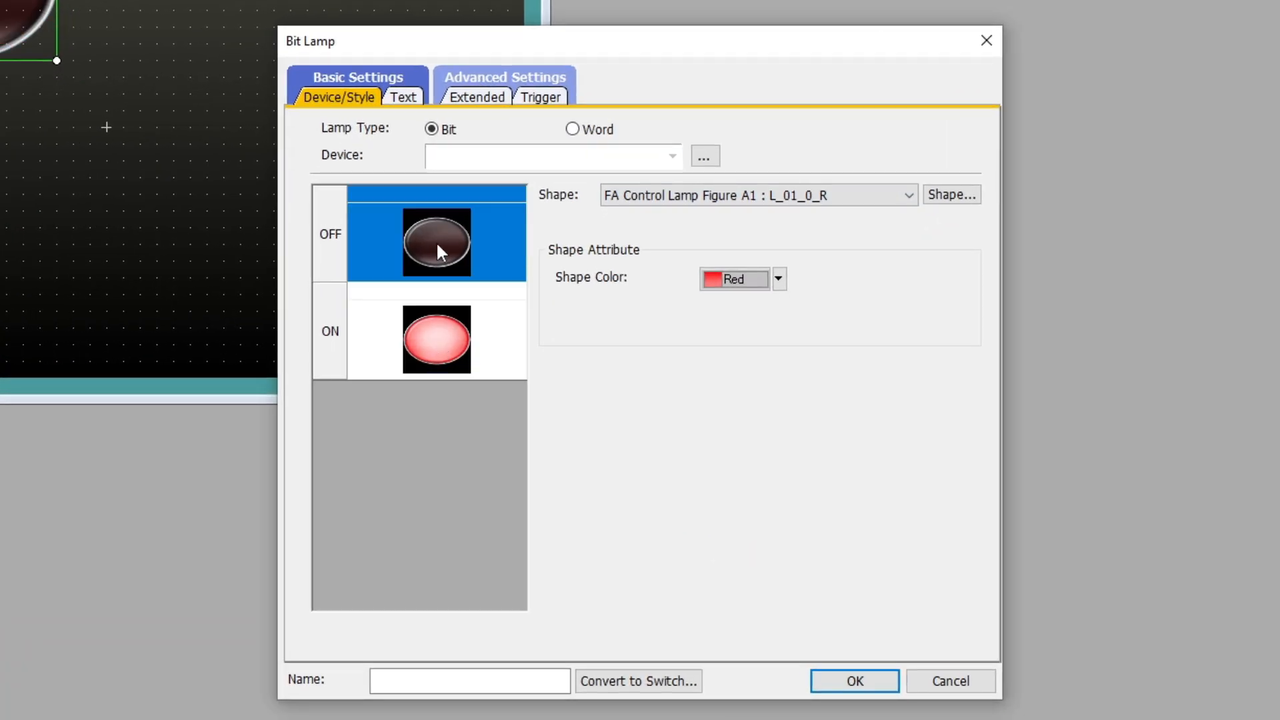
left_click(444, 345)
left_click(456, 268)
Assign the lamp to device 400001.b0 and confirm its settings.
left_click(706, 158)
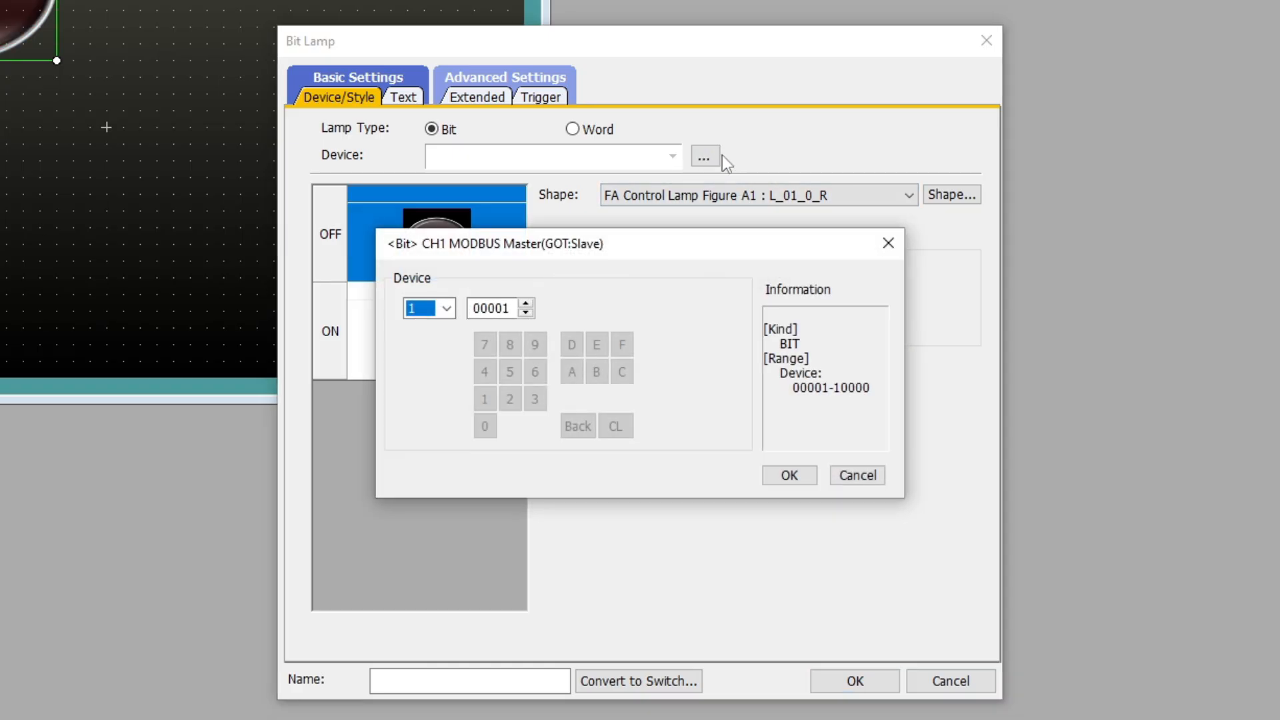
left_click(446, 311)
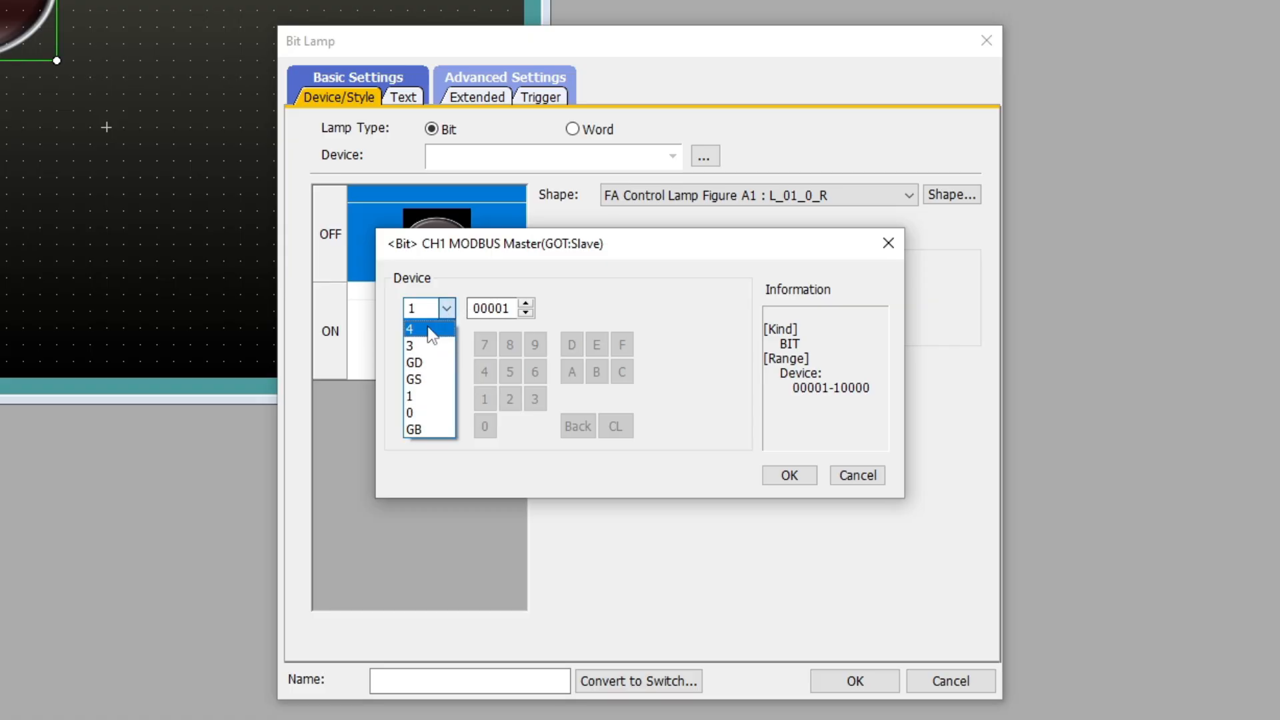
left_click(428, 328)
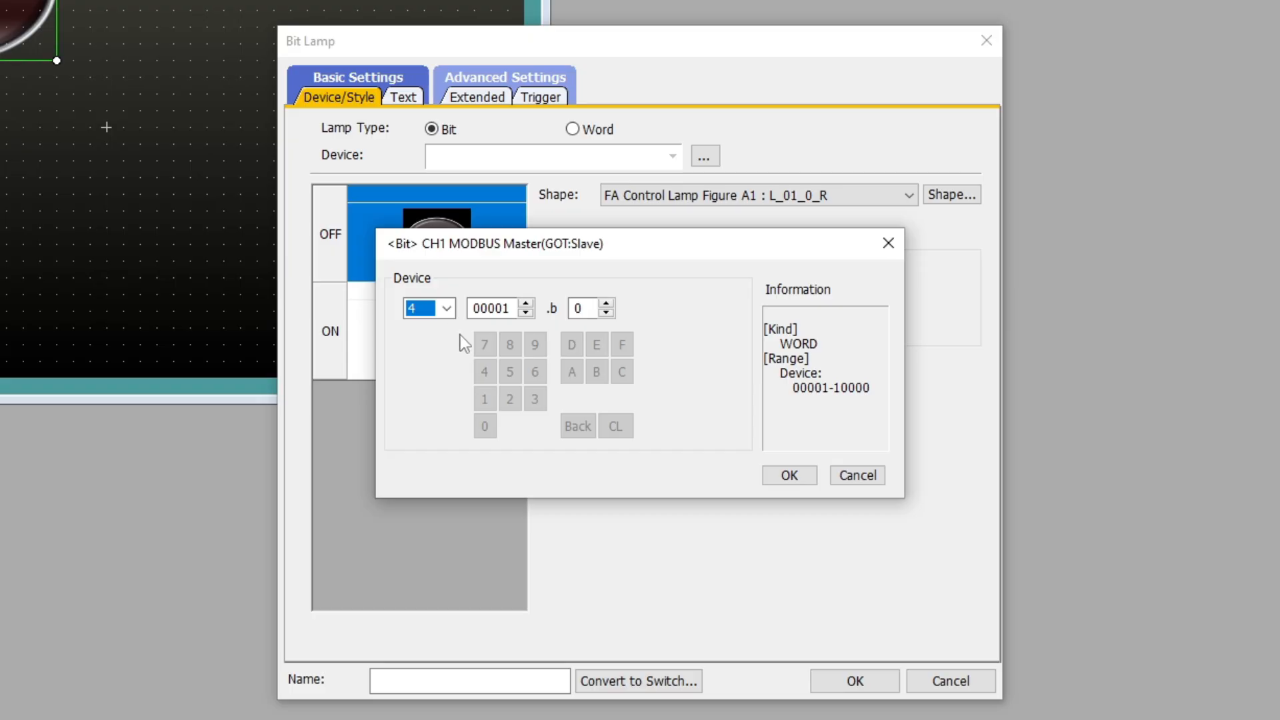
left_click(526, 303)
left_click(526, 312)
left_click(593, 309)
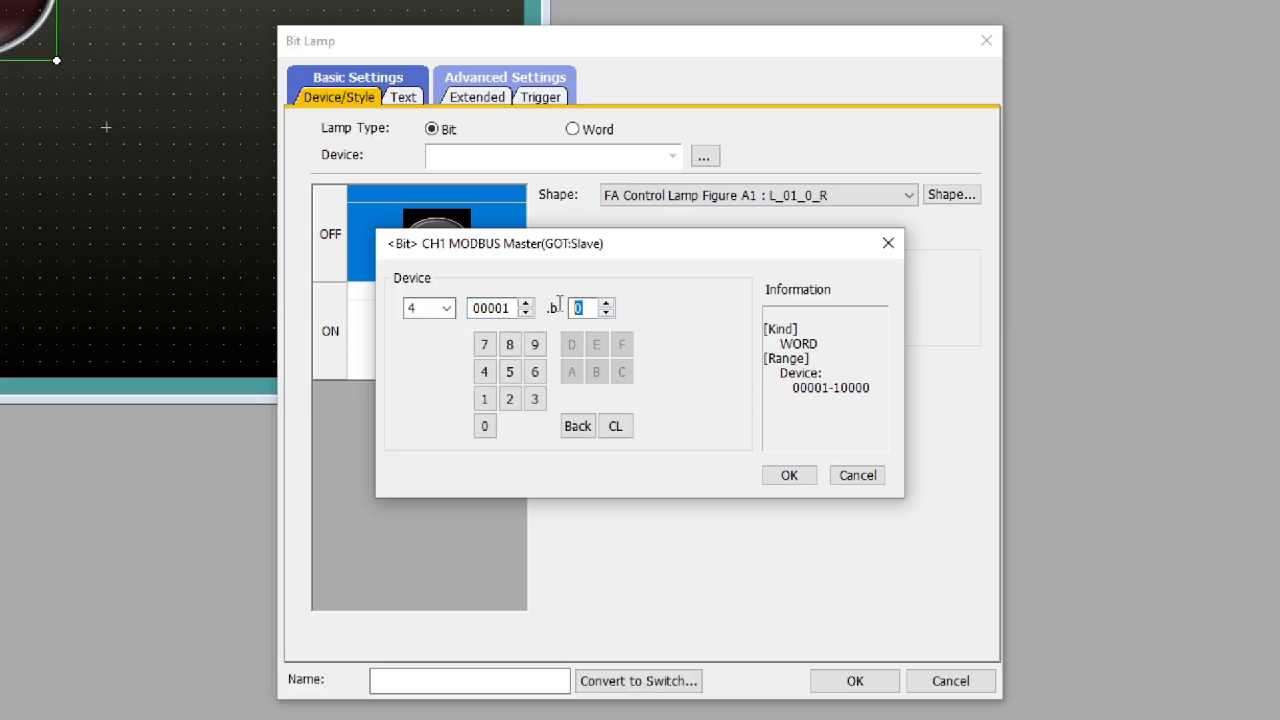
left_click(584, 308)
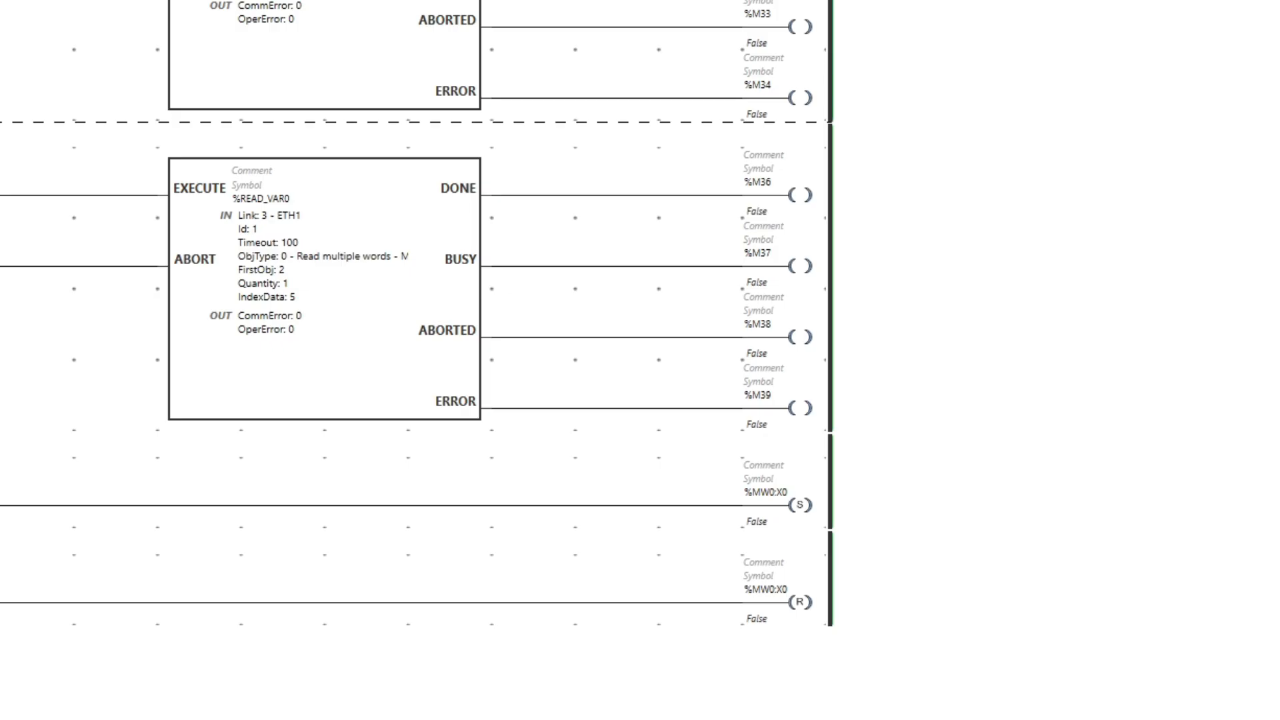
mouse_move(750, 501)
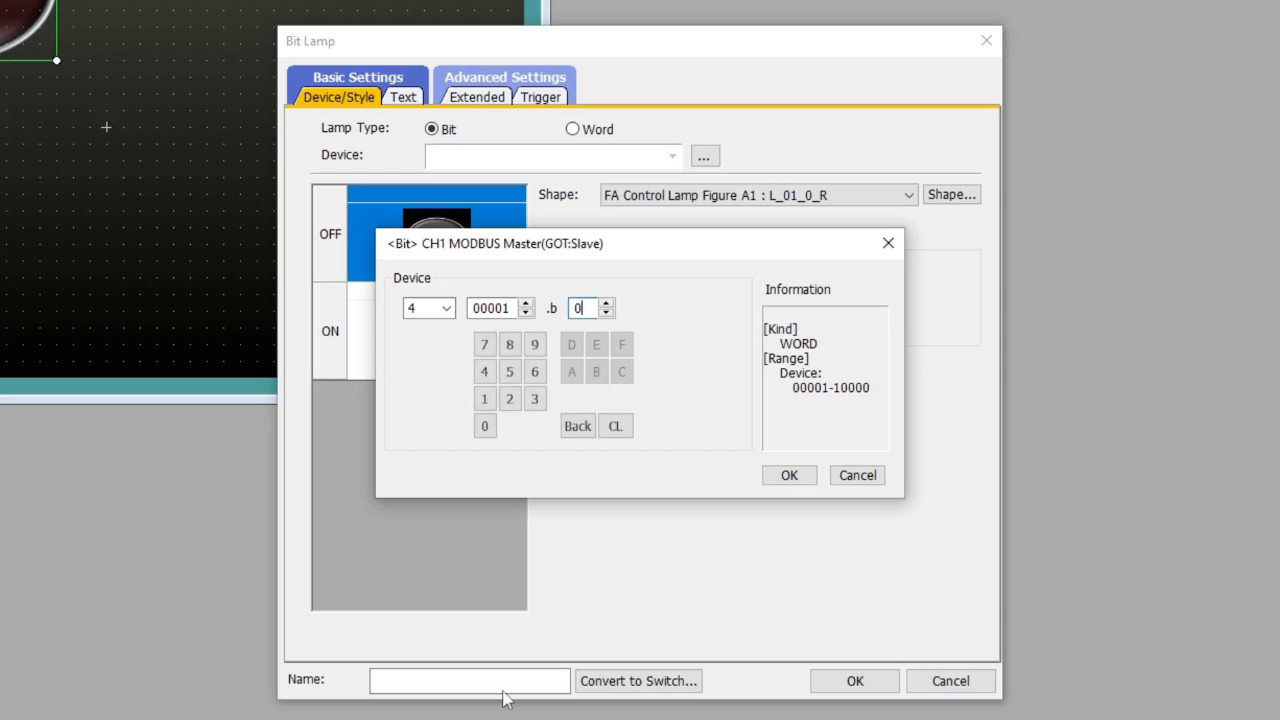
left_click(782, 474)
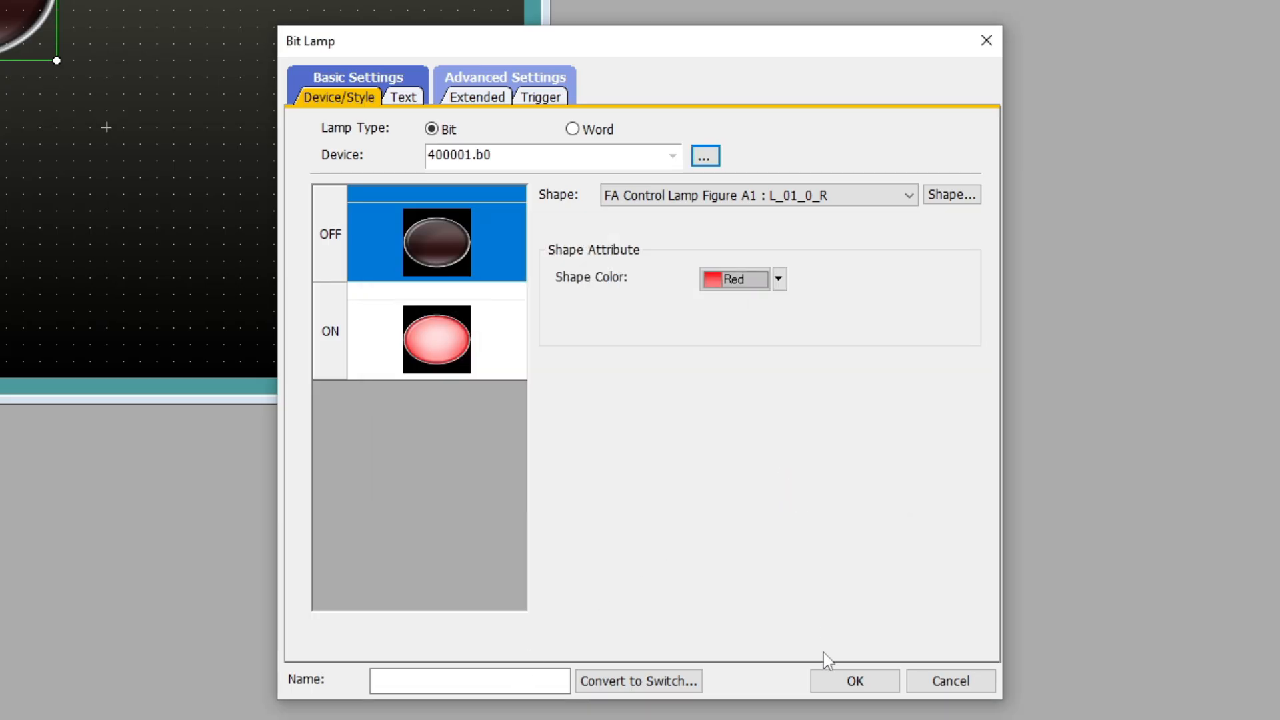
left_click(846, 675)
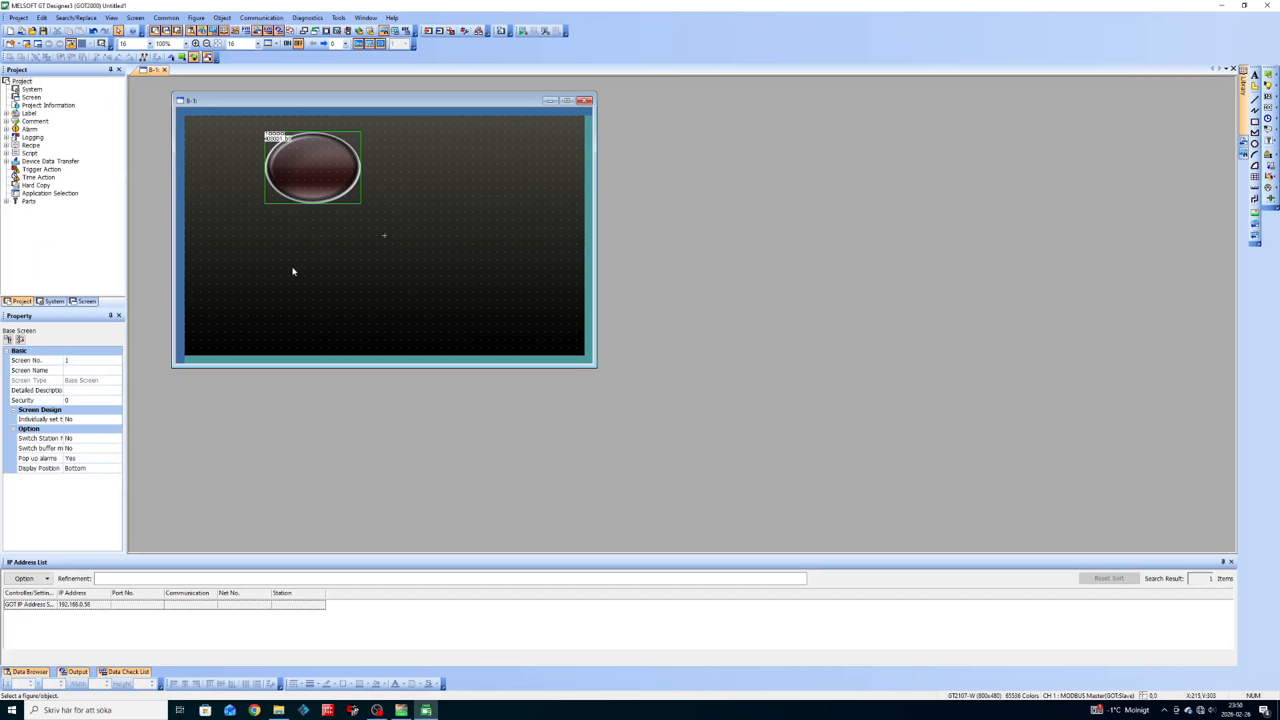
Draw a general switch below and left of the lamp.
left_click(1274, 74)
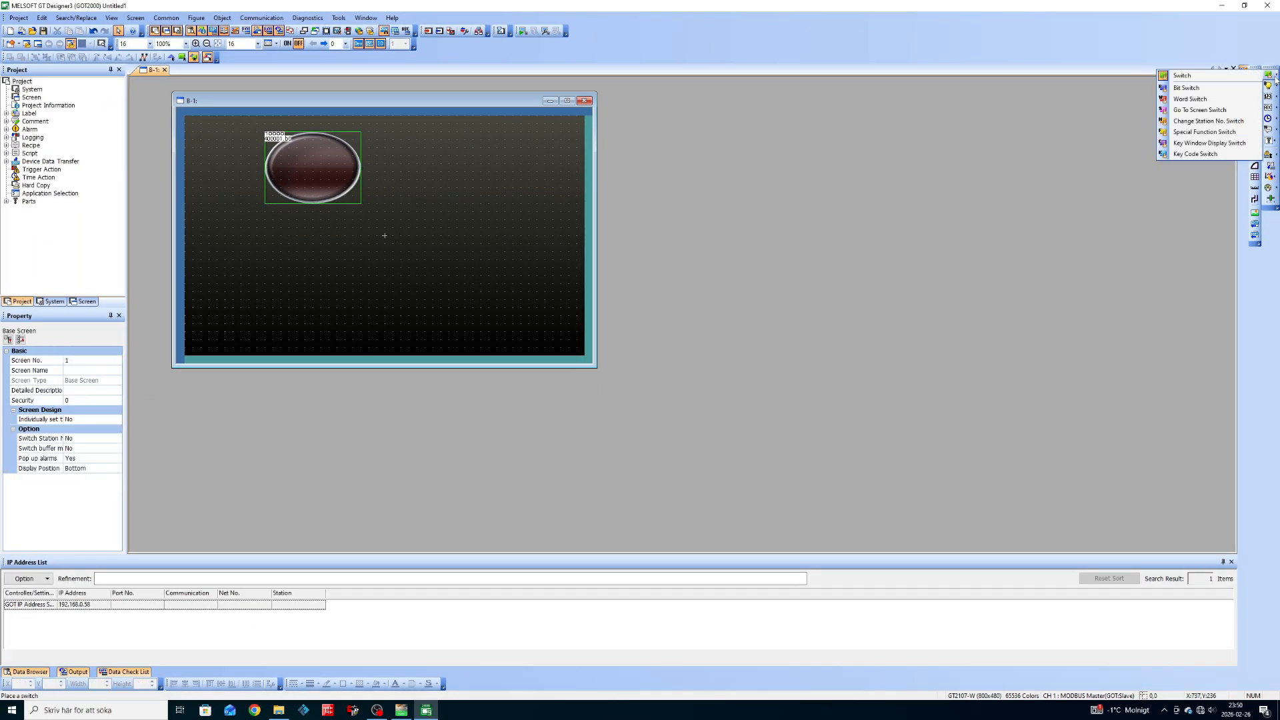
left_click(1193, 77)
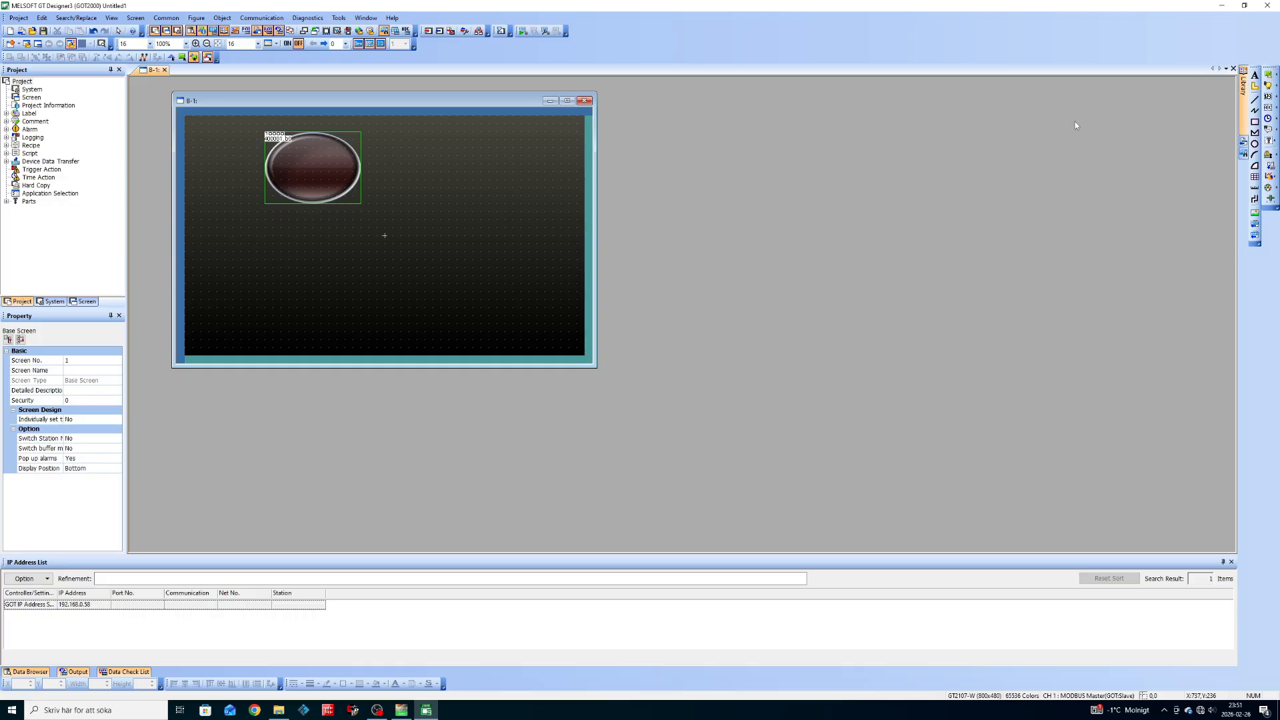
left_click_drag(226, 224, 297, 266)
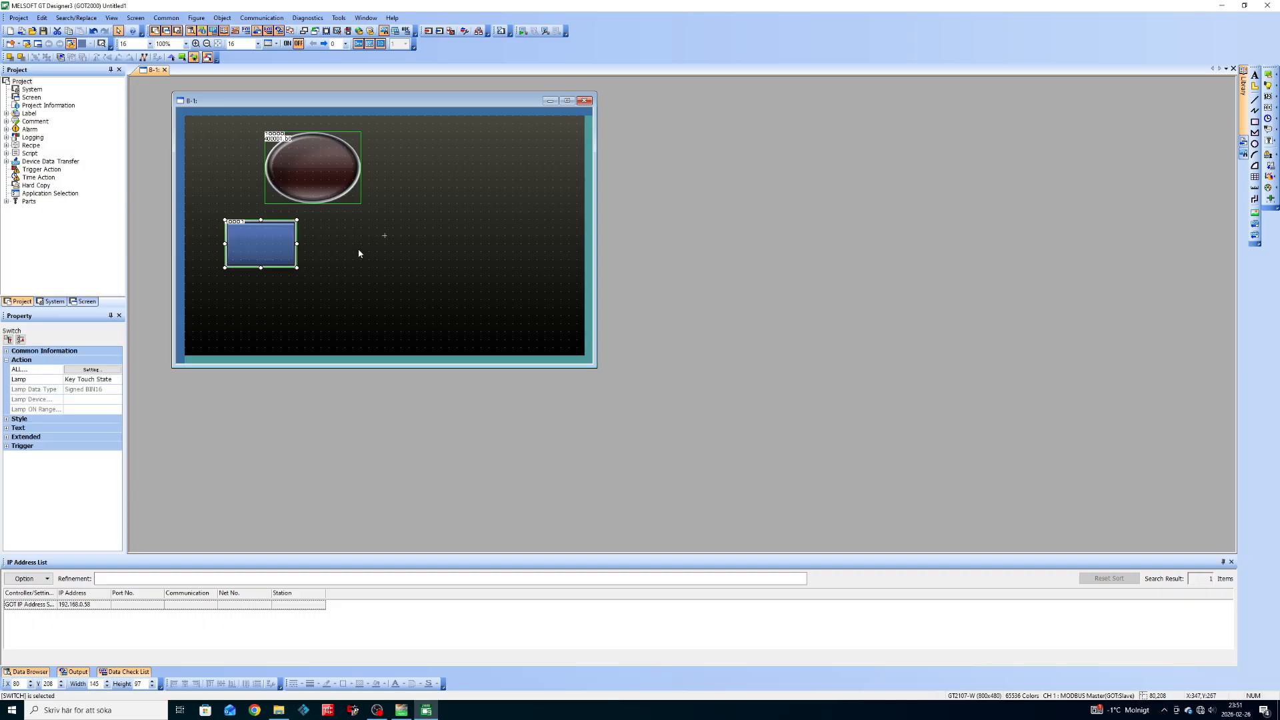
double_click(253, 250)
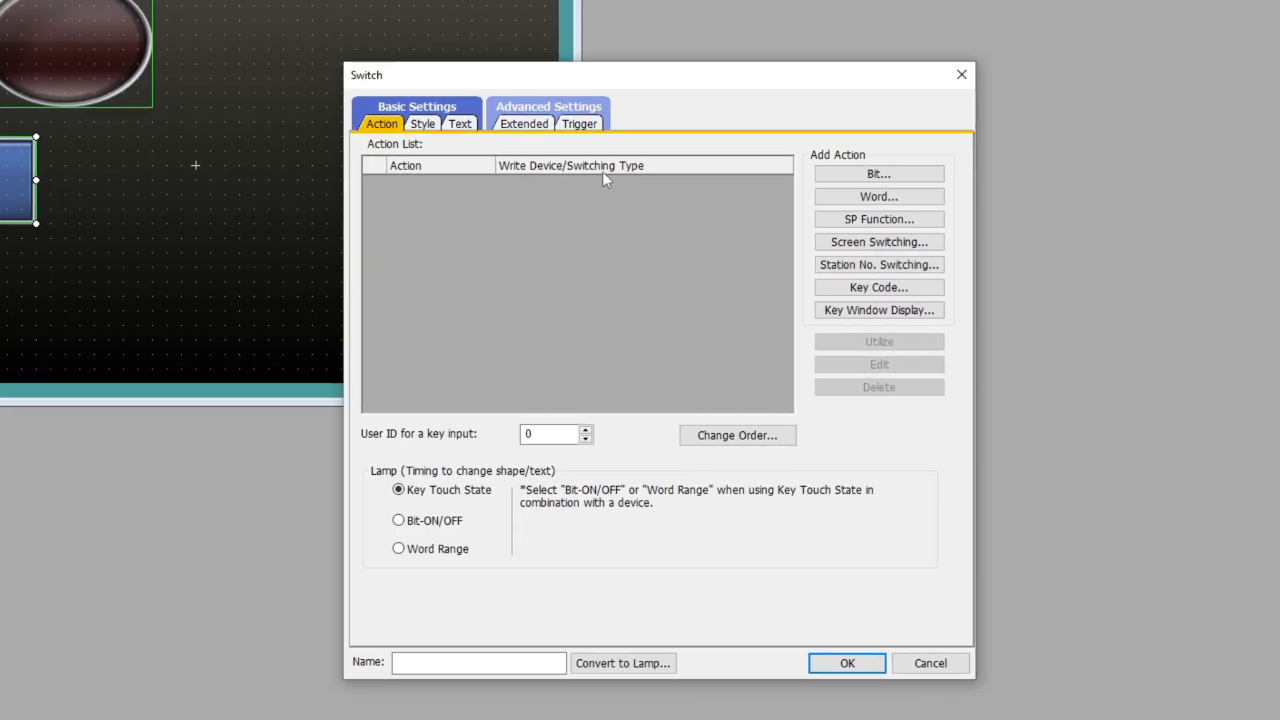
Give the switch a momentary Bit action on device 400003.b0.
left_click(873, 174)
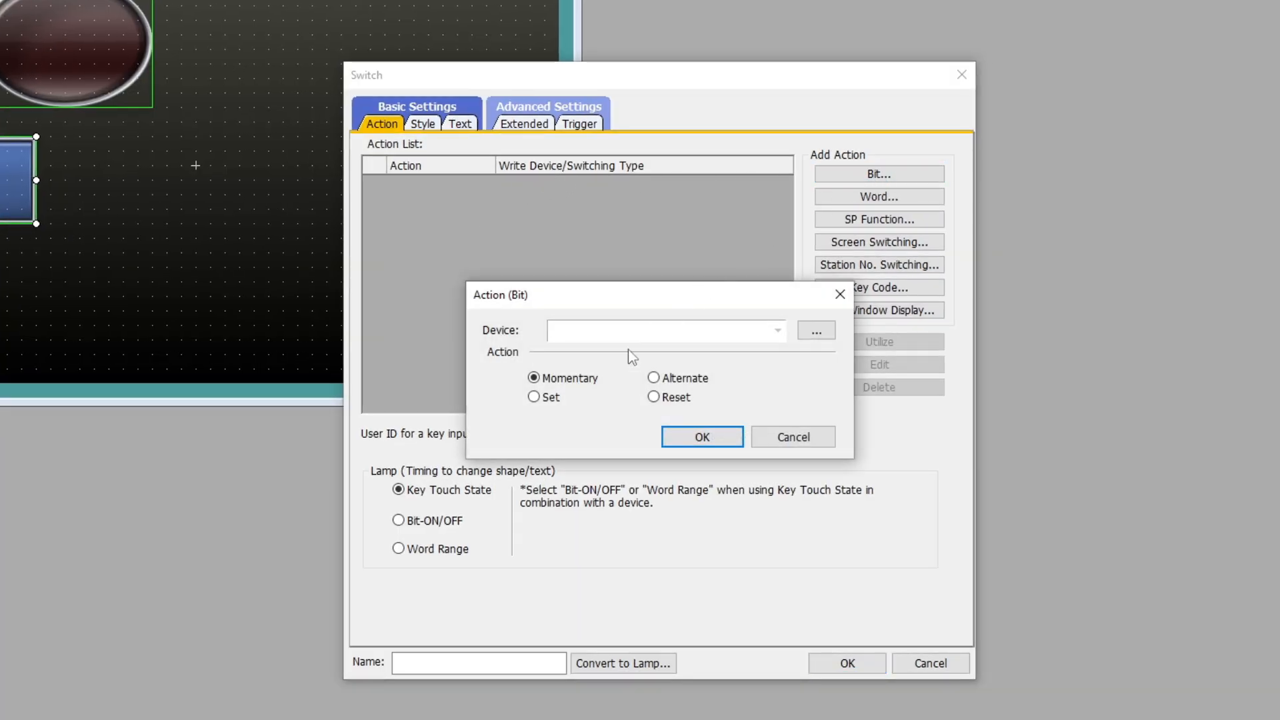
left_click(816, 332)
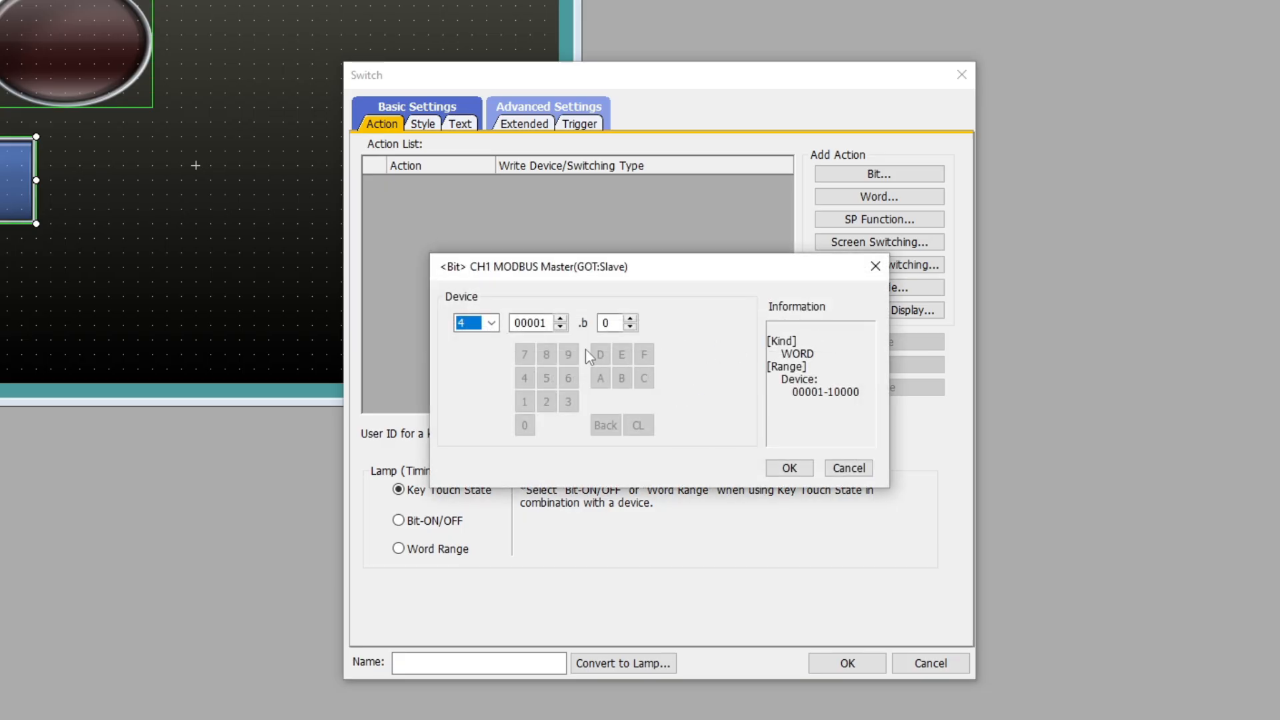
left_click(563, 319)
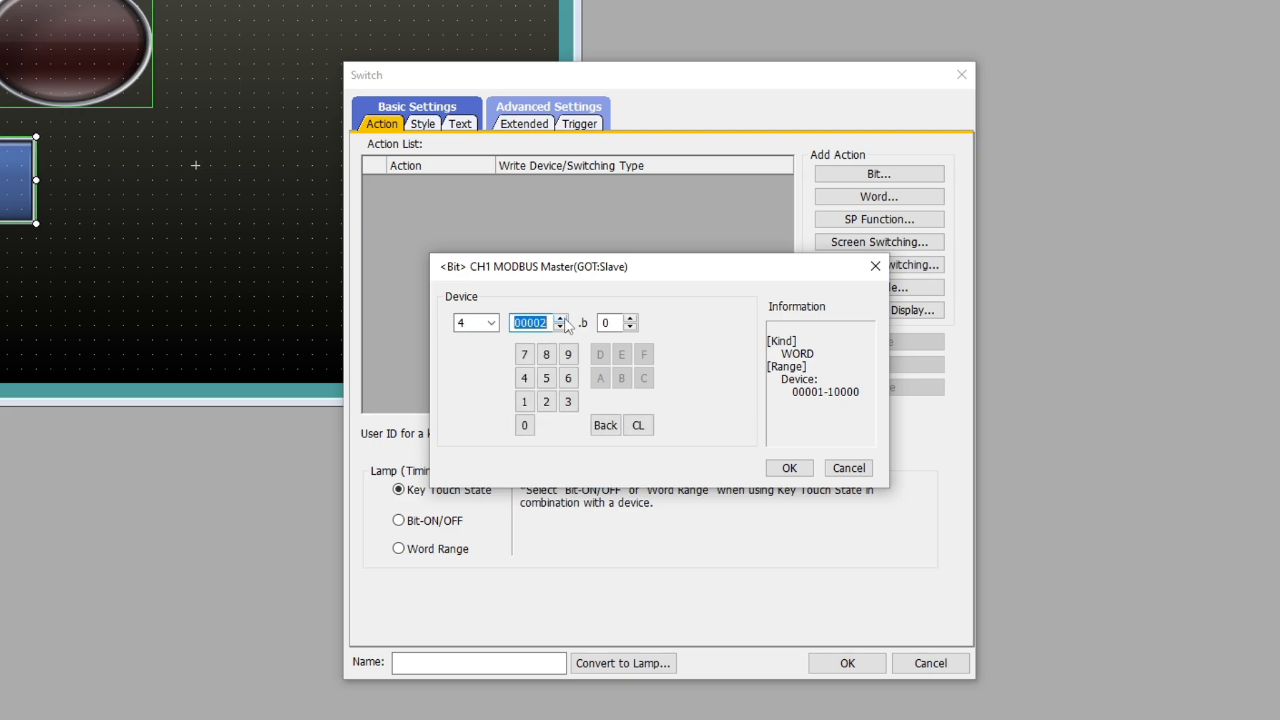
left_click(564, 320)
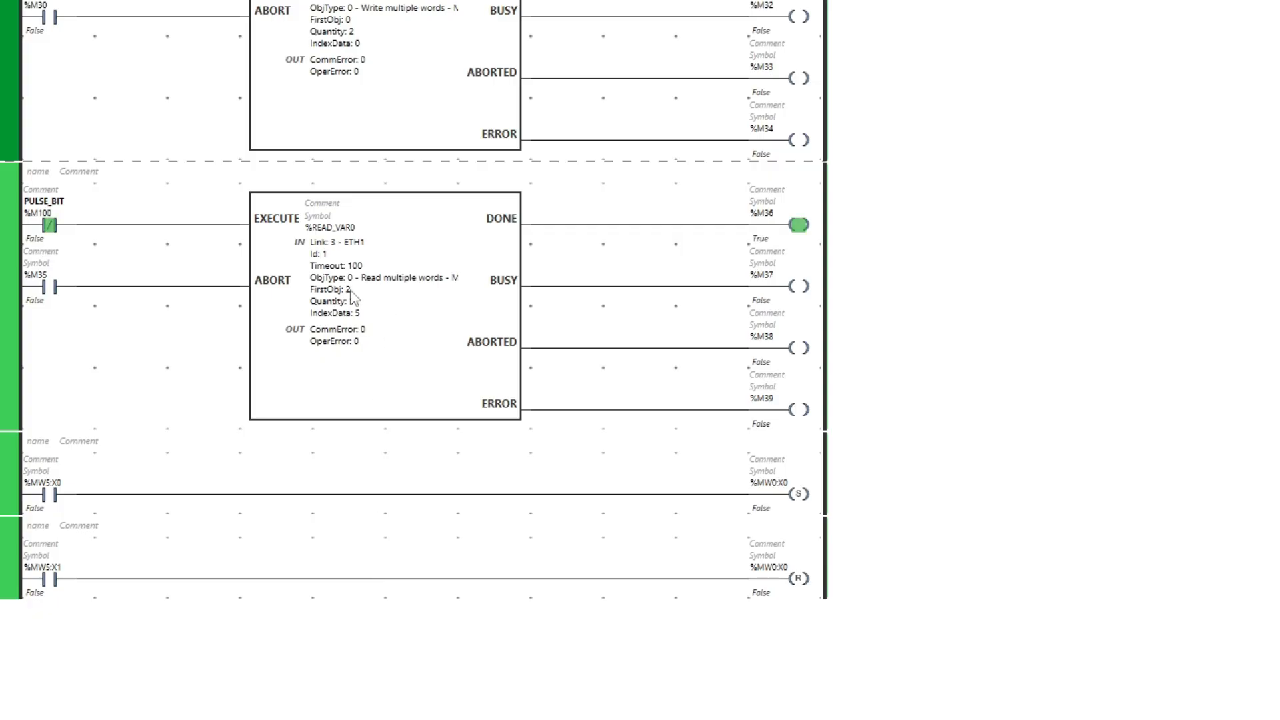
mouse_move(413, 385)
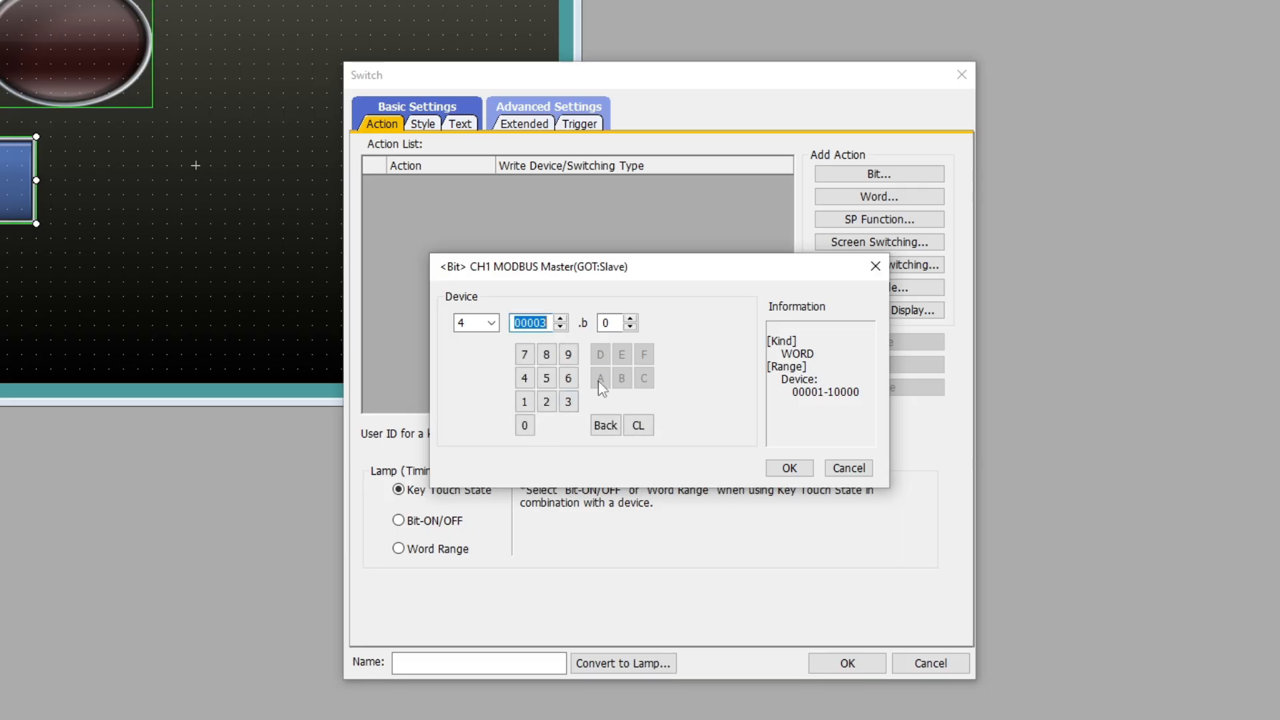
left_click(786, 469)
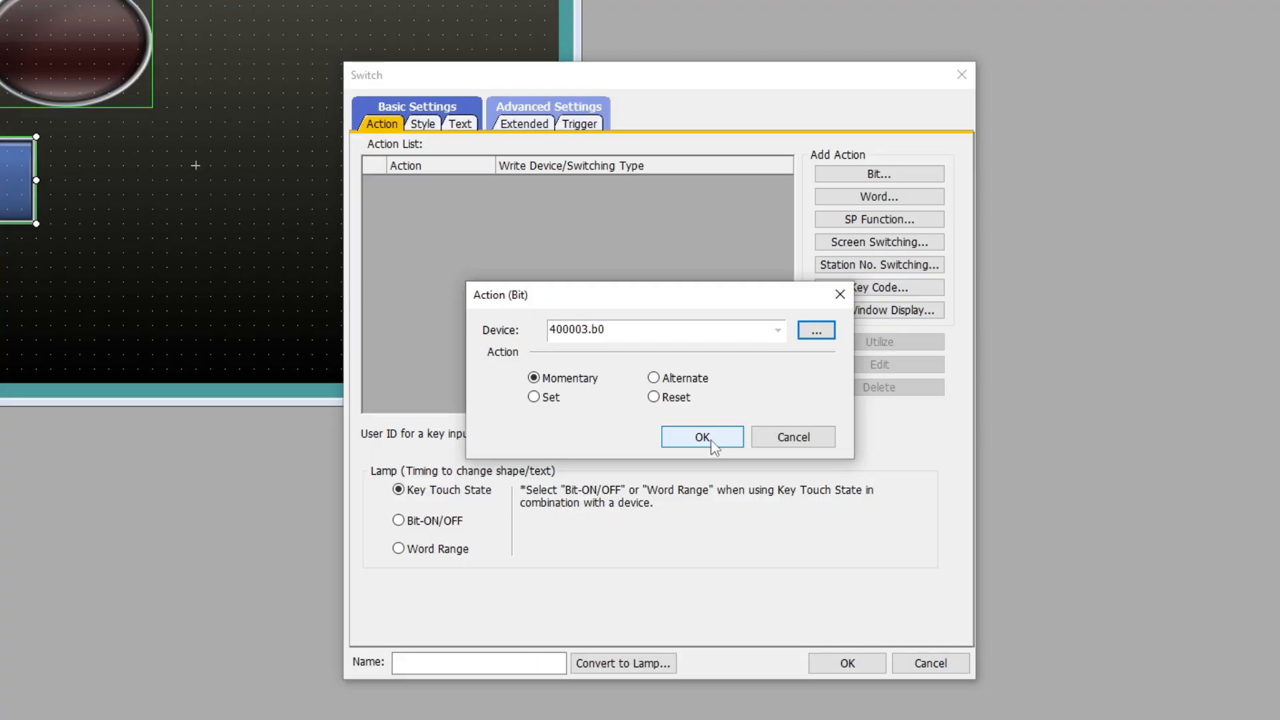
left_click(702, 437)
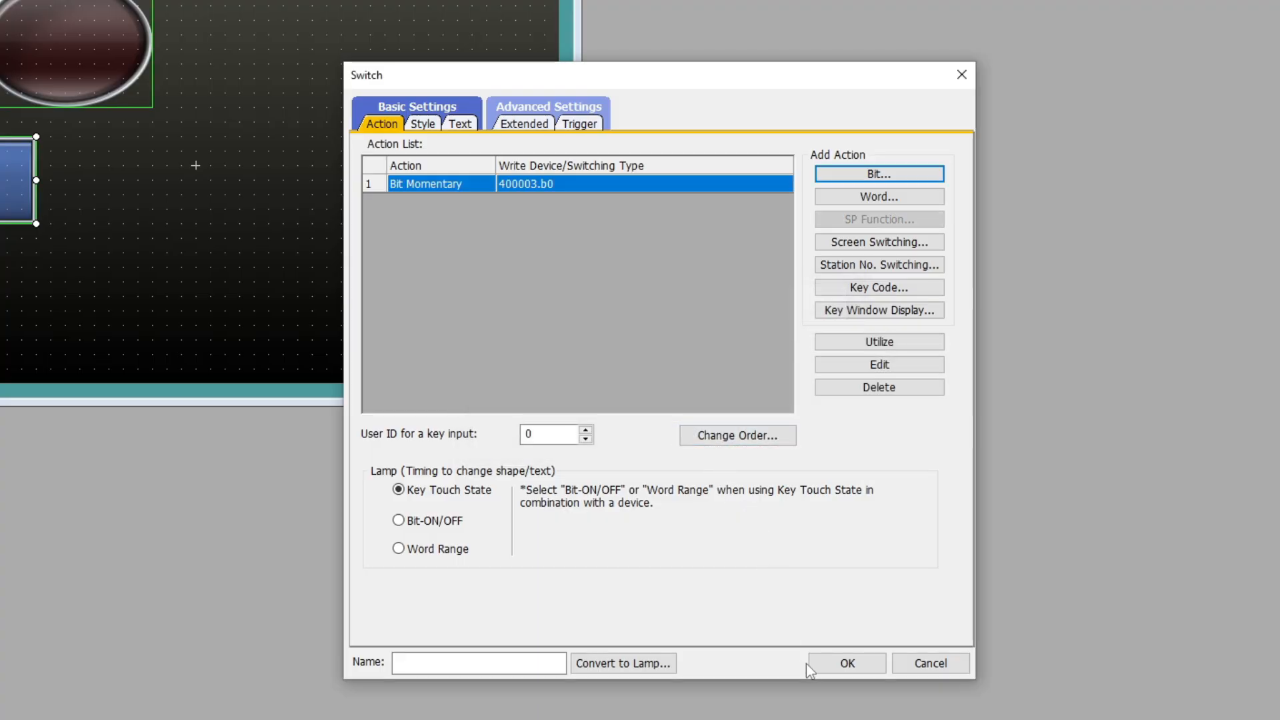
left_click(836, 665)
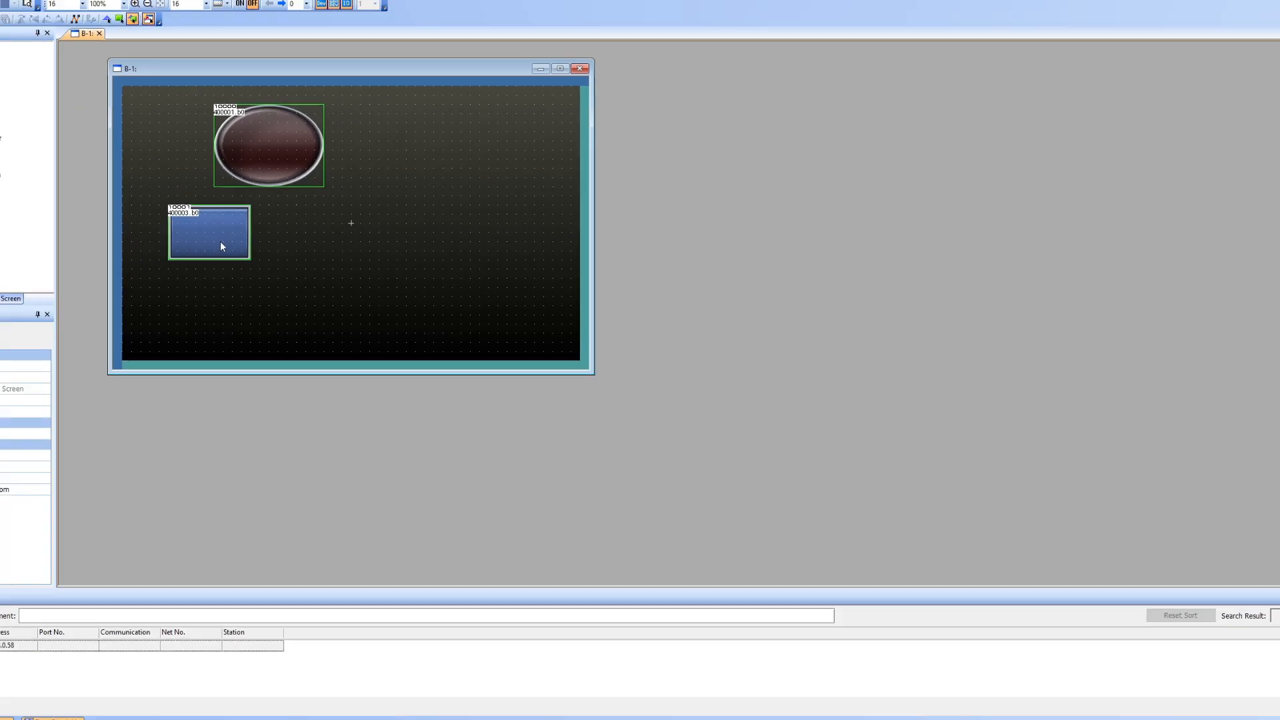
Copy the switch to its right and align the two switches.
left_click_drag(210, 240, 263, 240)
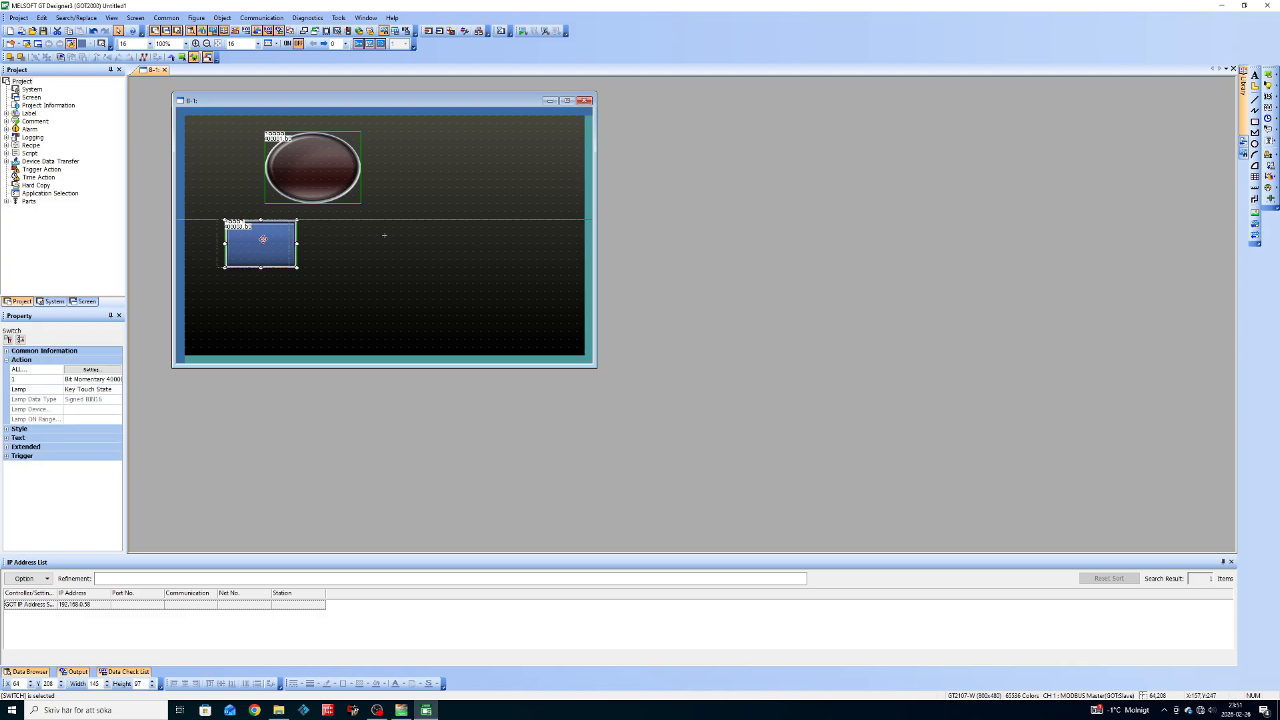
left_click_drag(386, 234, 353, 242)
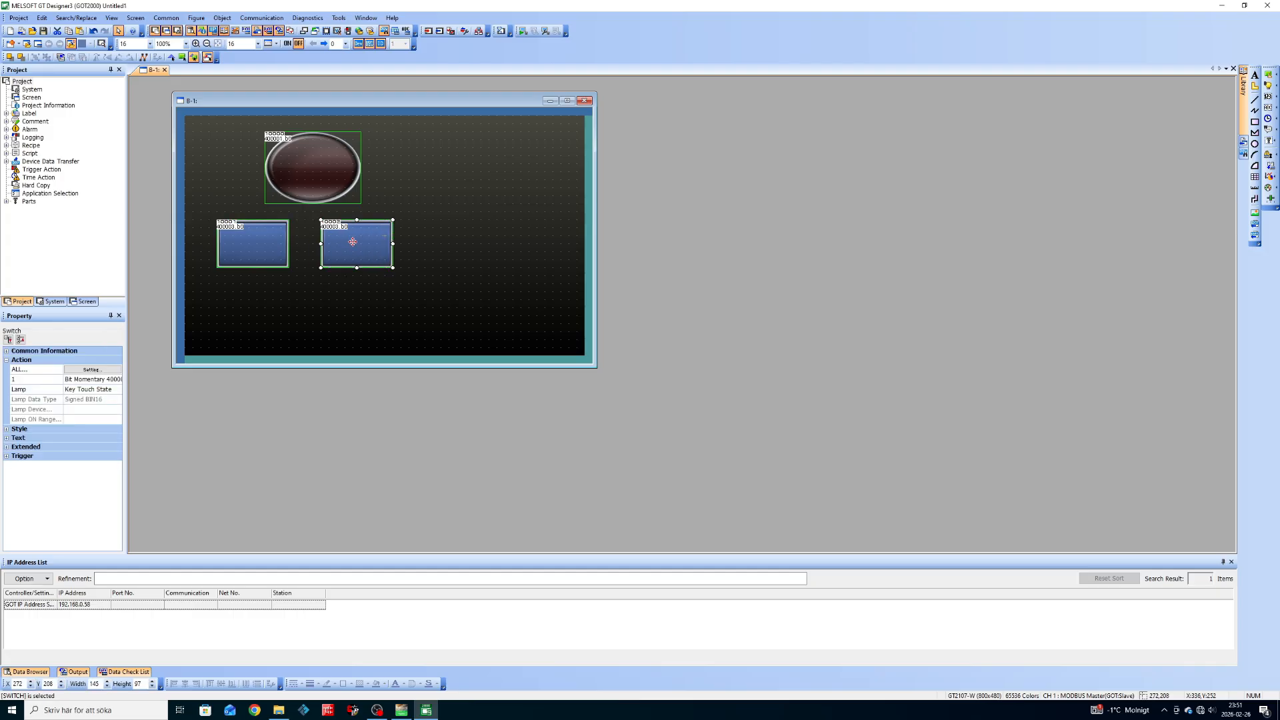
key("Escape")
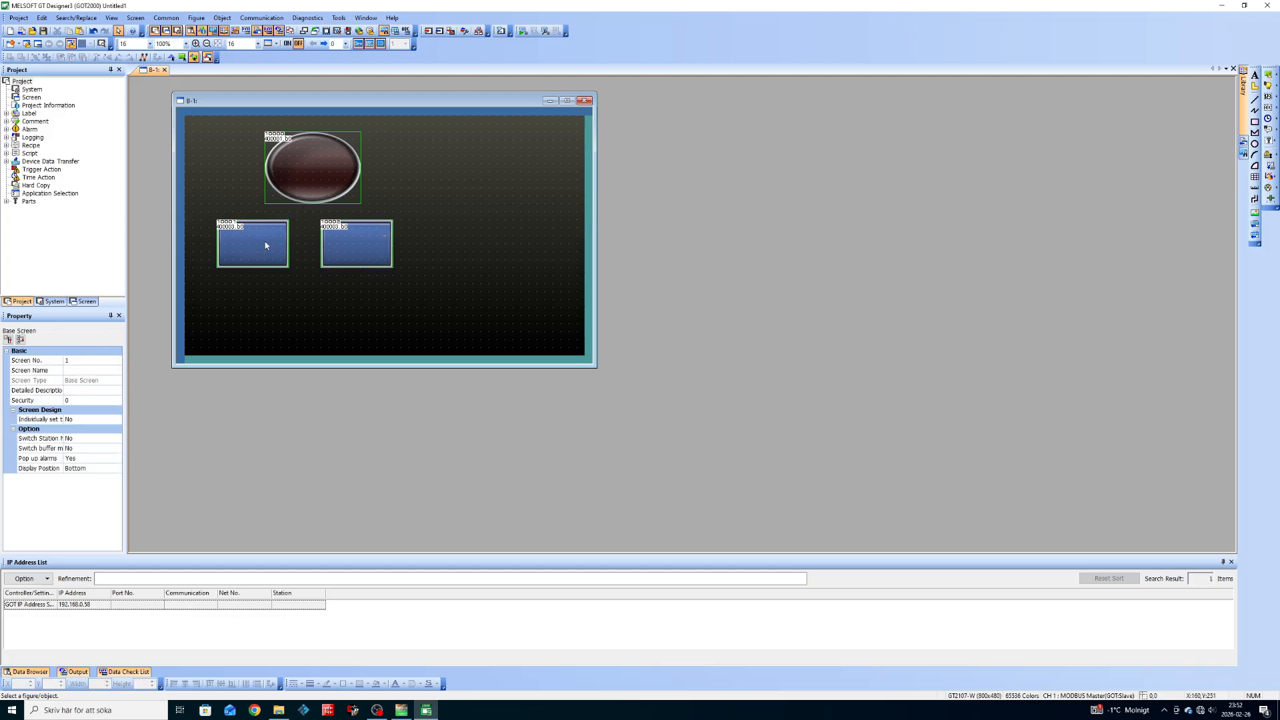
left_click_drag(256, 241, 264, 241)
left_click(359, 242)
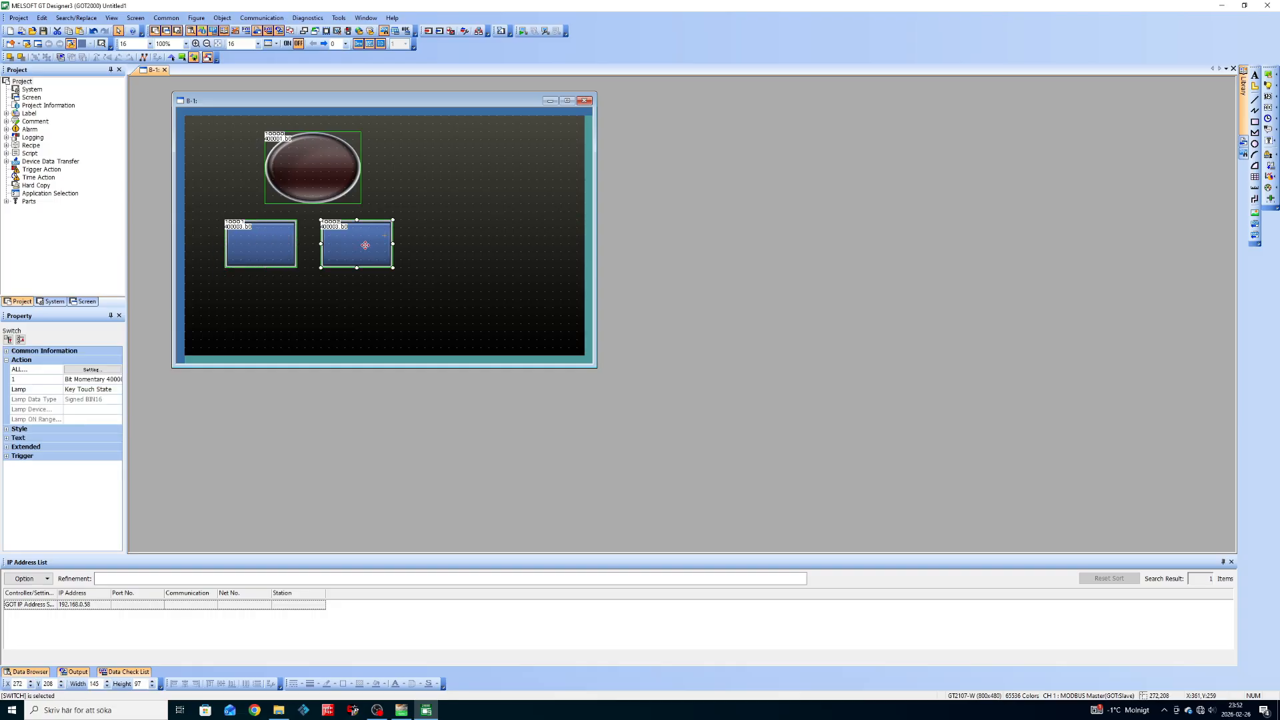
double_click(365, 245)
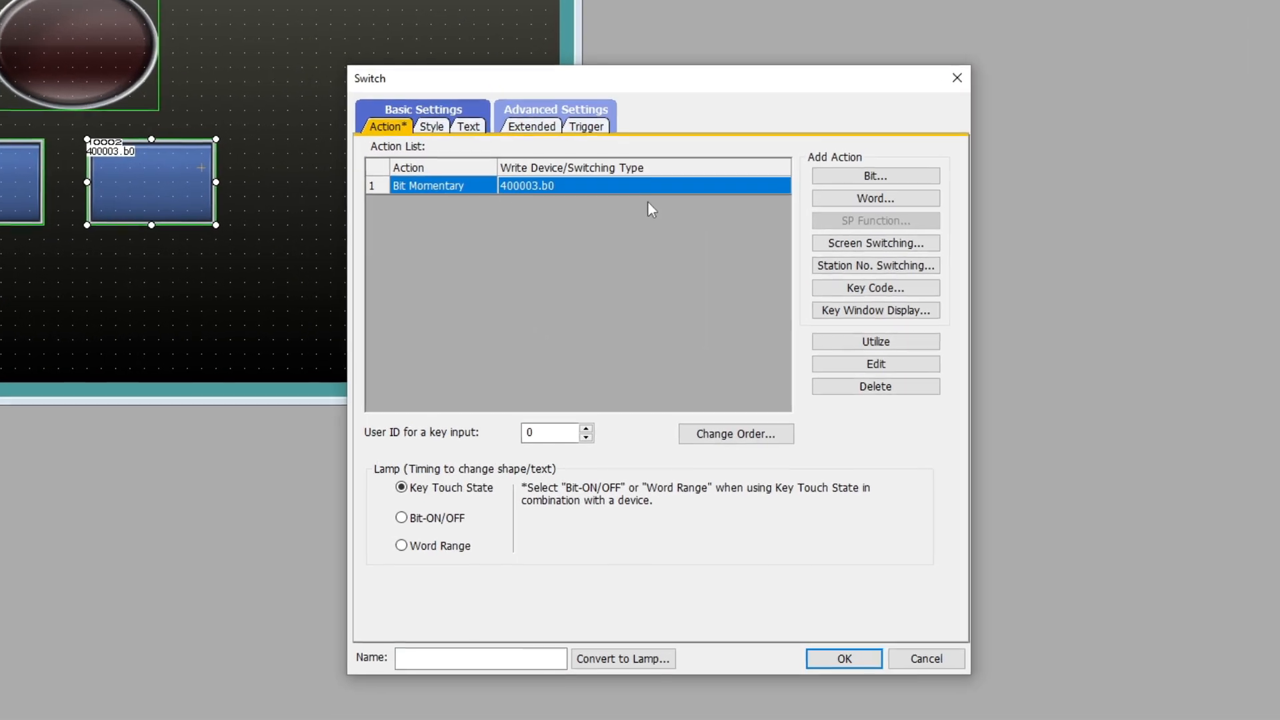
Change the copied switch's Bit action device to 400003.b1.
double_click(639, 184)
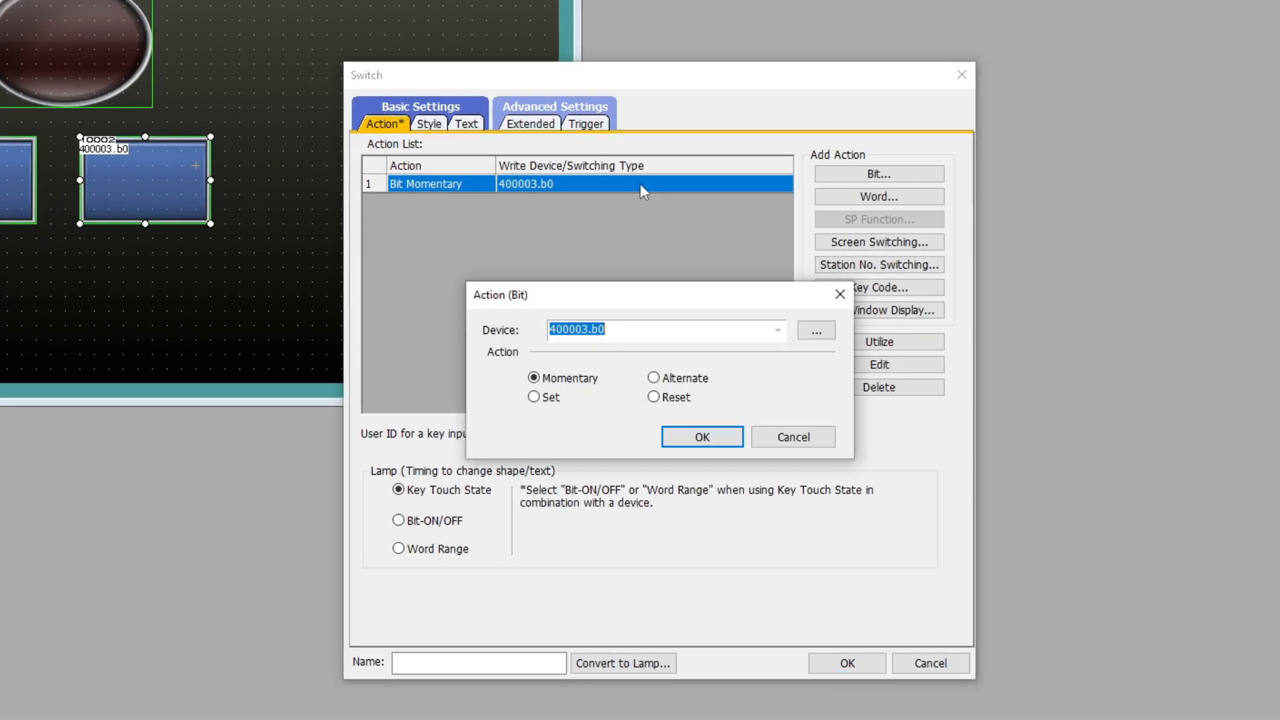
left_click(826, 334)
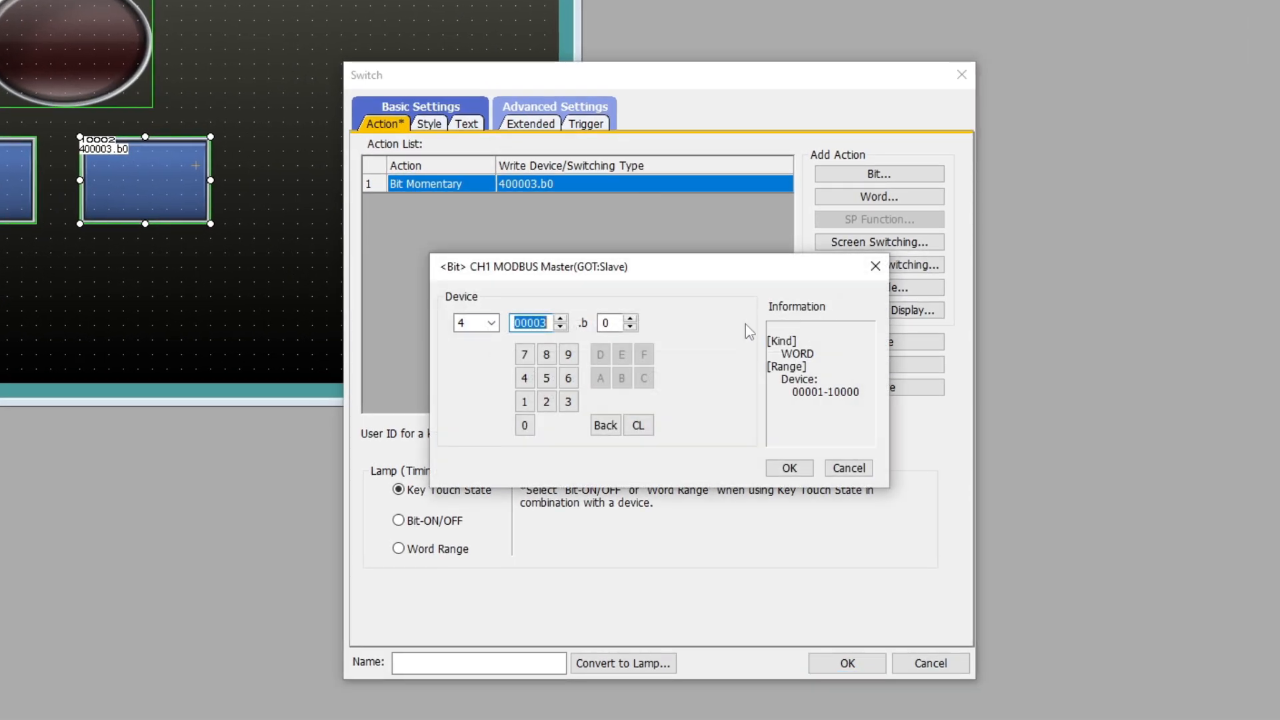
left_click(630, 320)
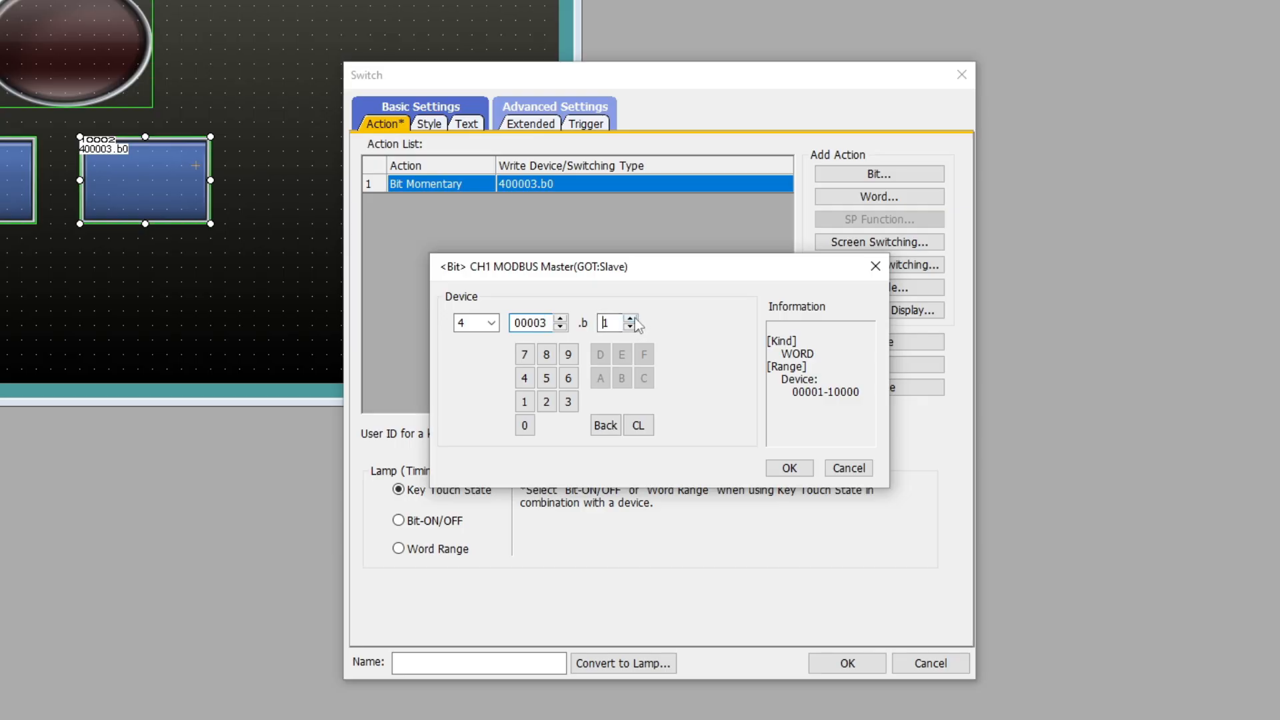
left_click(791, 469)
left_click(714, 440)
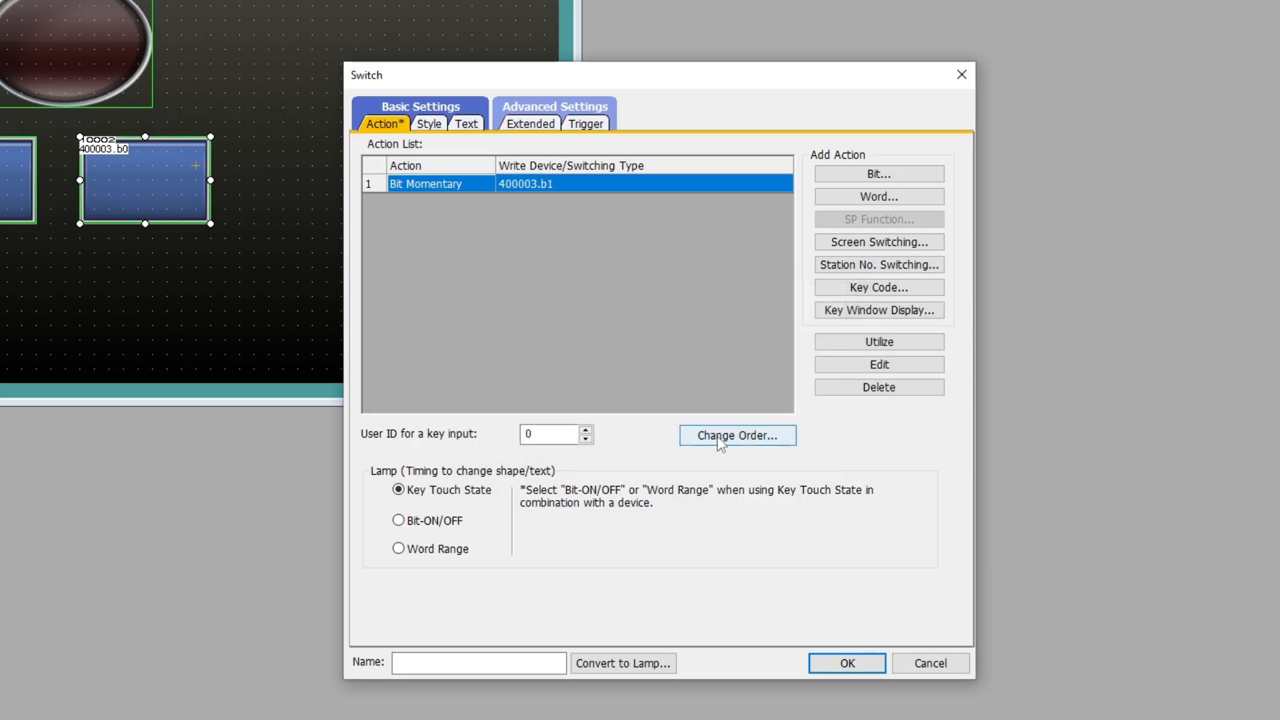
left_click(845, 663)
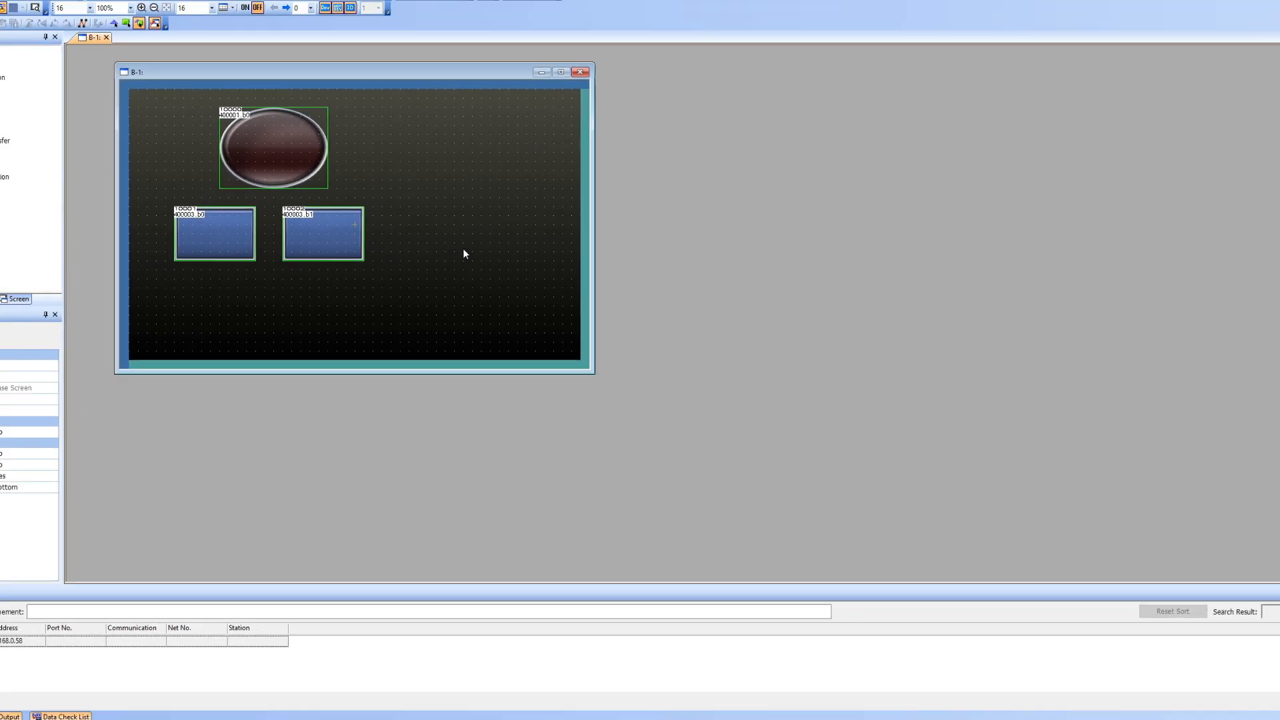
Place a numerical display to the right of the lamp.
left_click(373, 212)
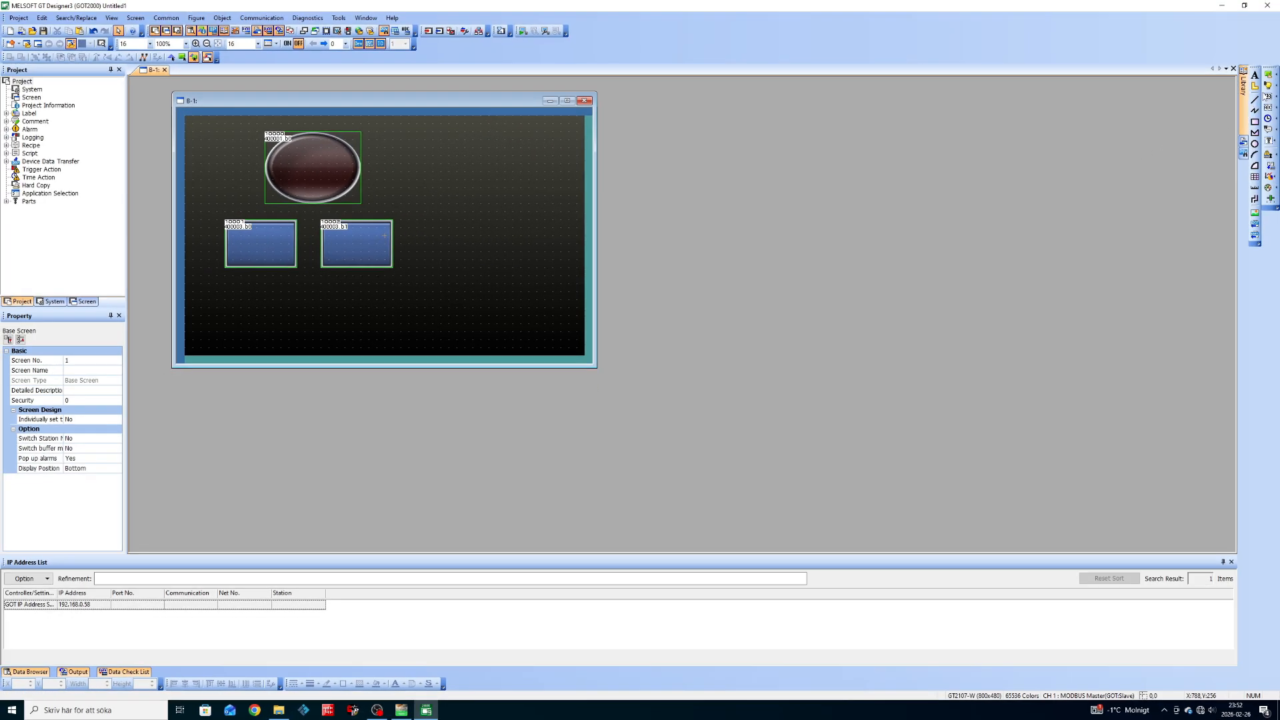
left_click(1269, 97)
left_click(434, 172)
mouse_move(552, 241)
left_mouse_down()
mouse_move(563, 257)
mouse_move(558, 234)
left_mouse_up()
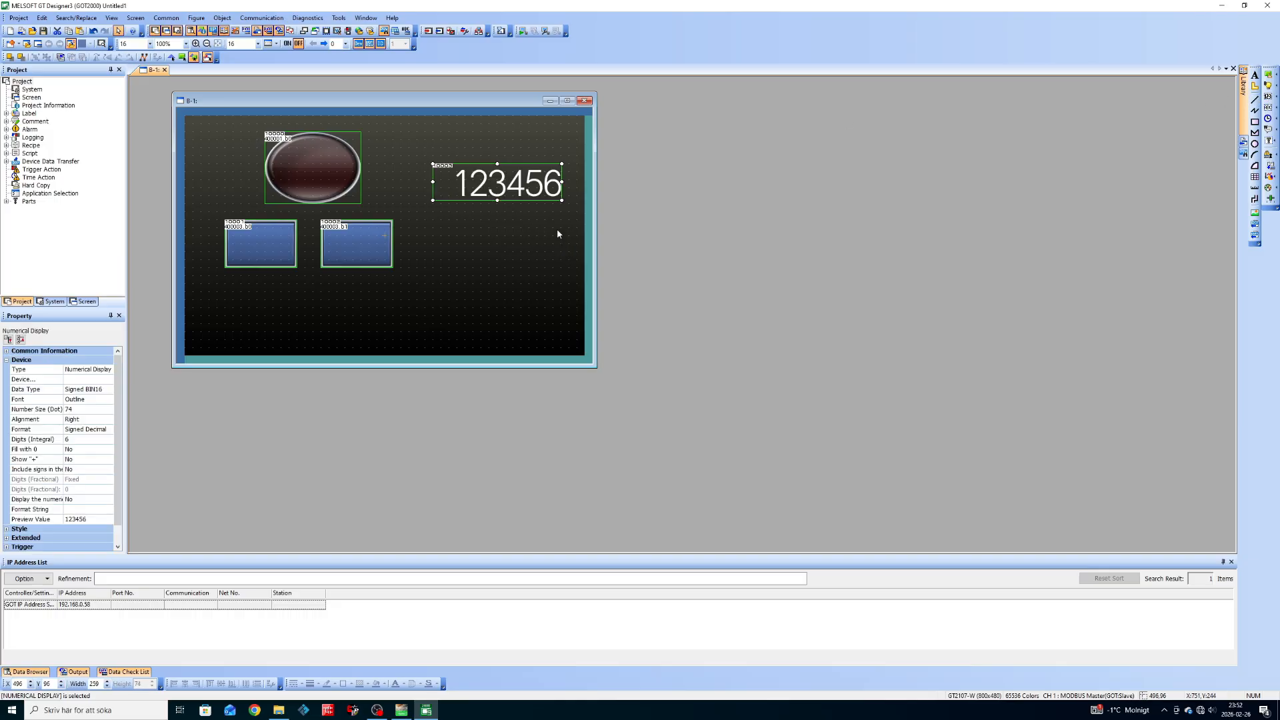
double_click(506, 185)
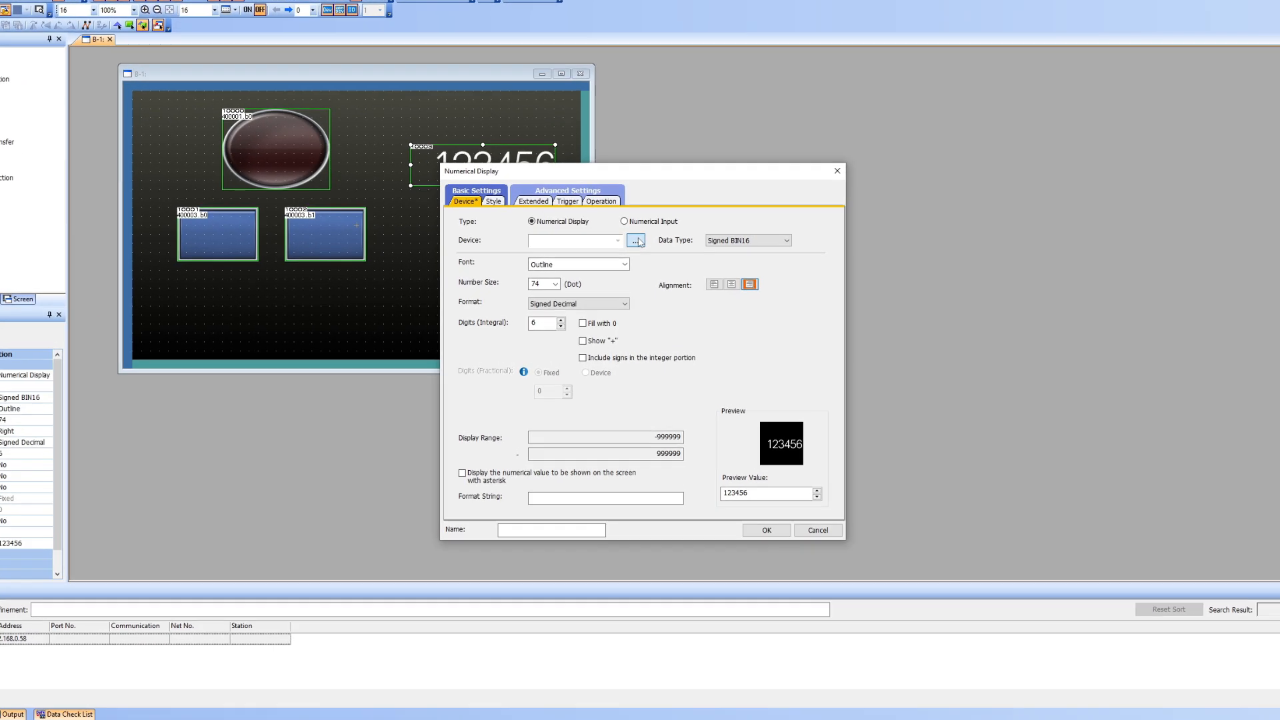
Link the numerical display to register 400002.
left_click(633, 250)
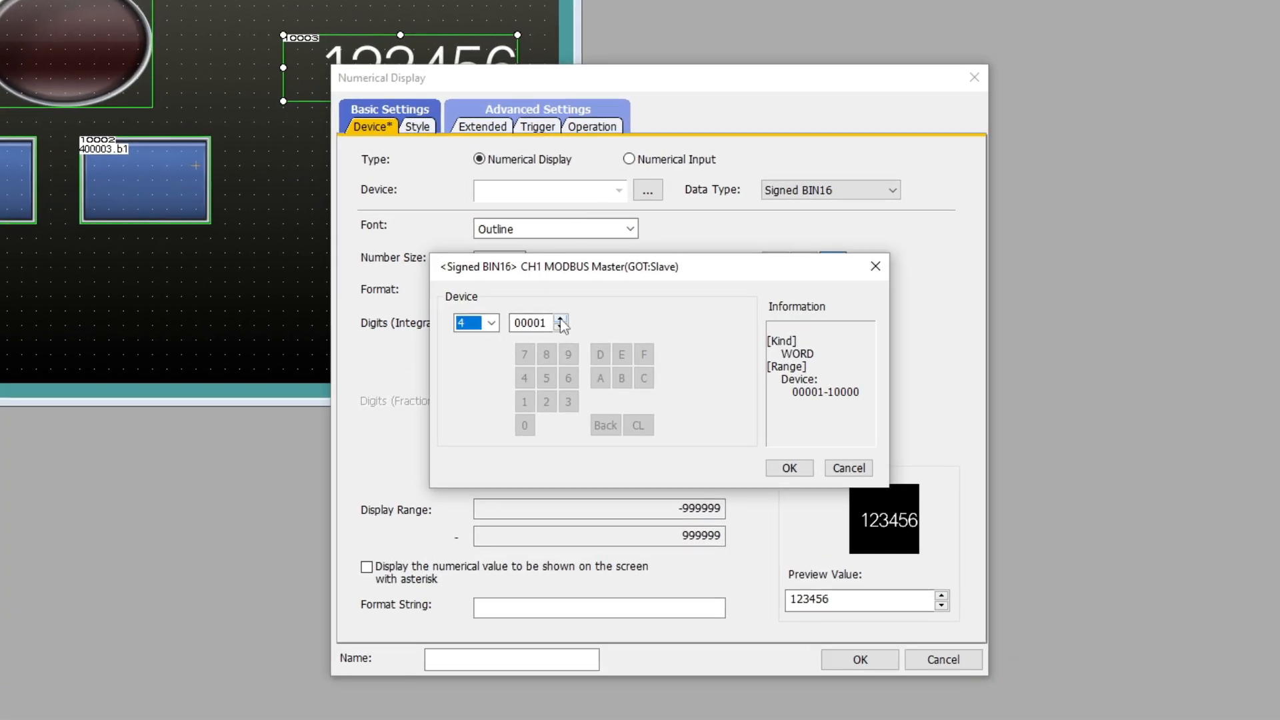
left_click(491, 324)
left_click(499, 340)
left_click(560, 318)
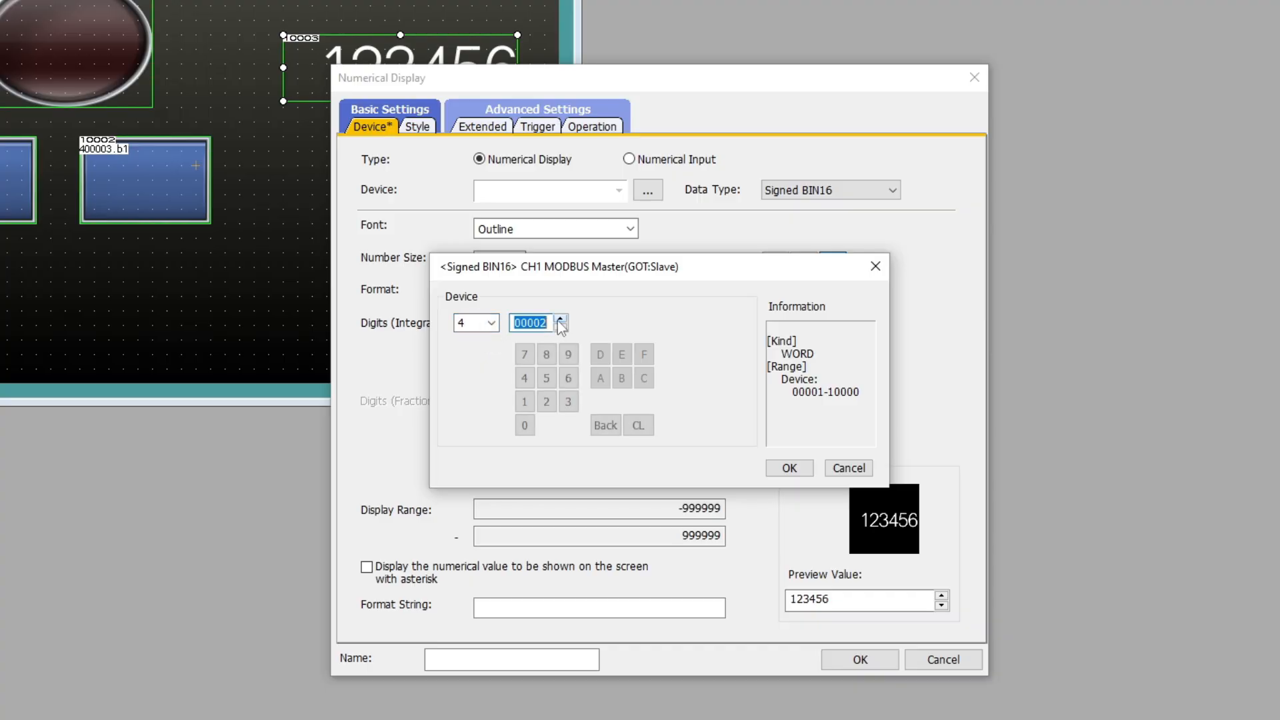
left_click(781, 470)
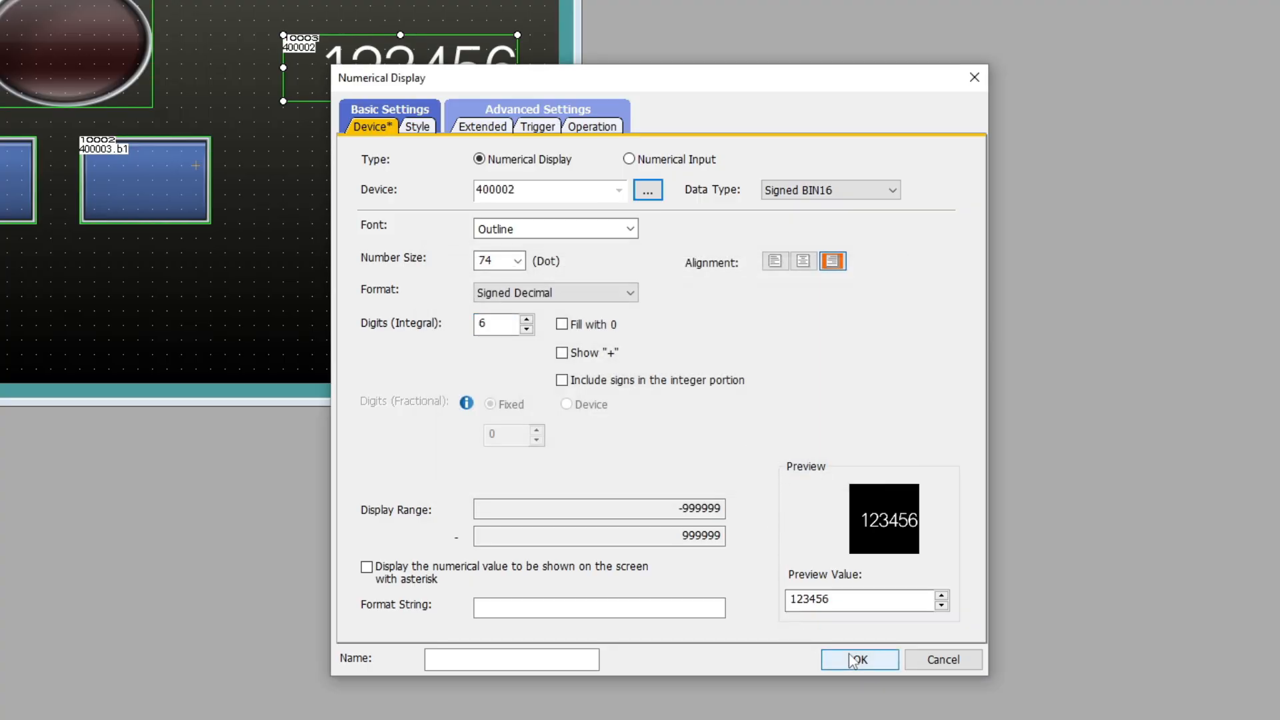
left_click(853, 660)
Move the numerical display left and down and enlarge it.
left_click(469, 232)
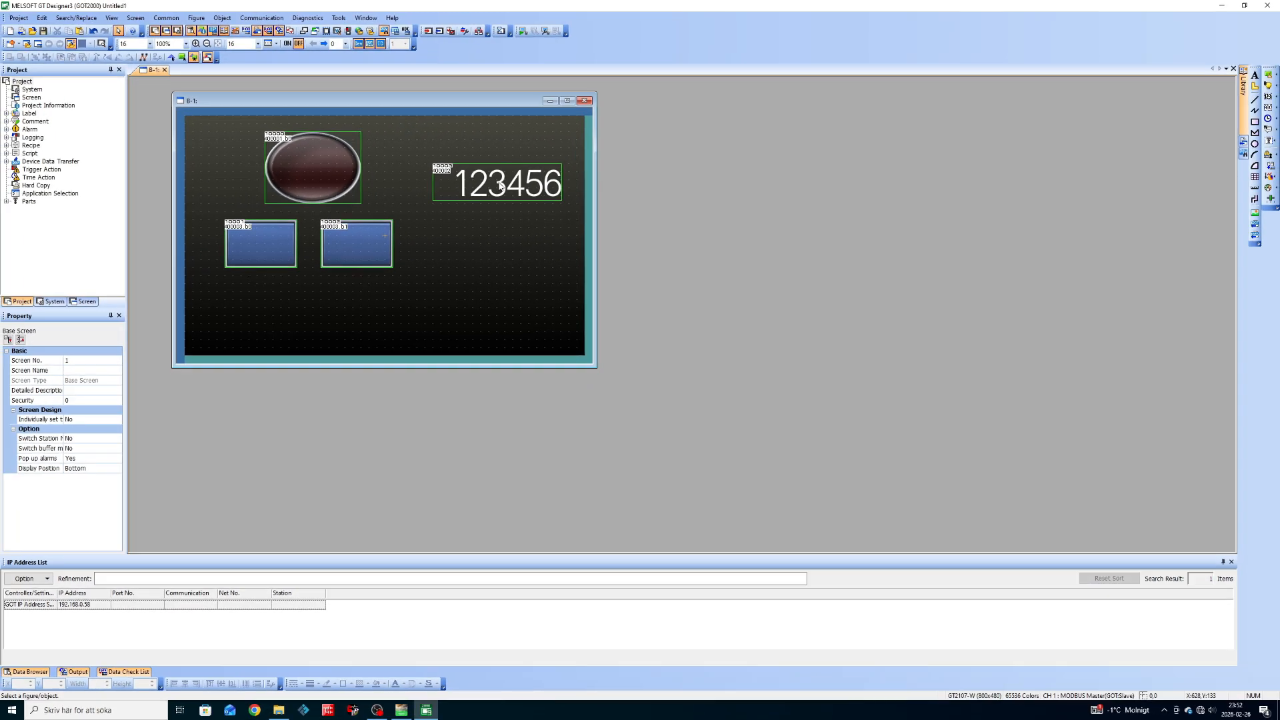
left_click(501, 186)
left_click_drag(501, 186, 492, 197)
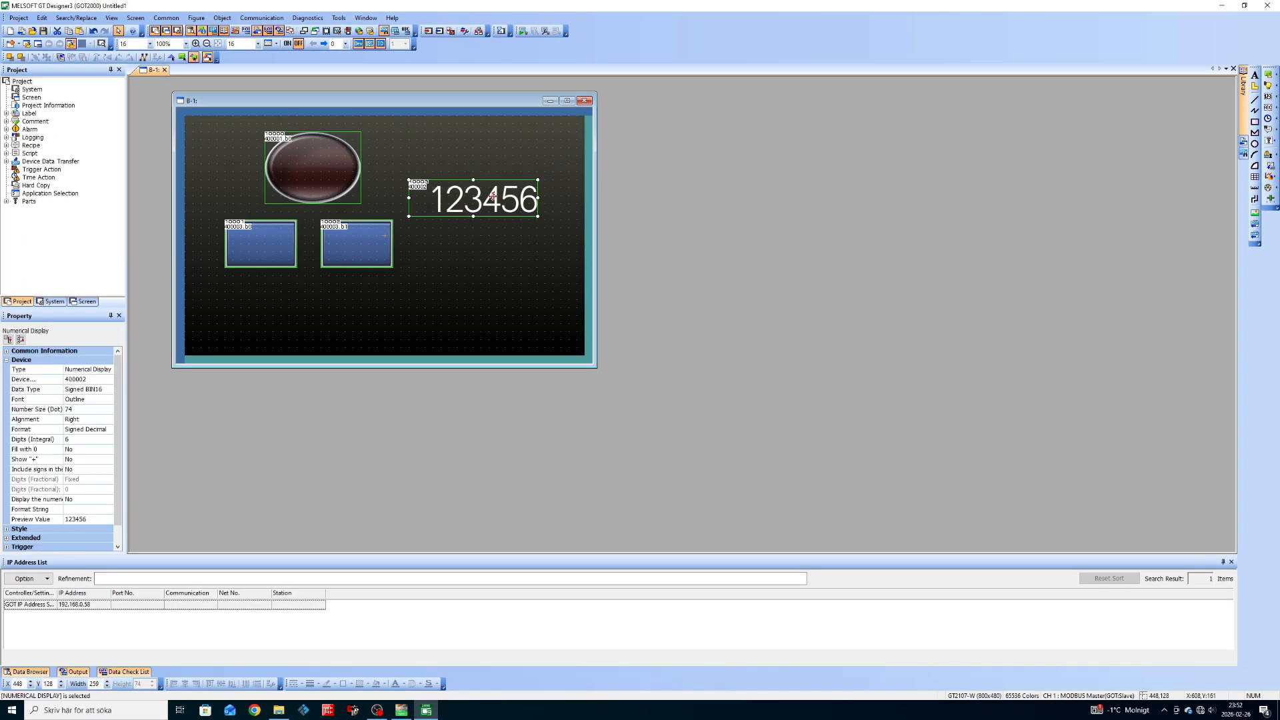
left_click_drag(560, 172, 576, 155)
left_click(540, 244)
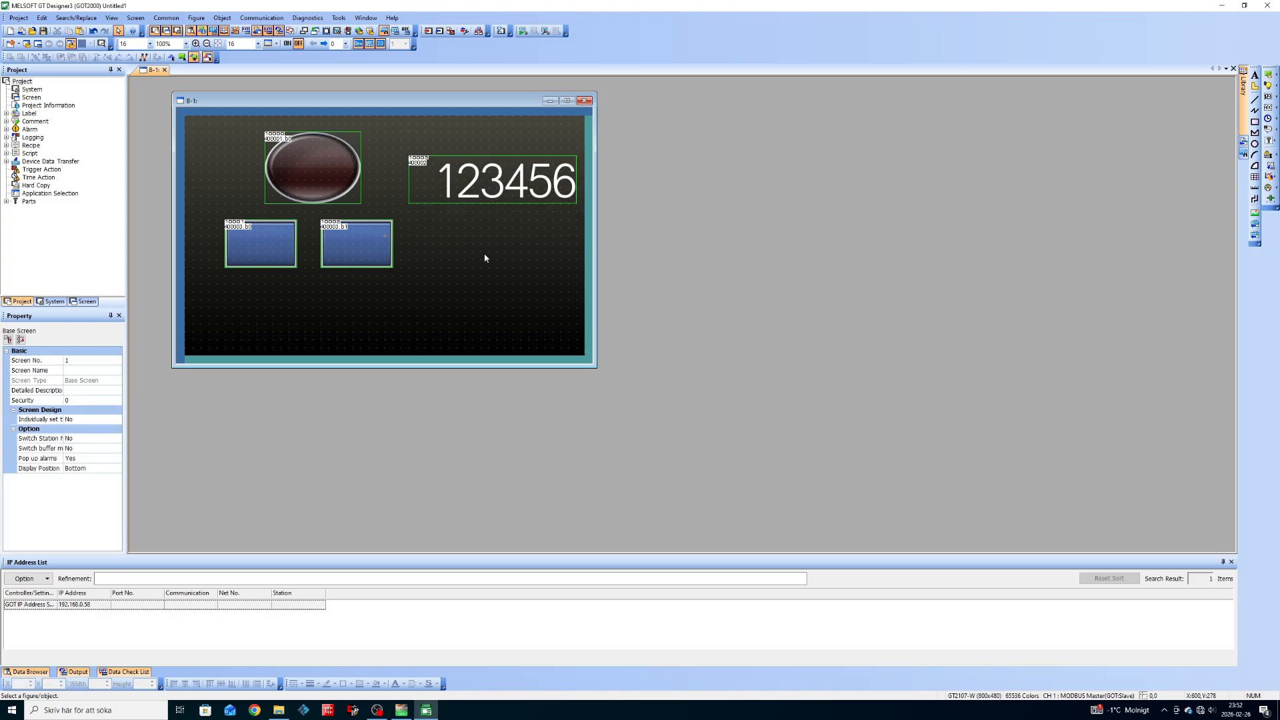
Set the PC-side interface to Ethernet and test the connection to the GOT.
left_click(261, 18)
left_click(280, 67)
left_click(500, 240)
left_click(497, 260)
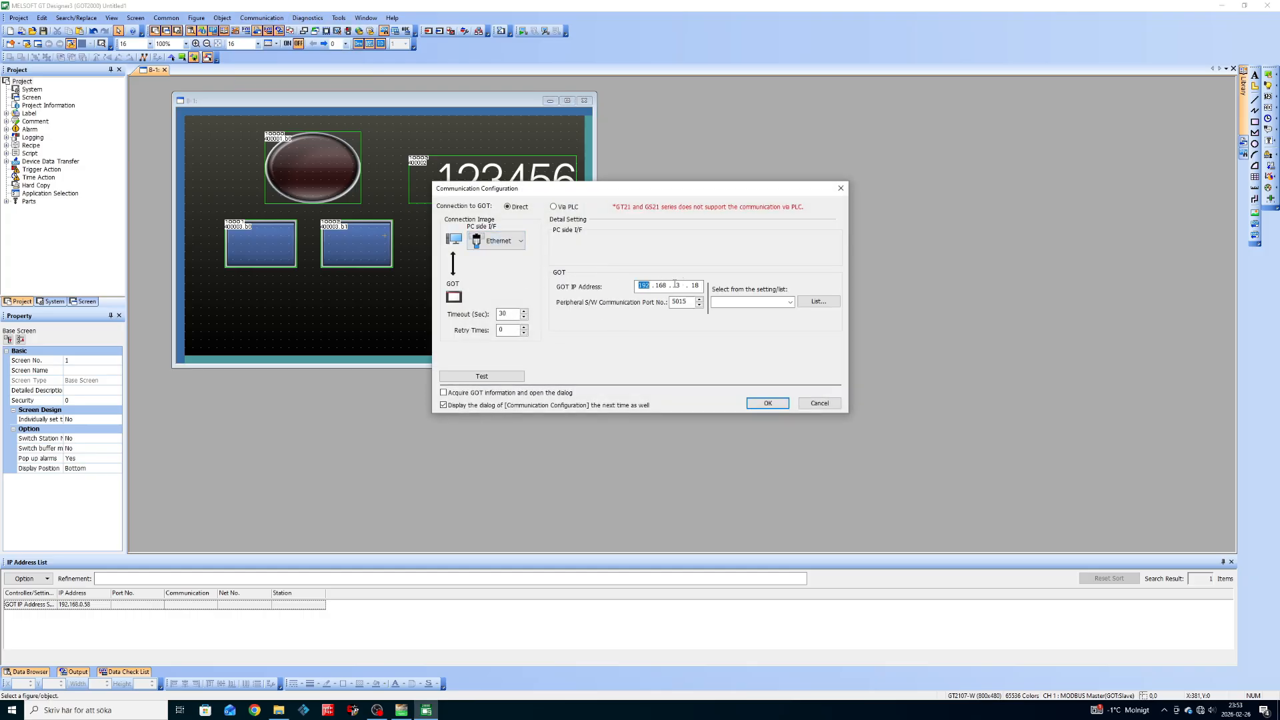
left_click(509, 378)
left_click(669, 324)
left_click(768, 402)
Write the project to the GOT, allowing the package folder overwrite.
left_click(791, 437)
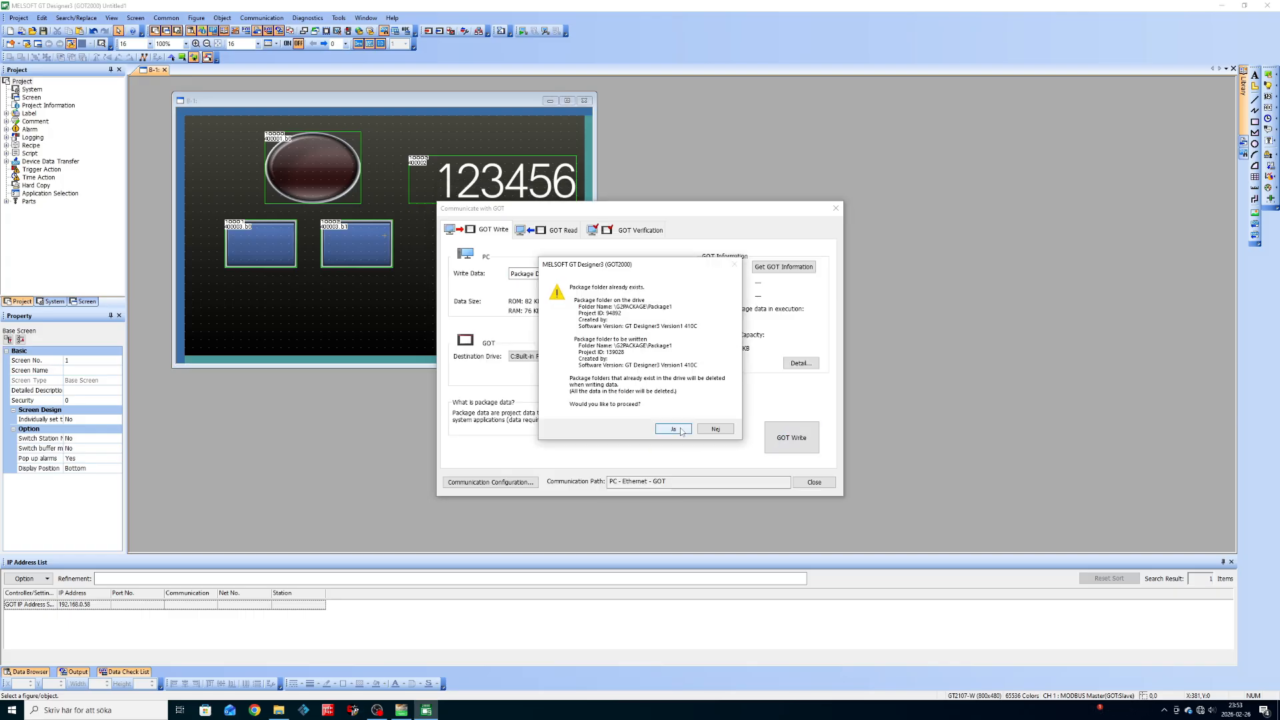
left_click(673, 428)
left_click(668, 413)
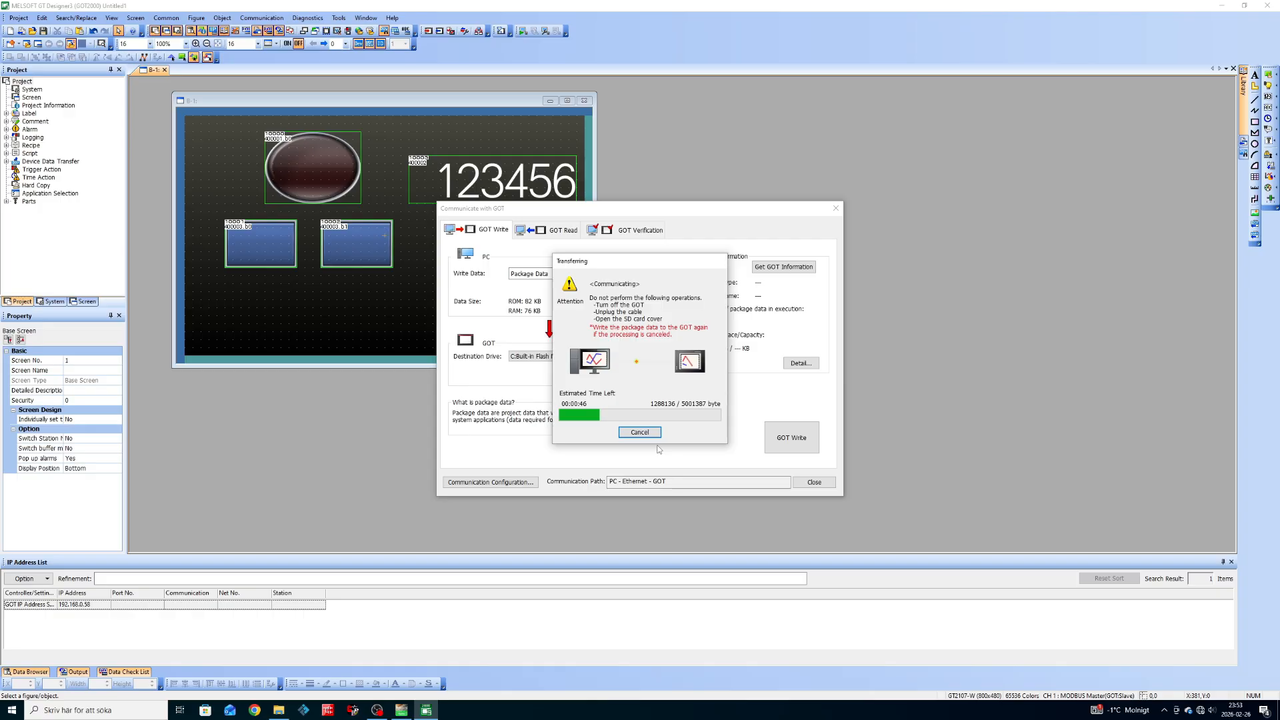
Add %MW1 and %MW5 to Animation table_0 and enlarge the ladder area above it.
left_click(401, 710)
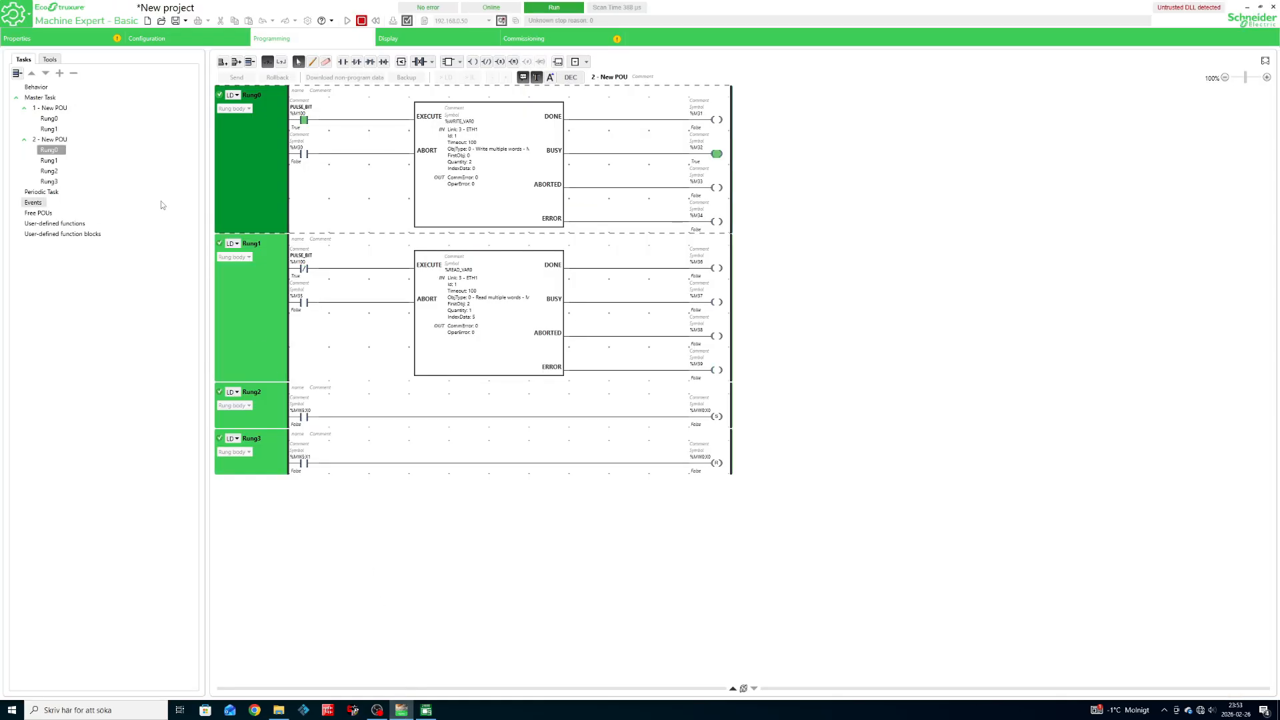
left_click(47, 60)
left_click(64, 93)
left_click(257, 472)
type("%MW5")
scroll(575, 382, "down", 2)
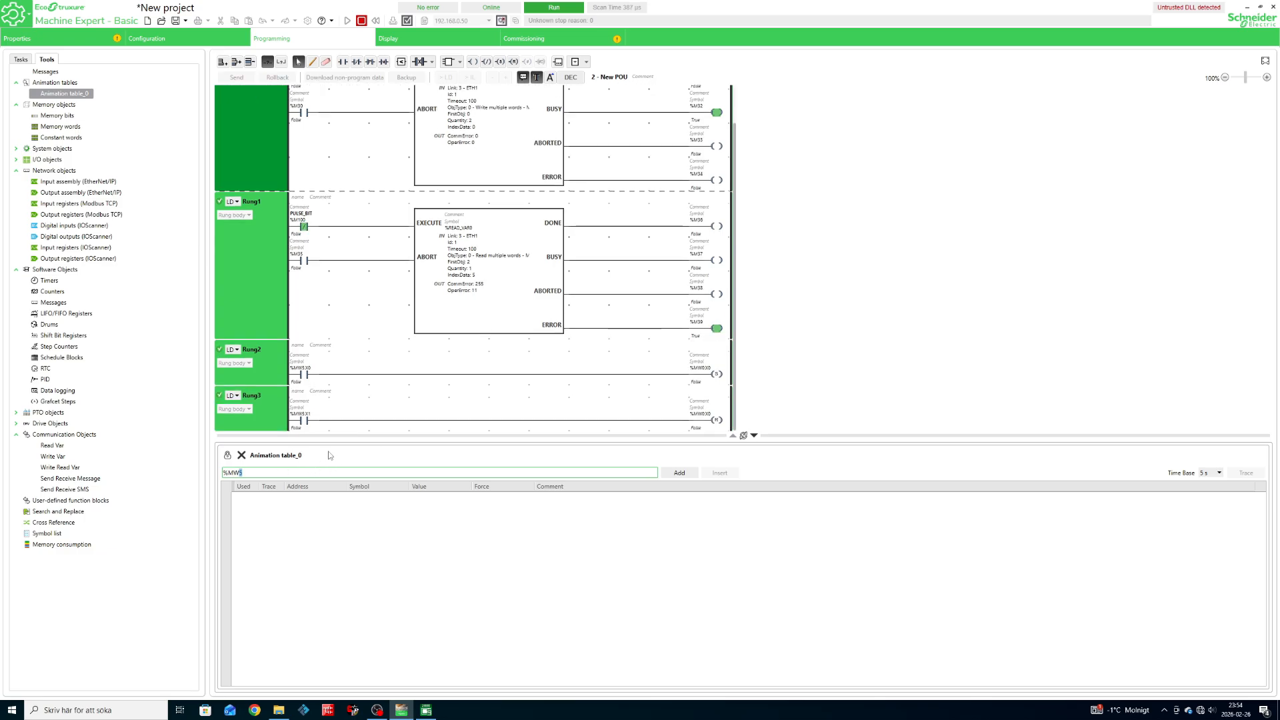
type("1")
key("Return")
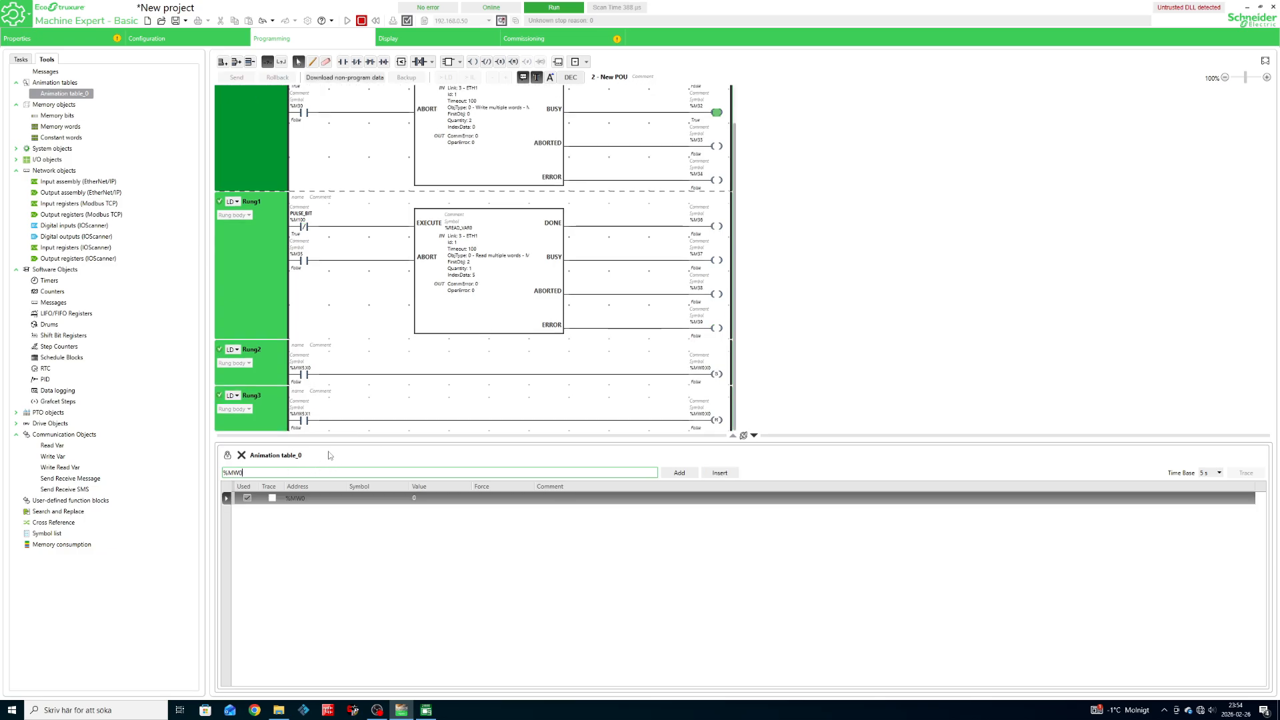
key("BackSpace")
type("5")
key("Return")
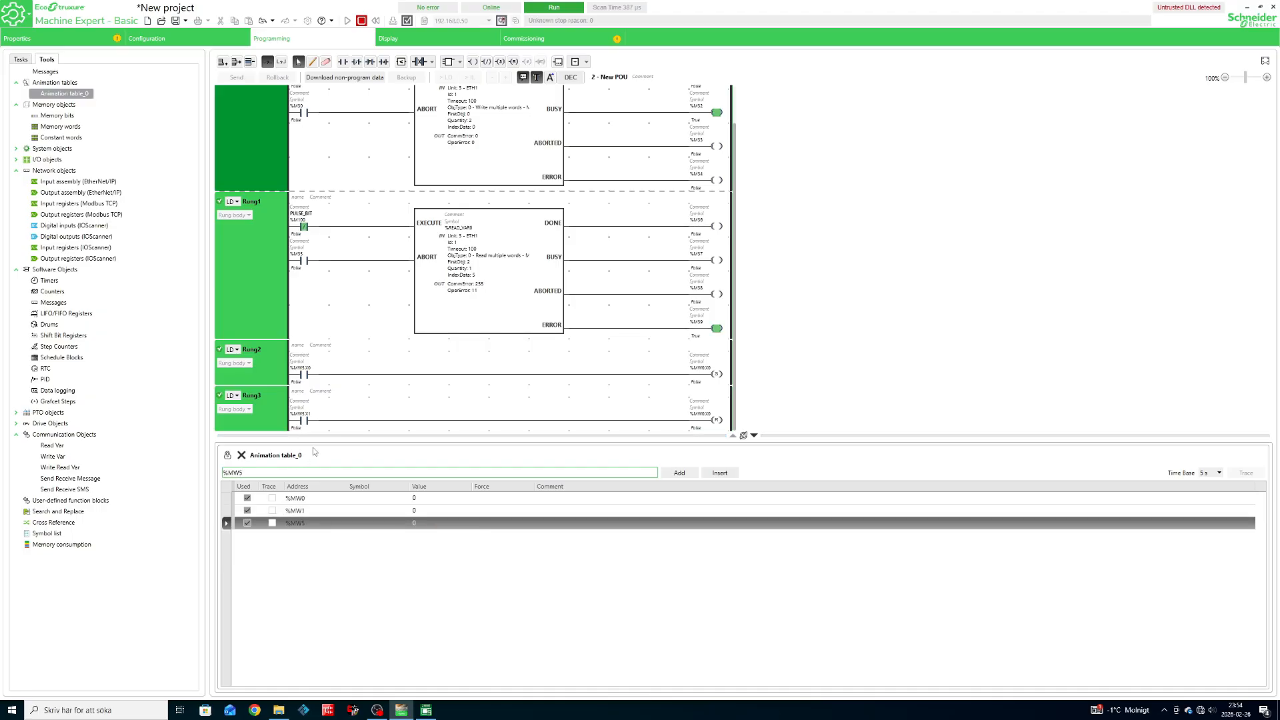
left_click_drag(810, 440, 773, 500)
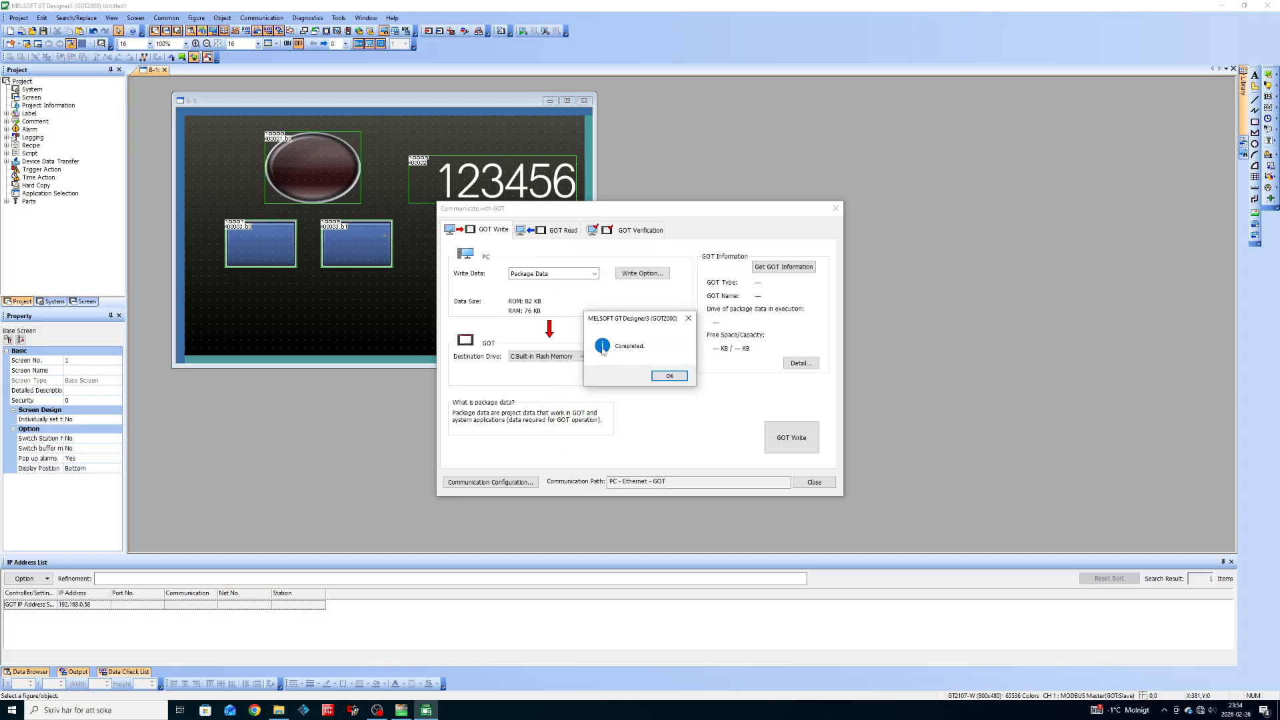
Dismiss the transfer-completed message, close the GOT transfer window and return to Machine Expert - Basic.
left_click(670, 377)
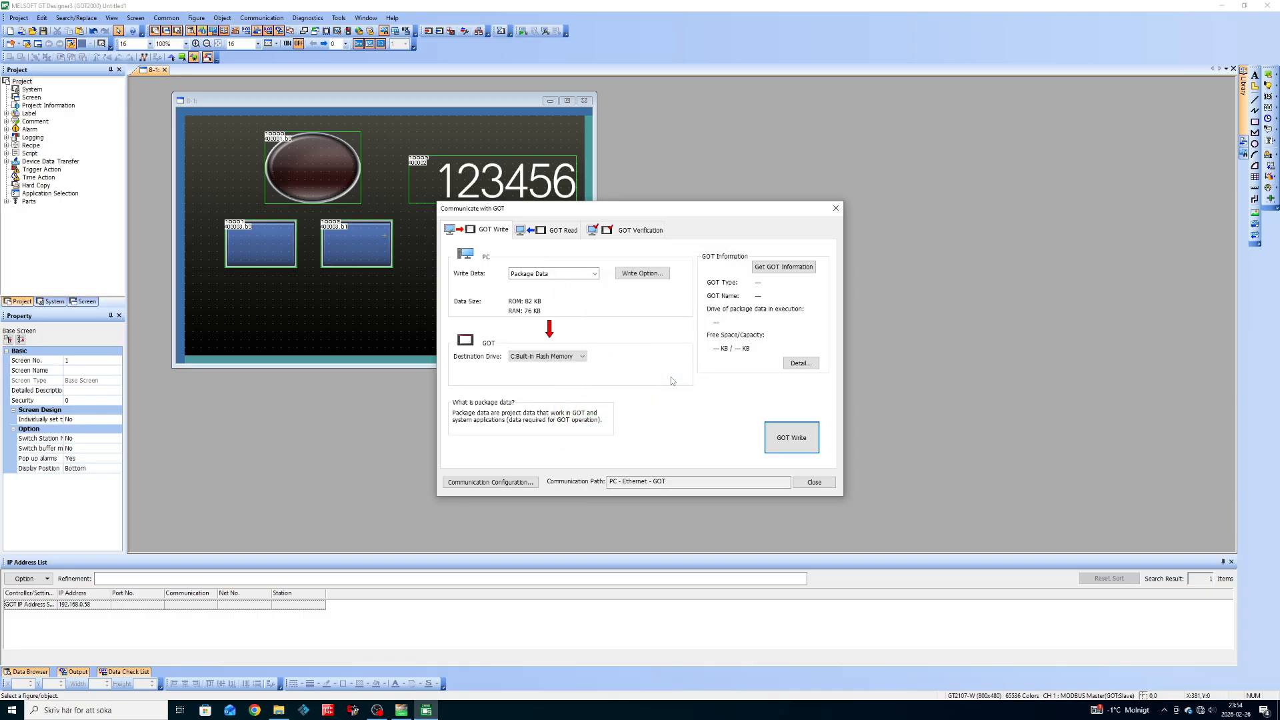
left_click(834, 209)
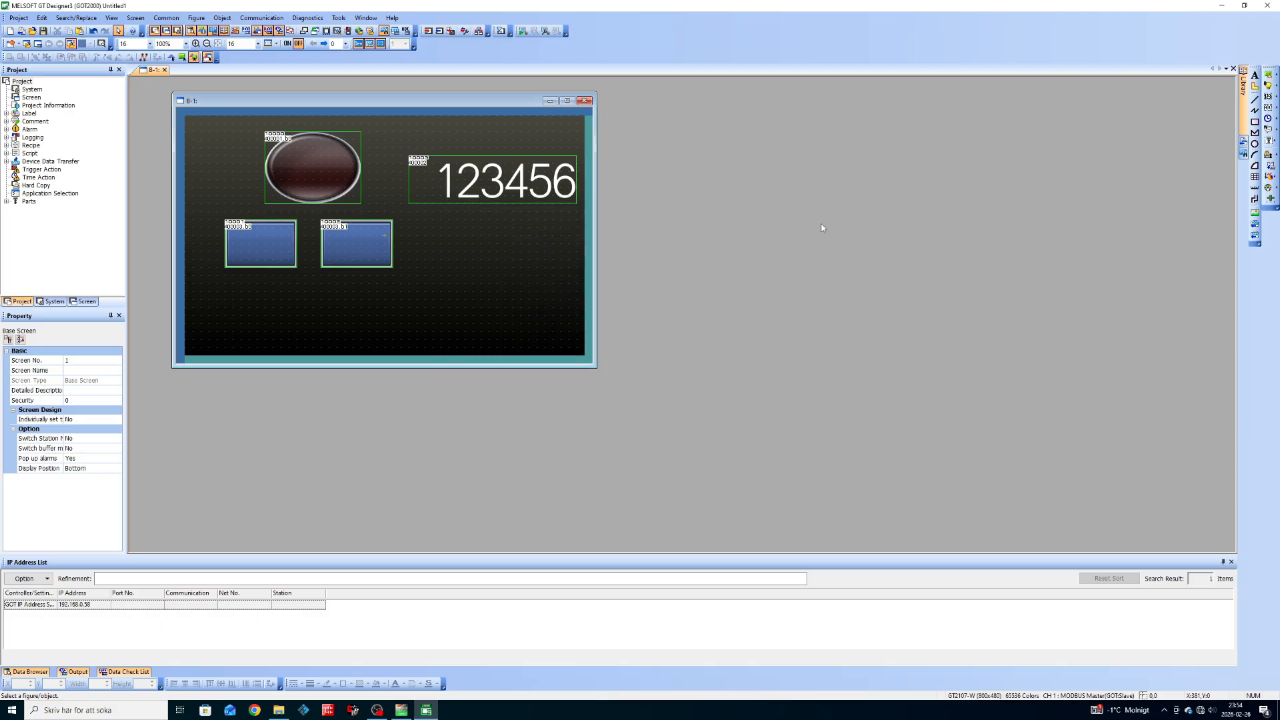
left_click(403, 710)
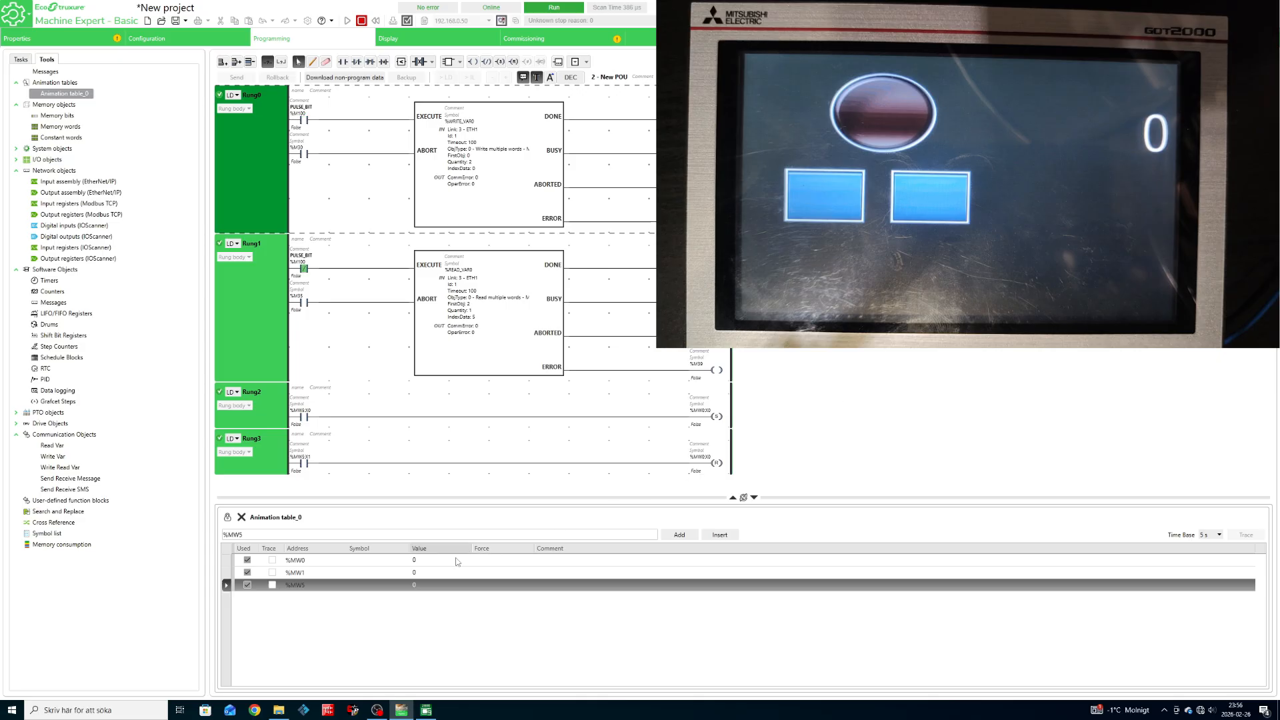
Write 600, 1234 and 1337 to %MW1 live so the HMI numeric display follows each value.
left_click(423, 574)
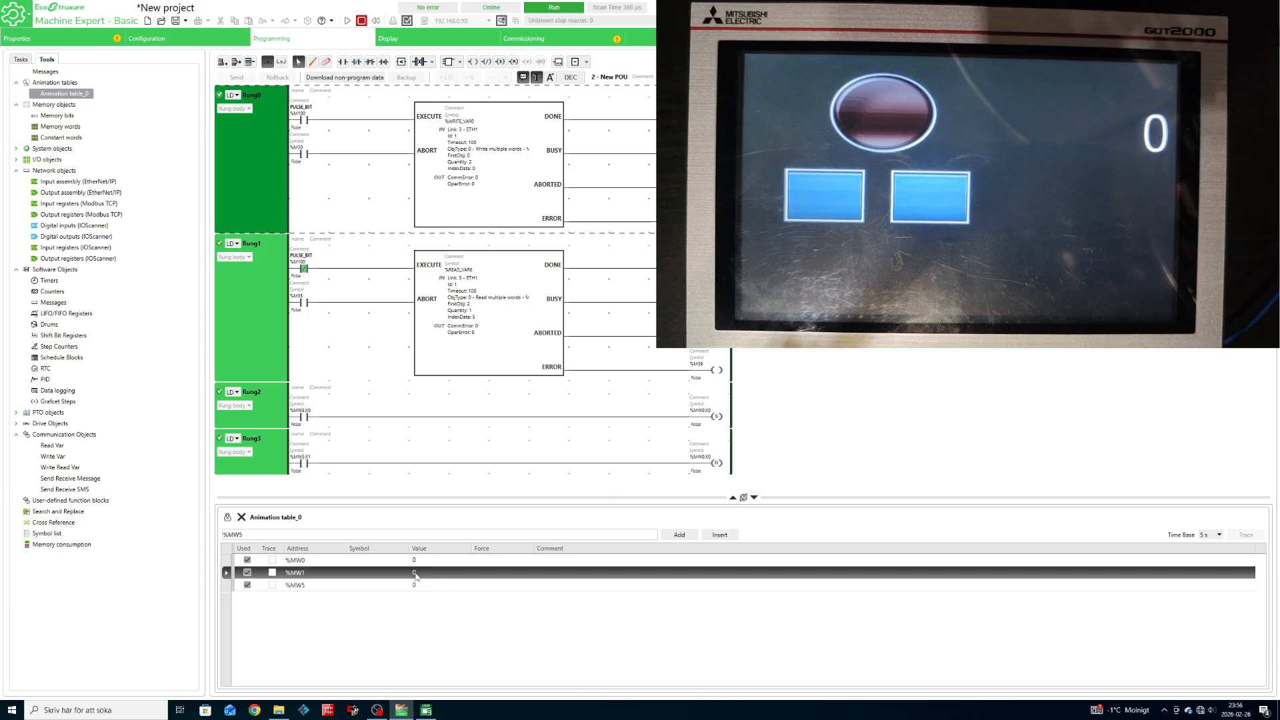
left_click(415, 575)
type("600")
key("Return")
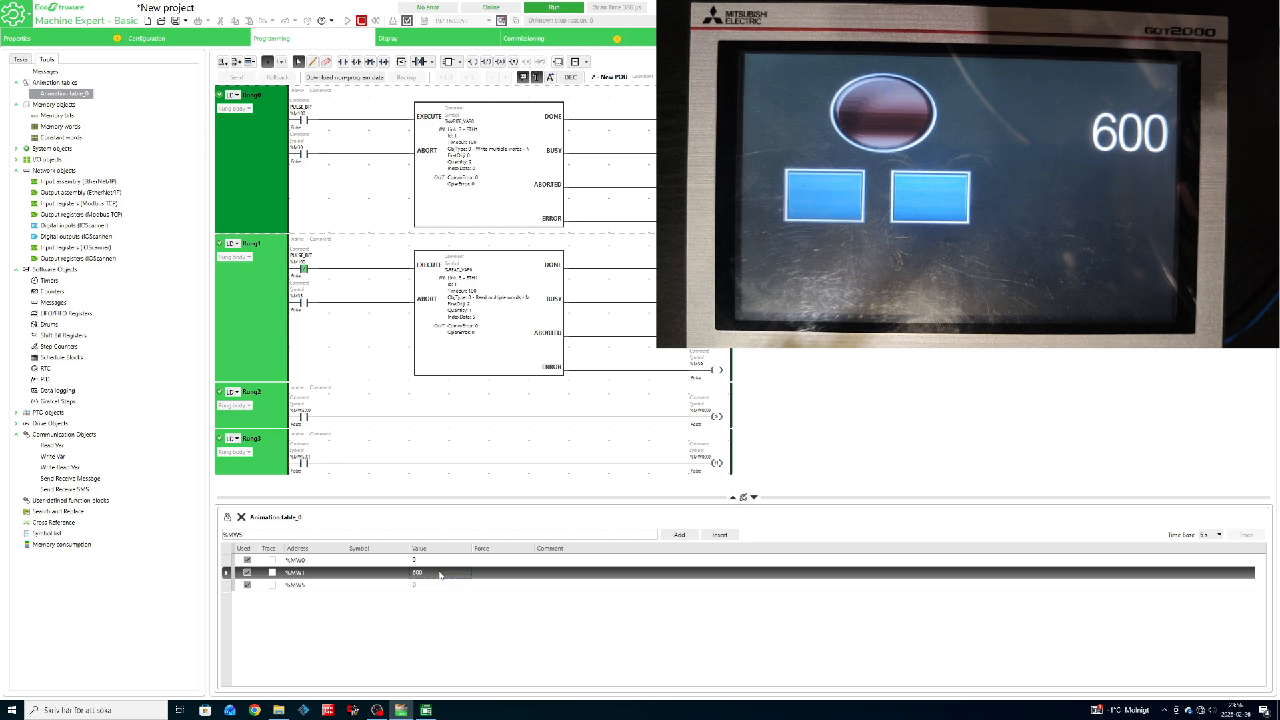
left_click(441, 577)
type("1234")
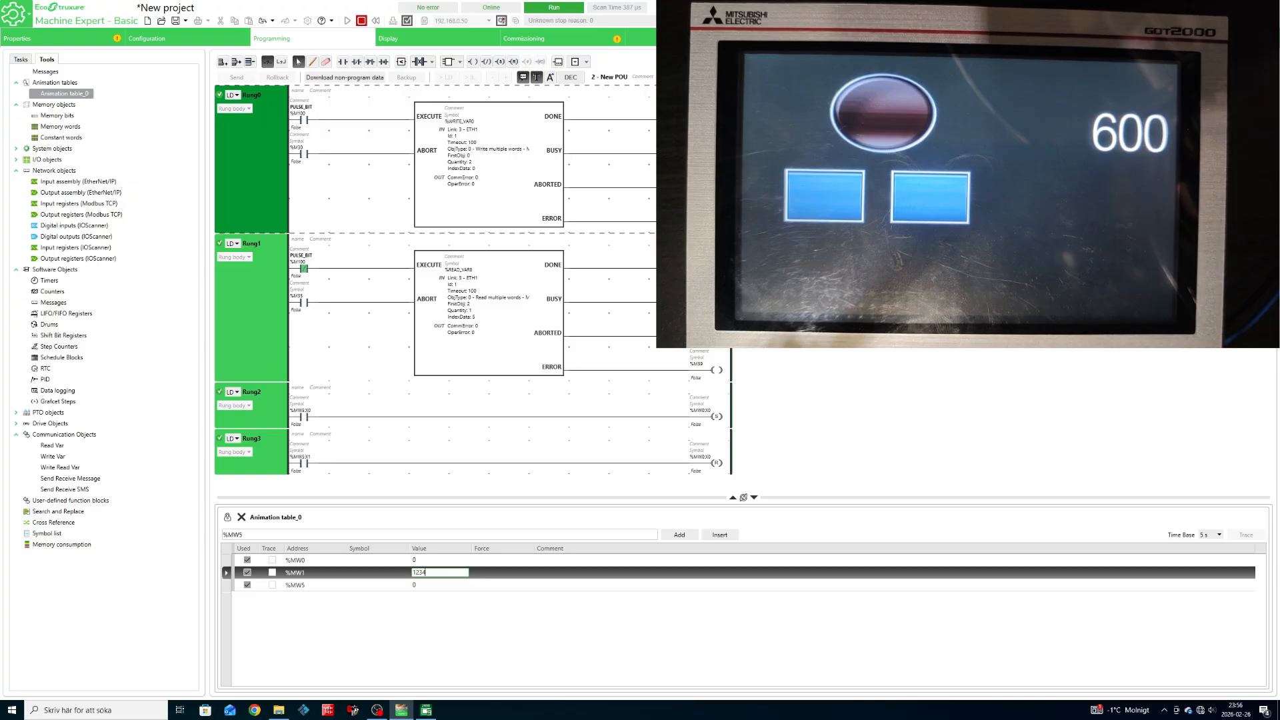
key("Return")
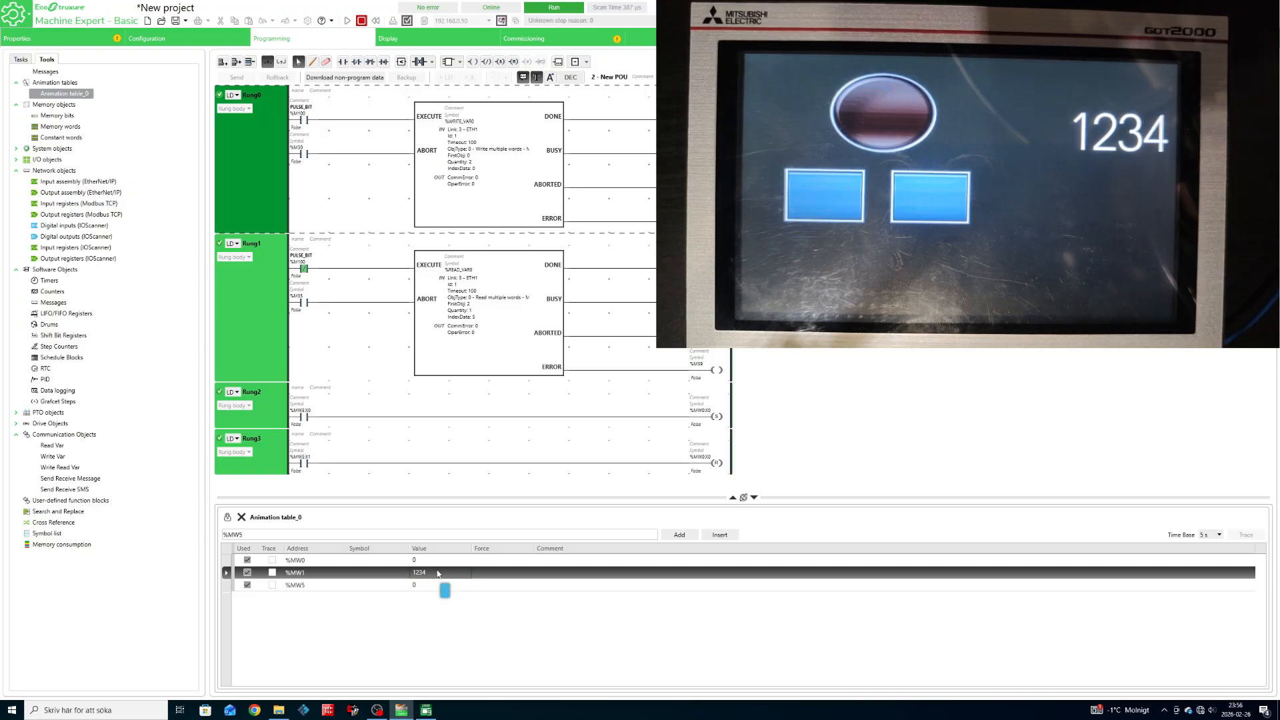
left_click(438, 574)
type("1337")
key("Return")
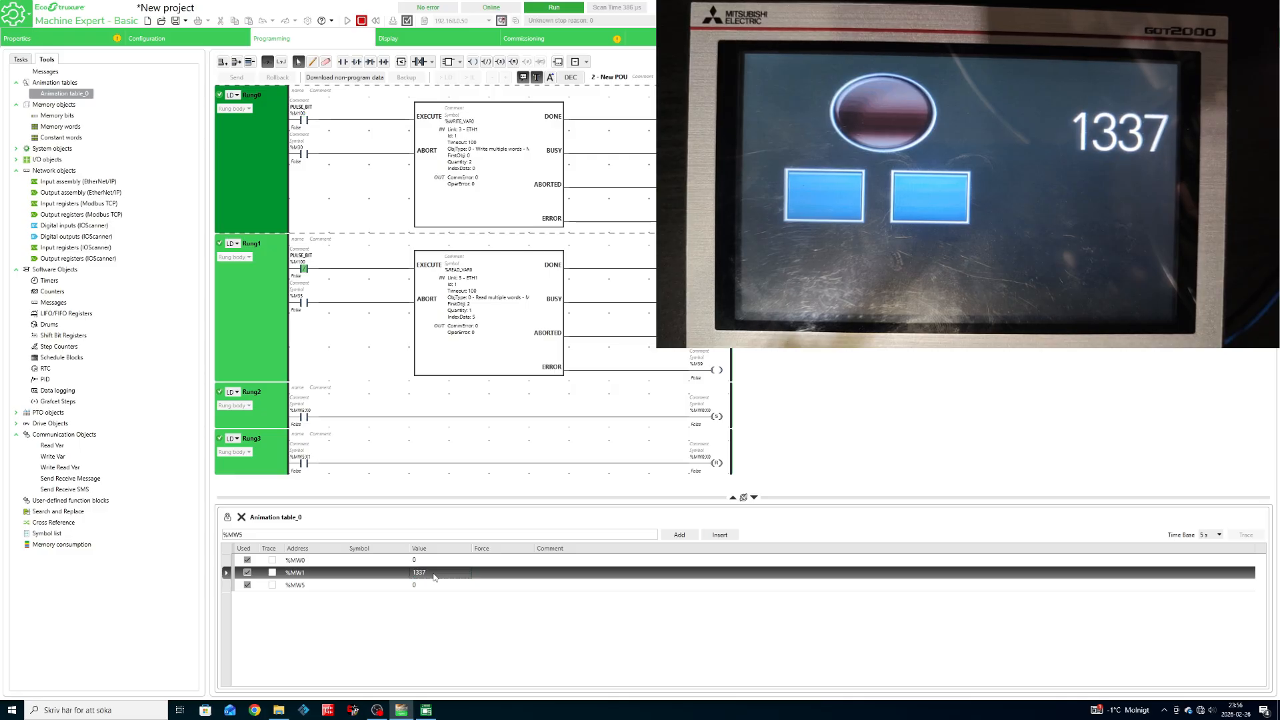
Reset %MW1 back to 0.
left_click(433, 572)
type("0")
key("Return")
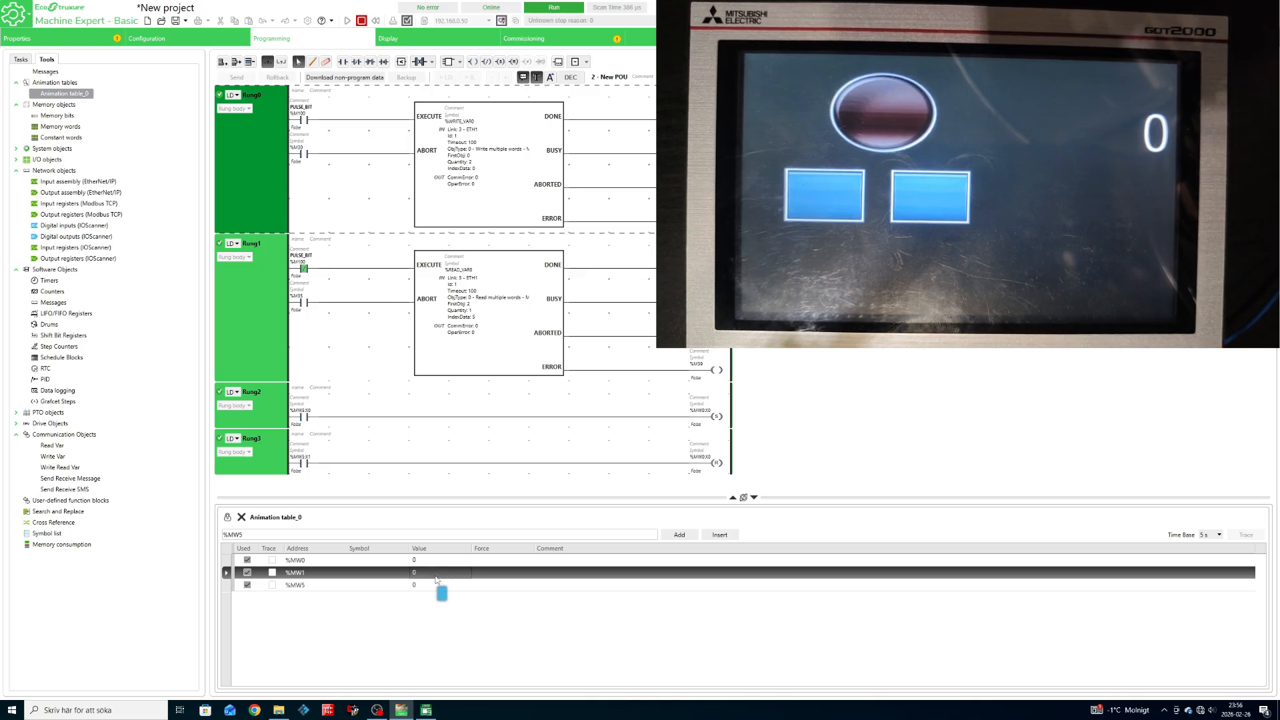
Write 1 to %MW5 so %MW0 latches to 1 and the HMI lamp lights red.
double_click(435, 585)
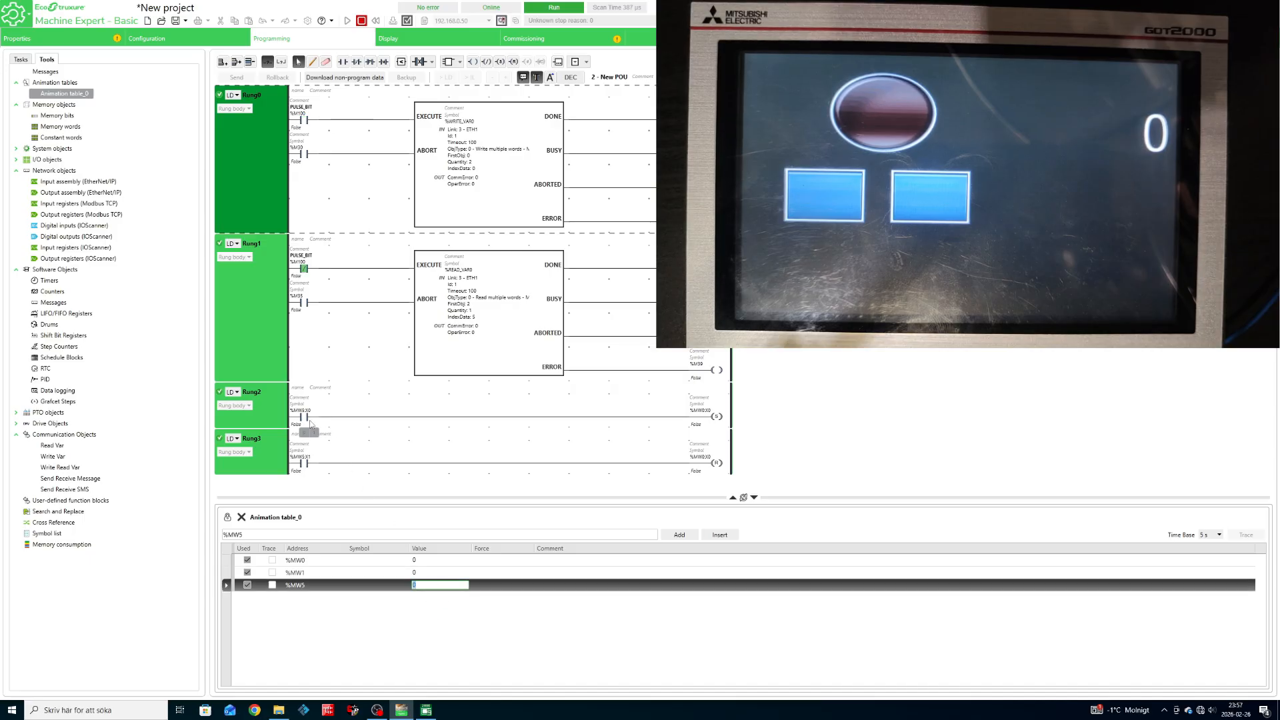
type("1")
key("Return")
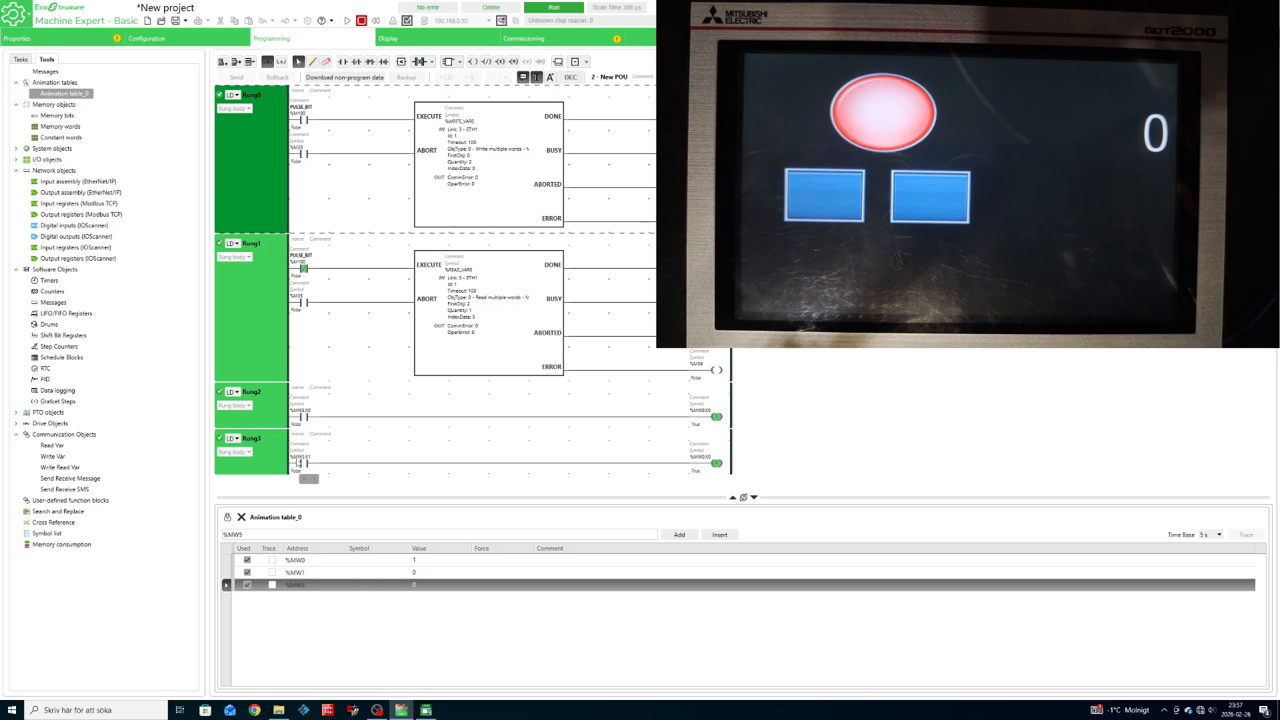
left_click(305, 467)
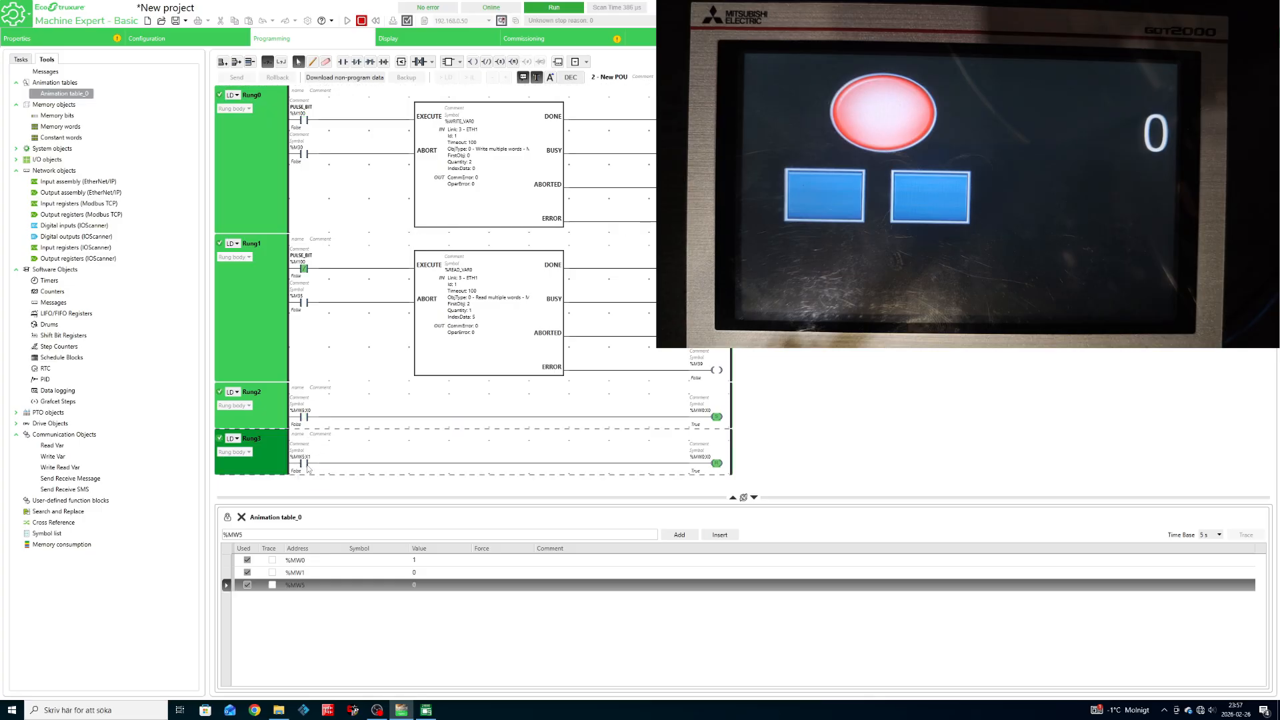